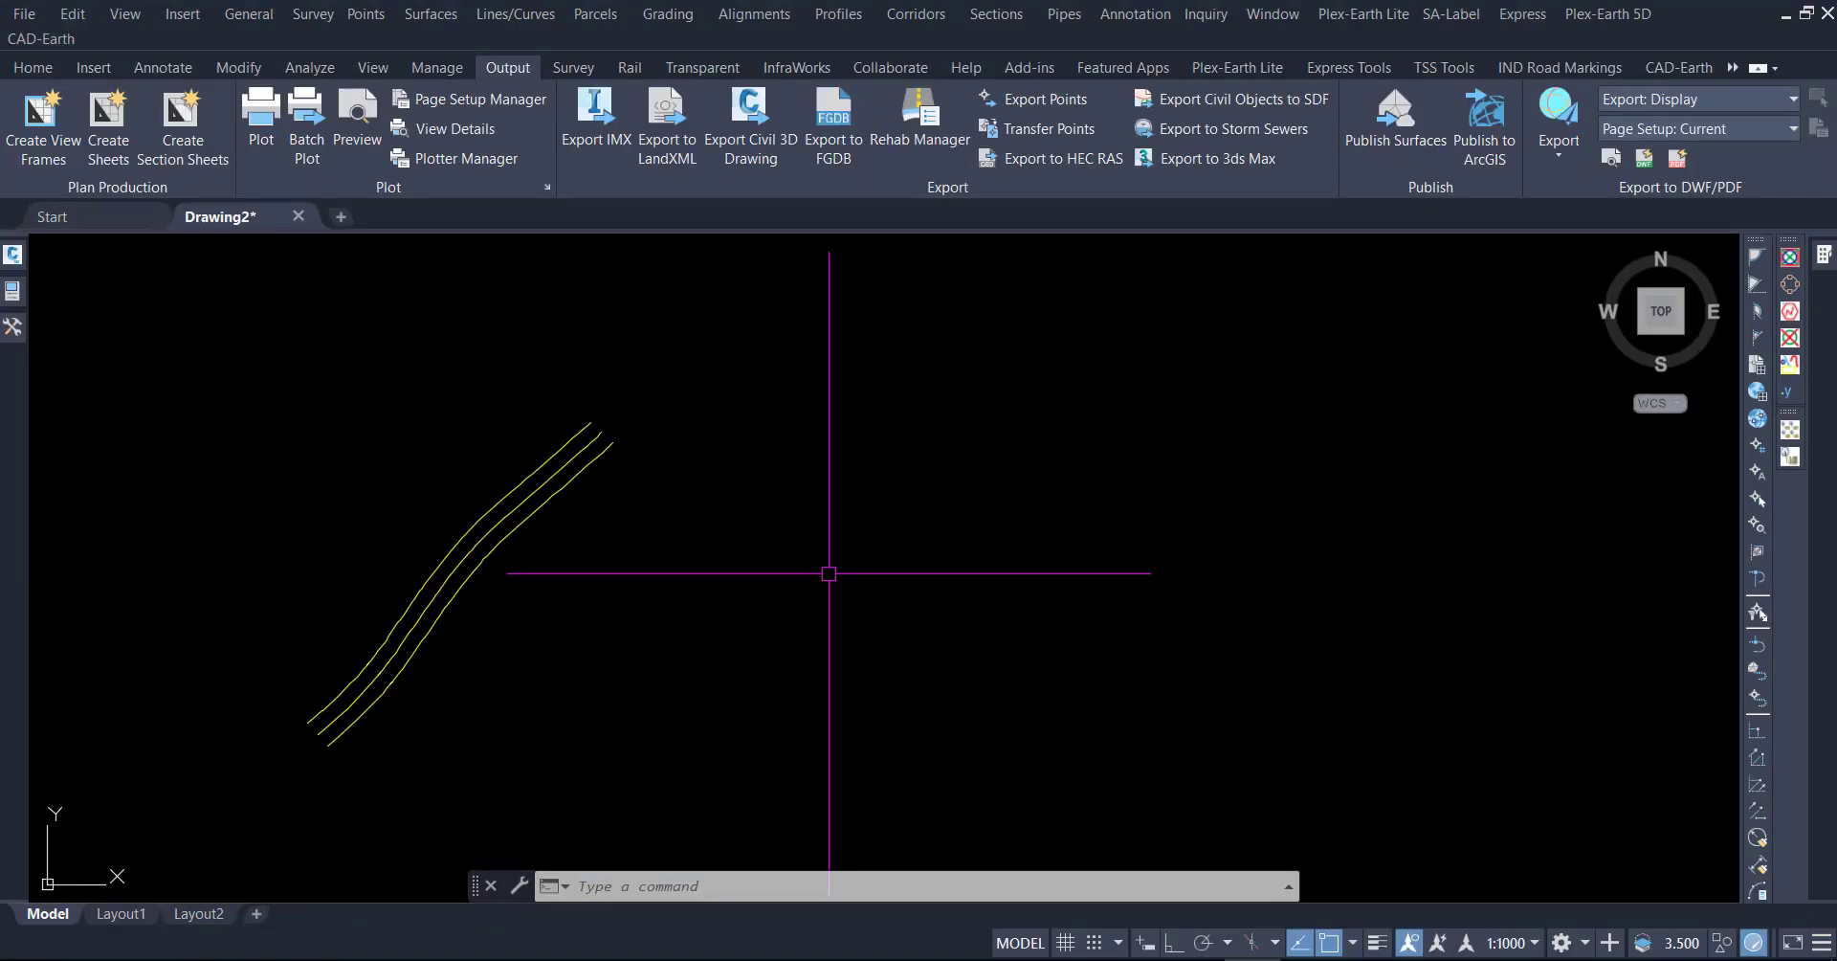
Start a Quick Profile from the selected 3D polyline.
middle_drag(830, 548, 876, 495)
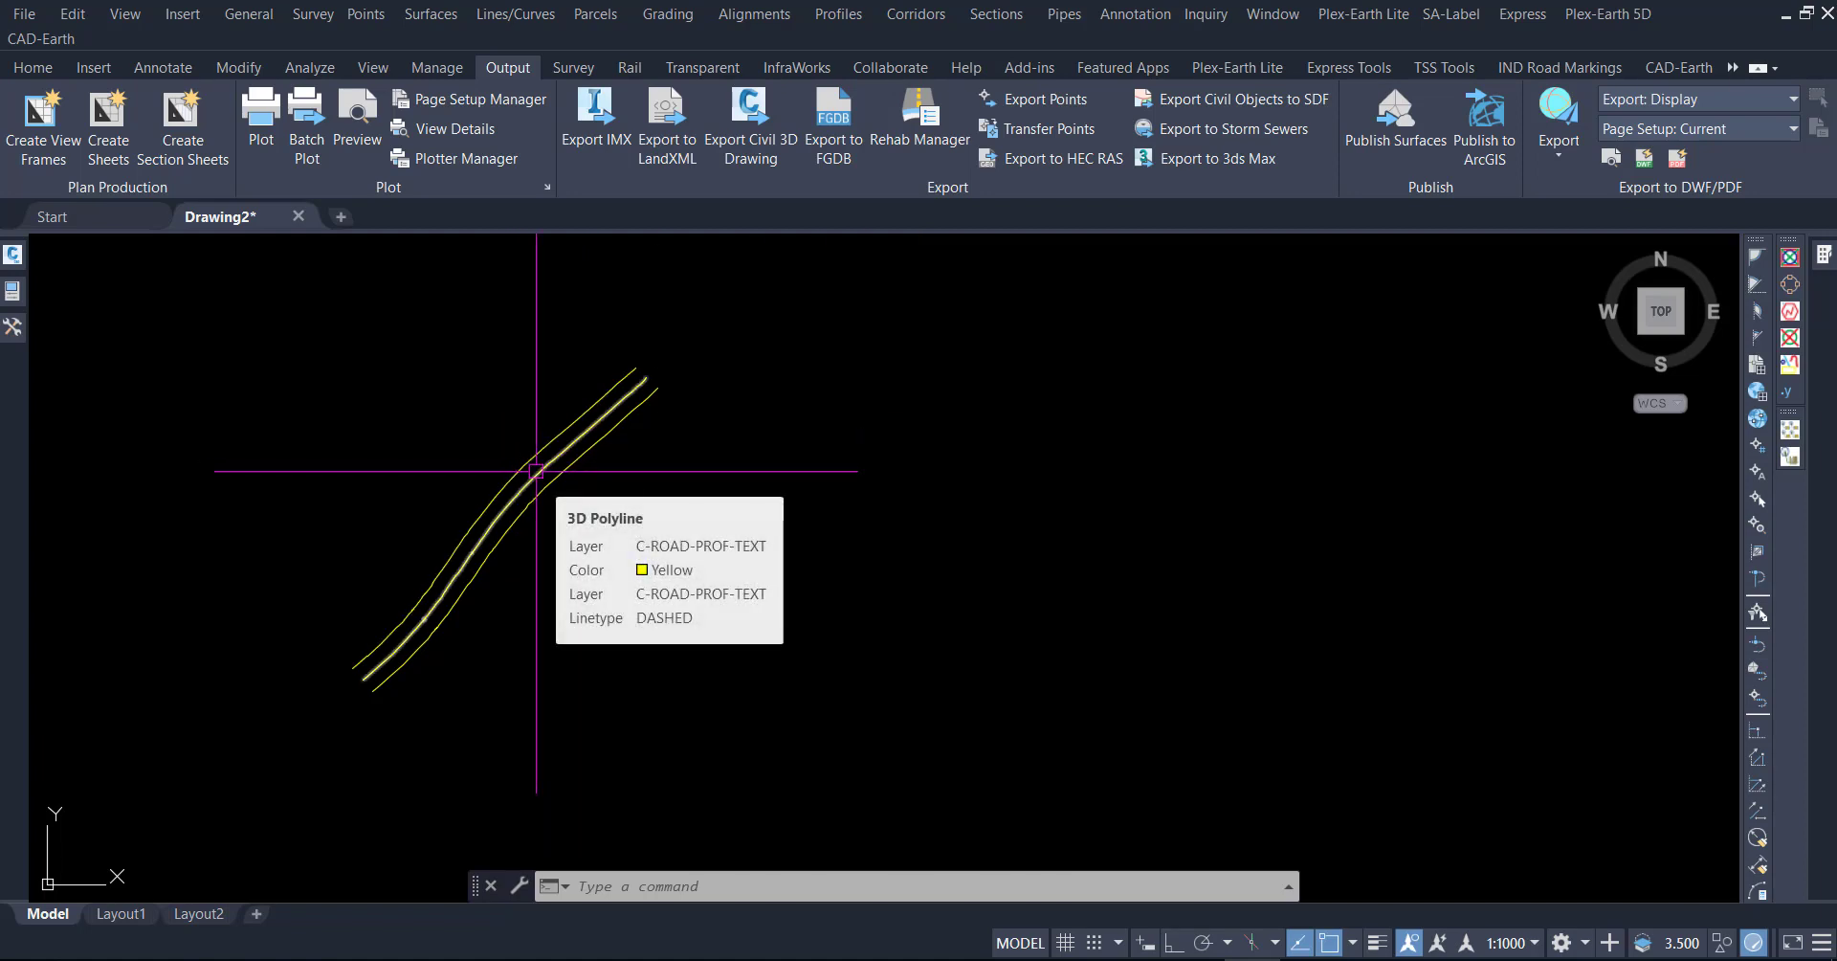
click(536, 471)
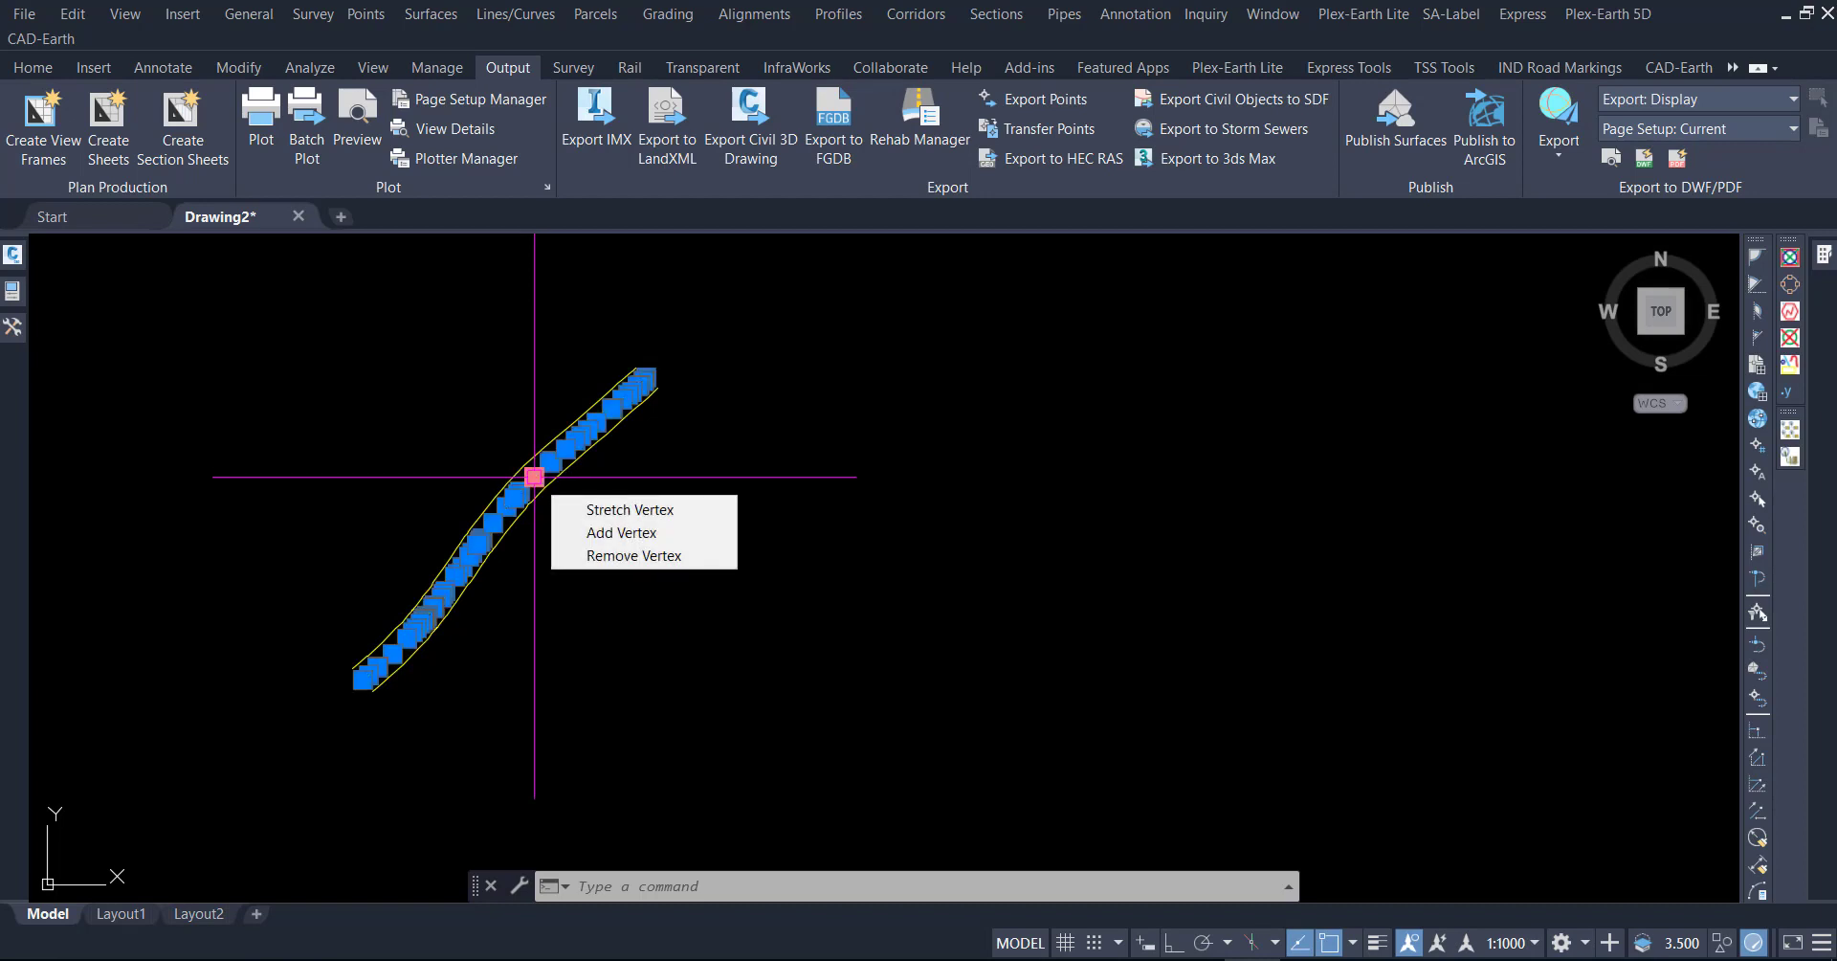
right_click(534, 476)
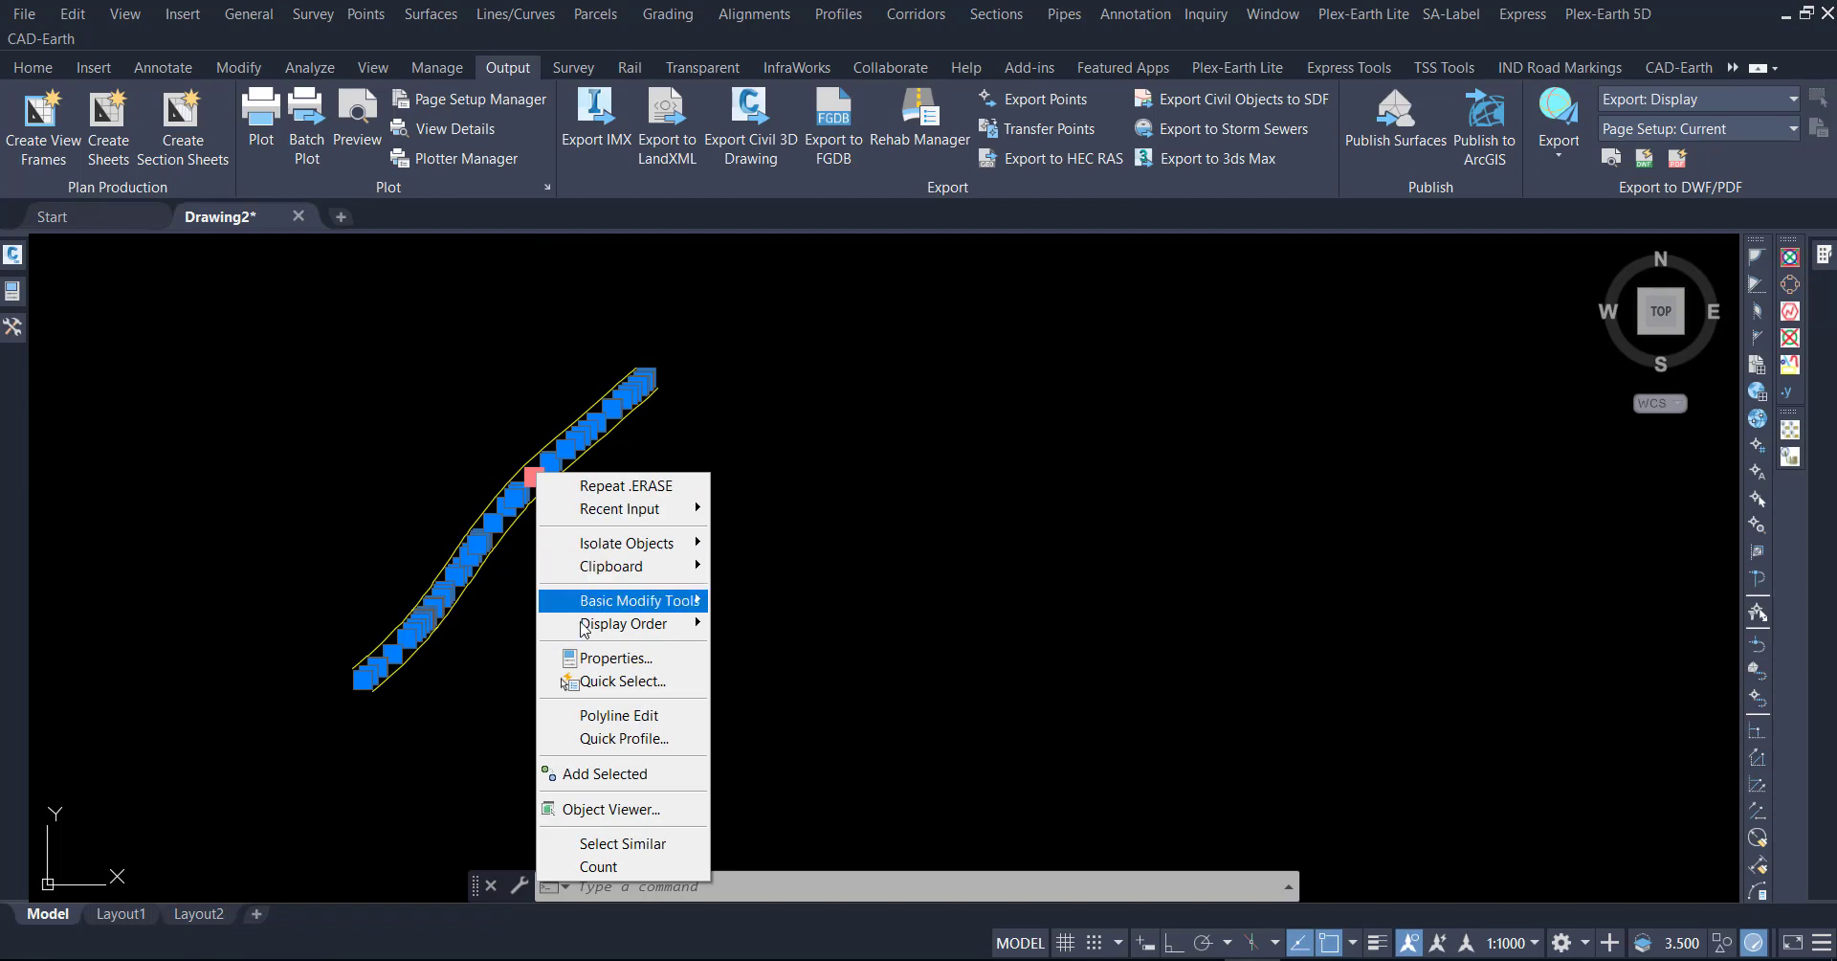
click(612, 739)
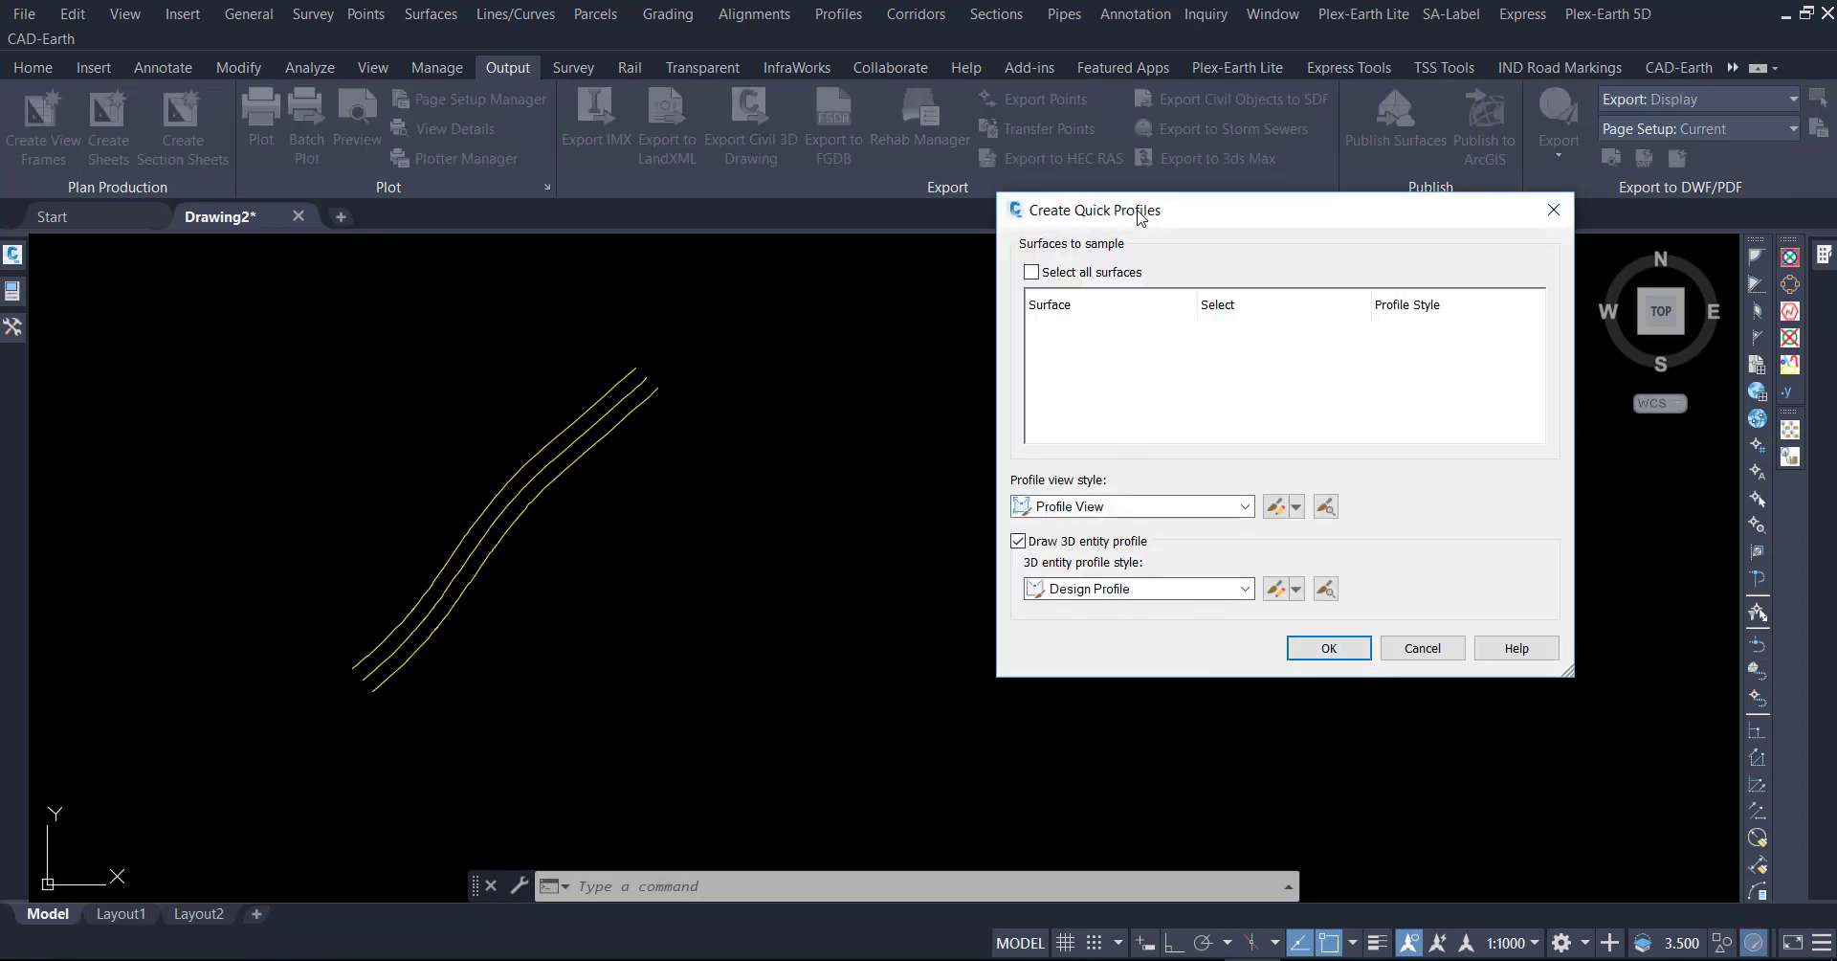
Keep the Profile View and Design Profile styles and place the profile view right of the polyline.
mouse_move(1139, 216)
mouse_down()
mouse_move(925, 231)
mouse_move(967, 311)
mouse_up()
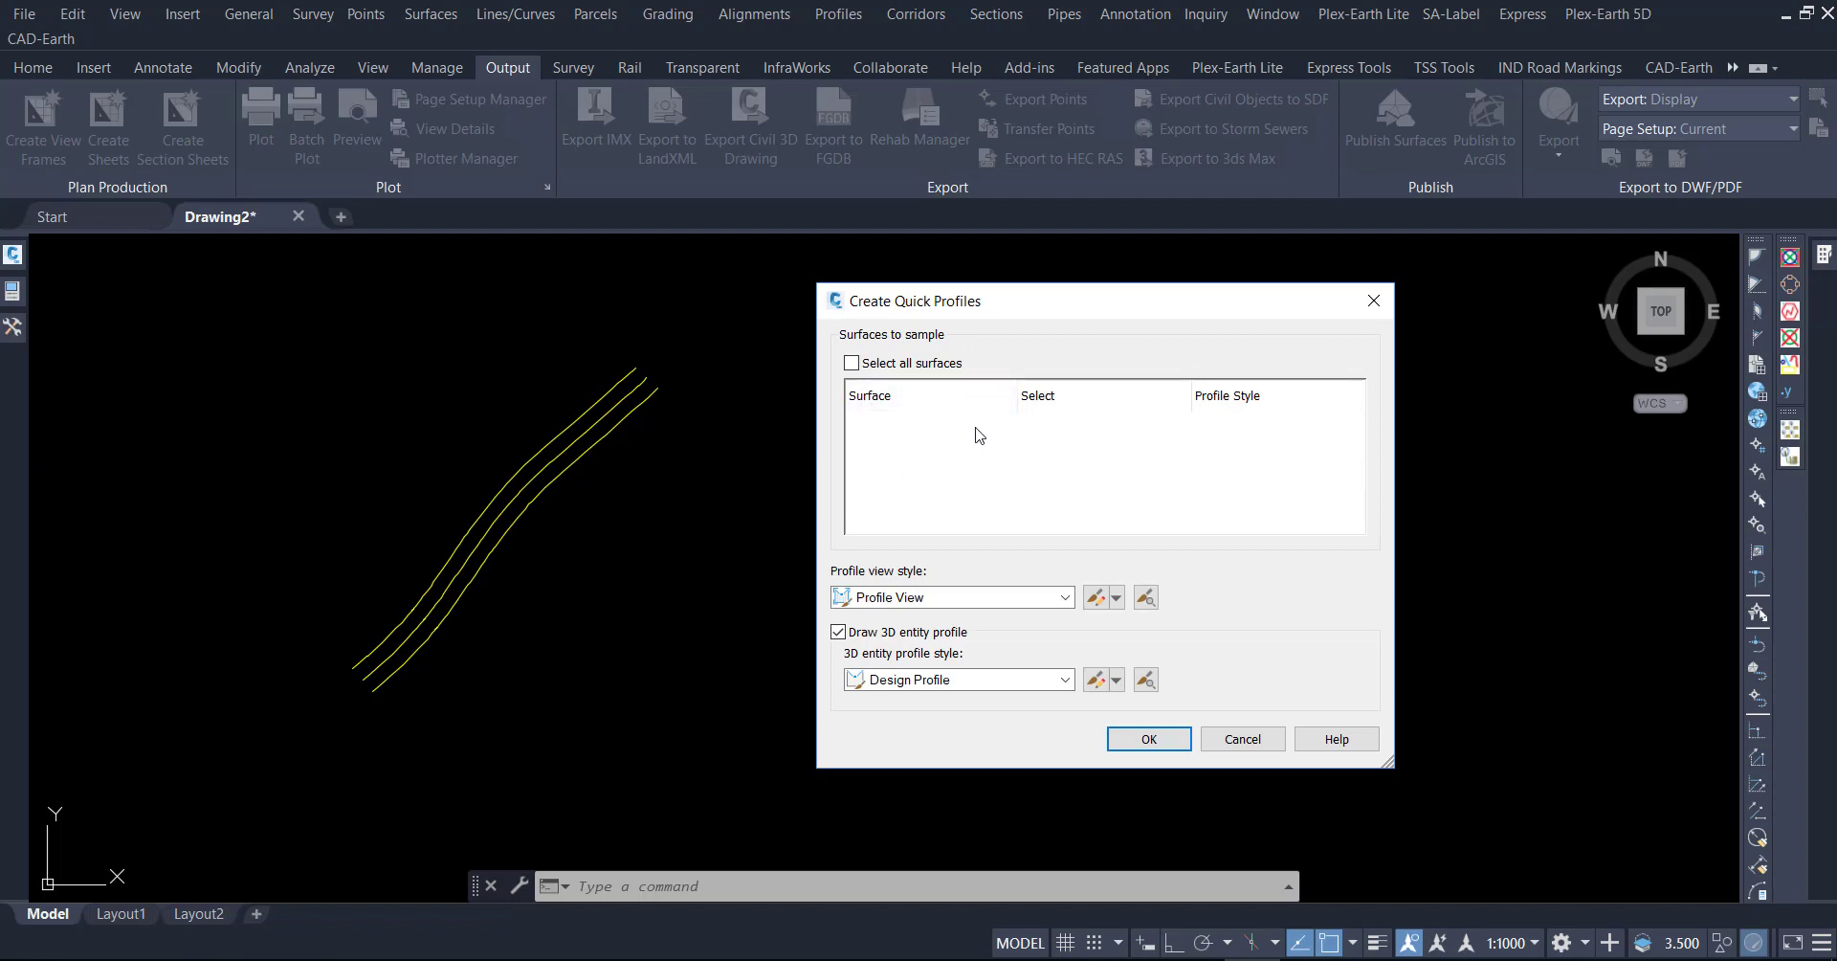
click(901, 603)
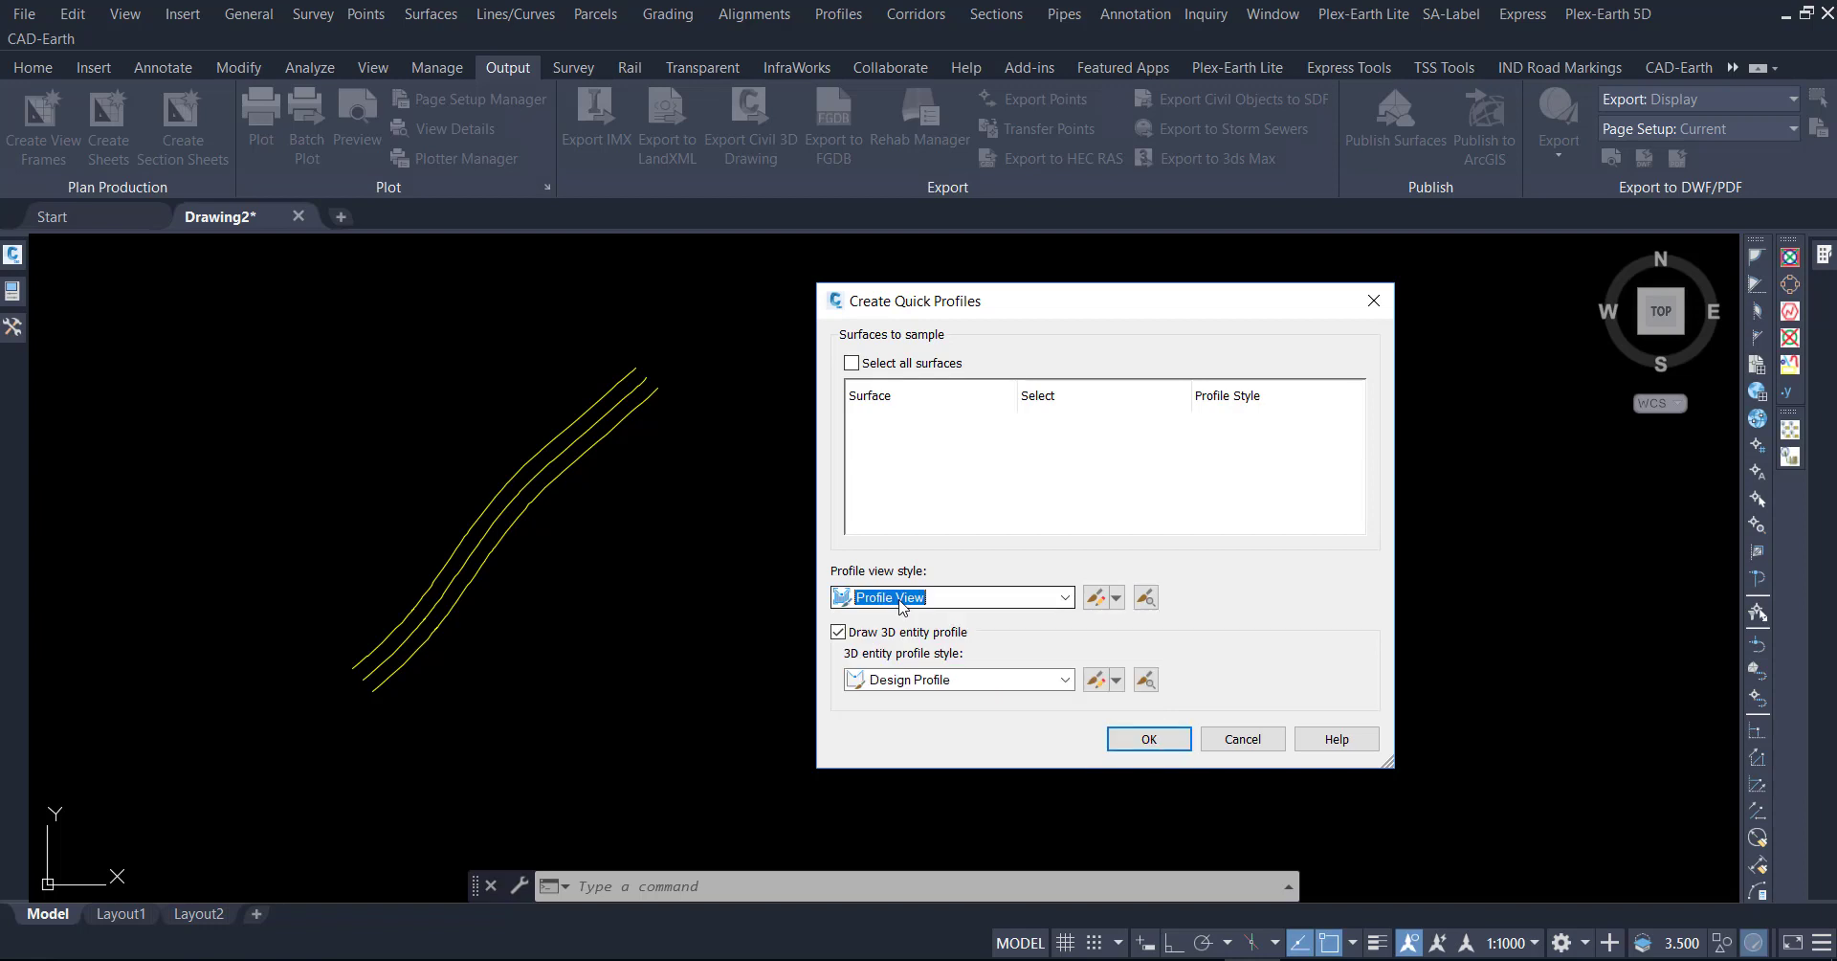
click(914, 695)
click(995, 697)
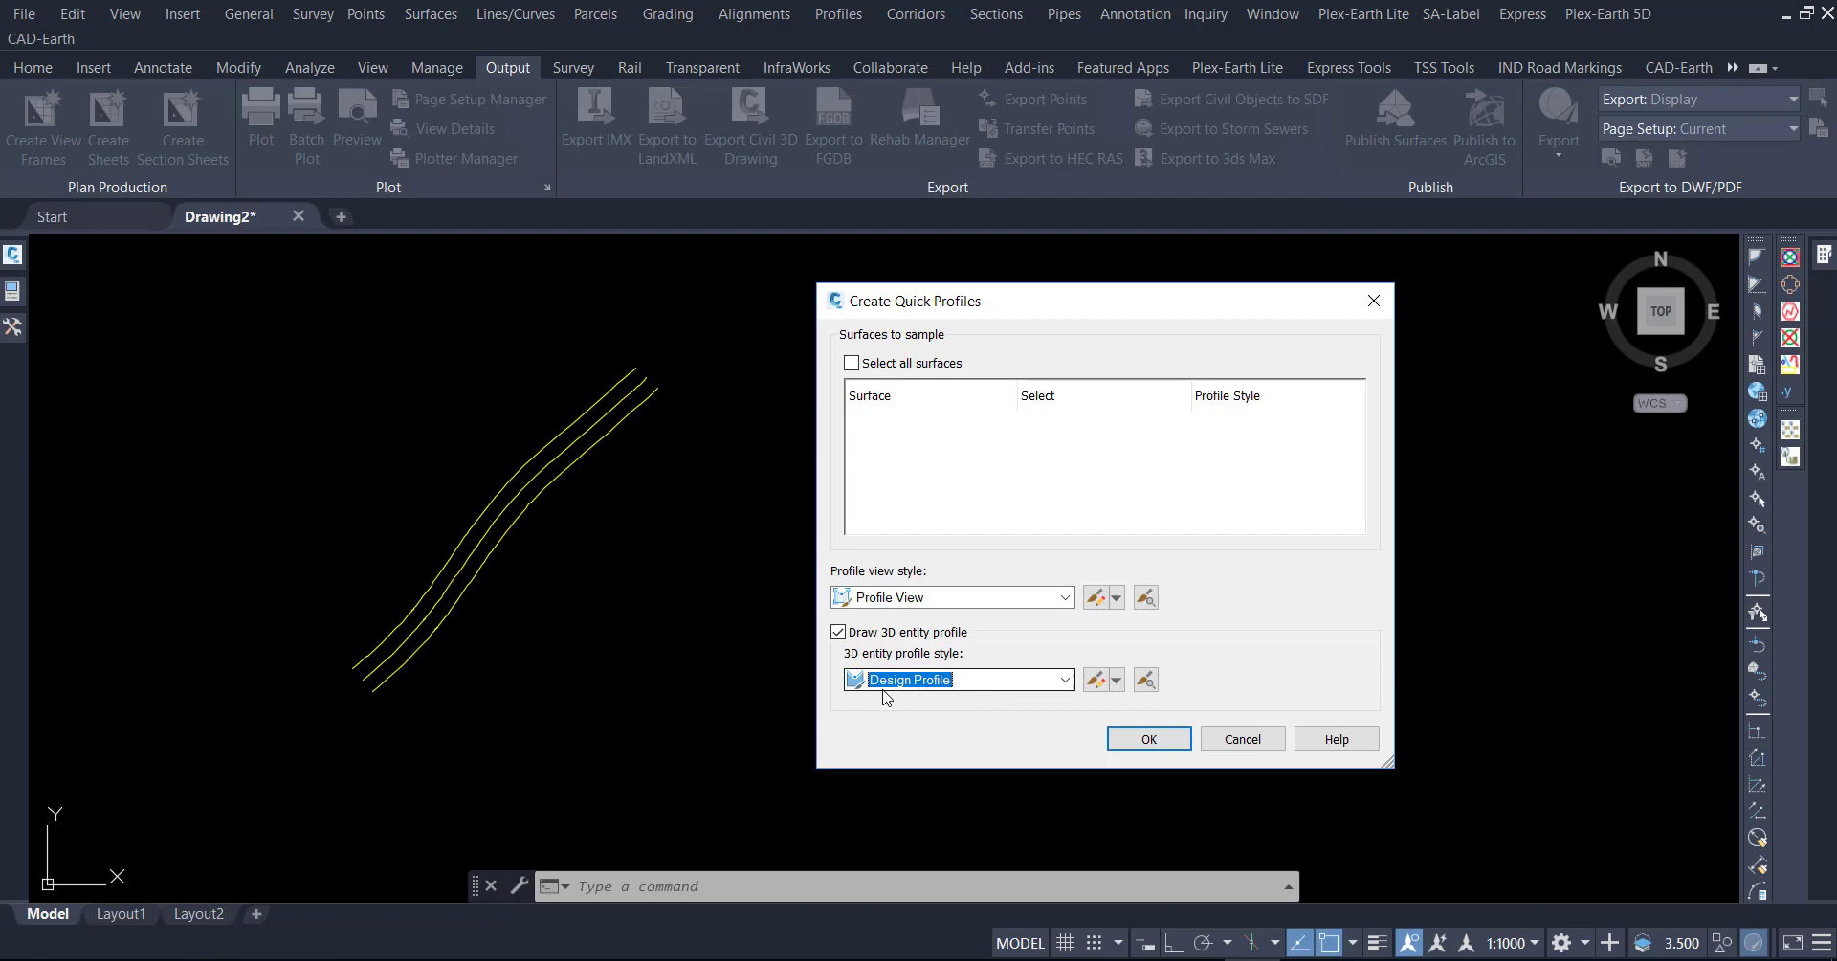
click(1148, 739)
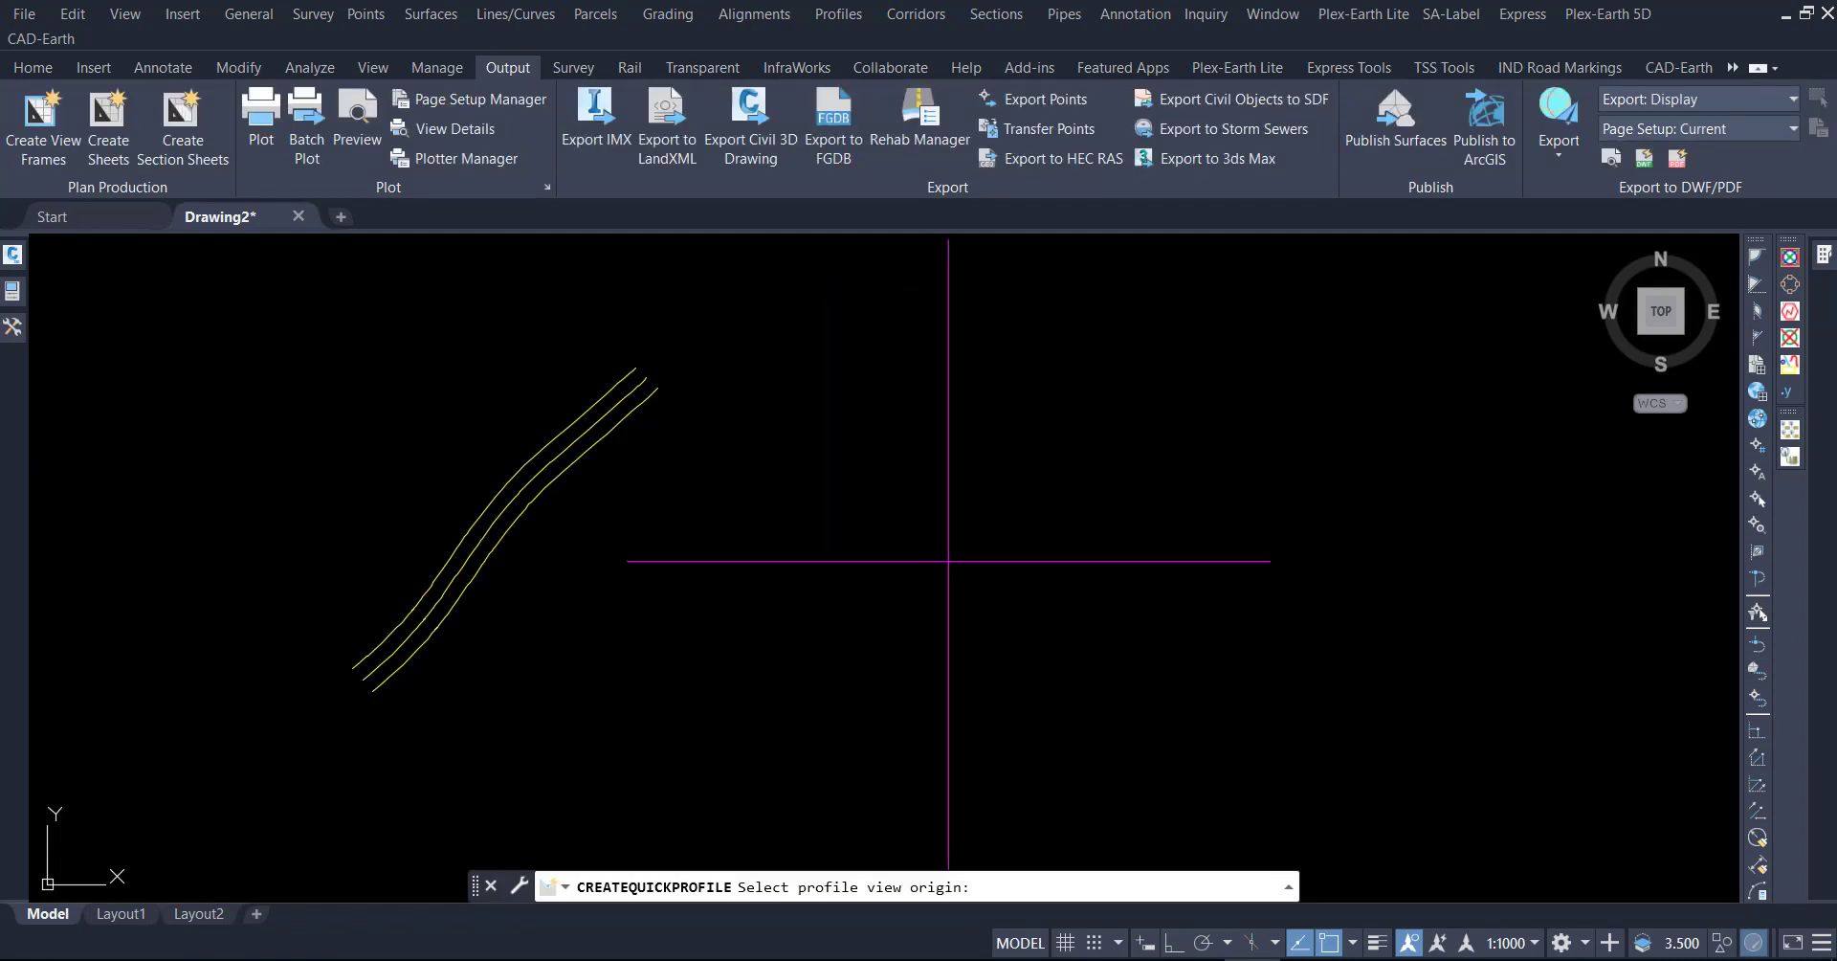
click(986, 541)
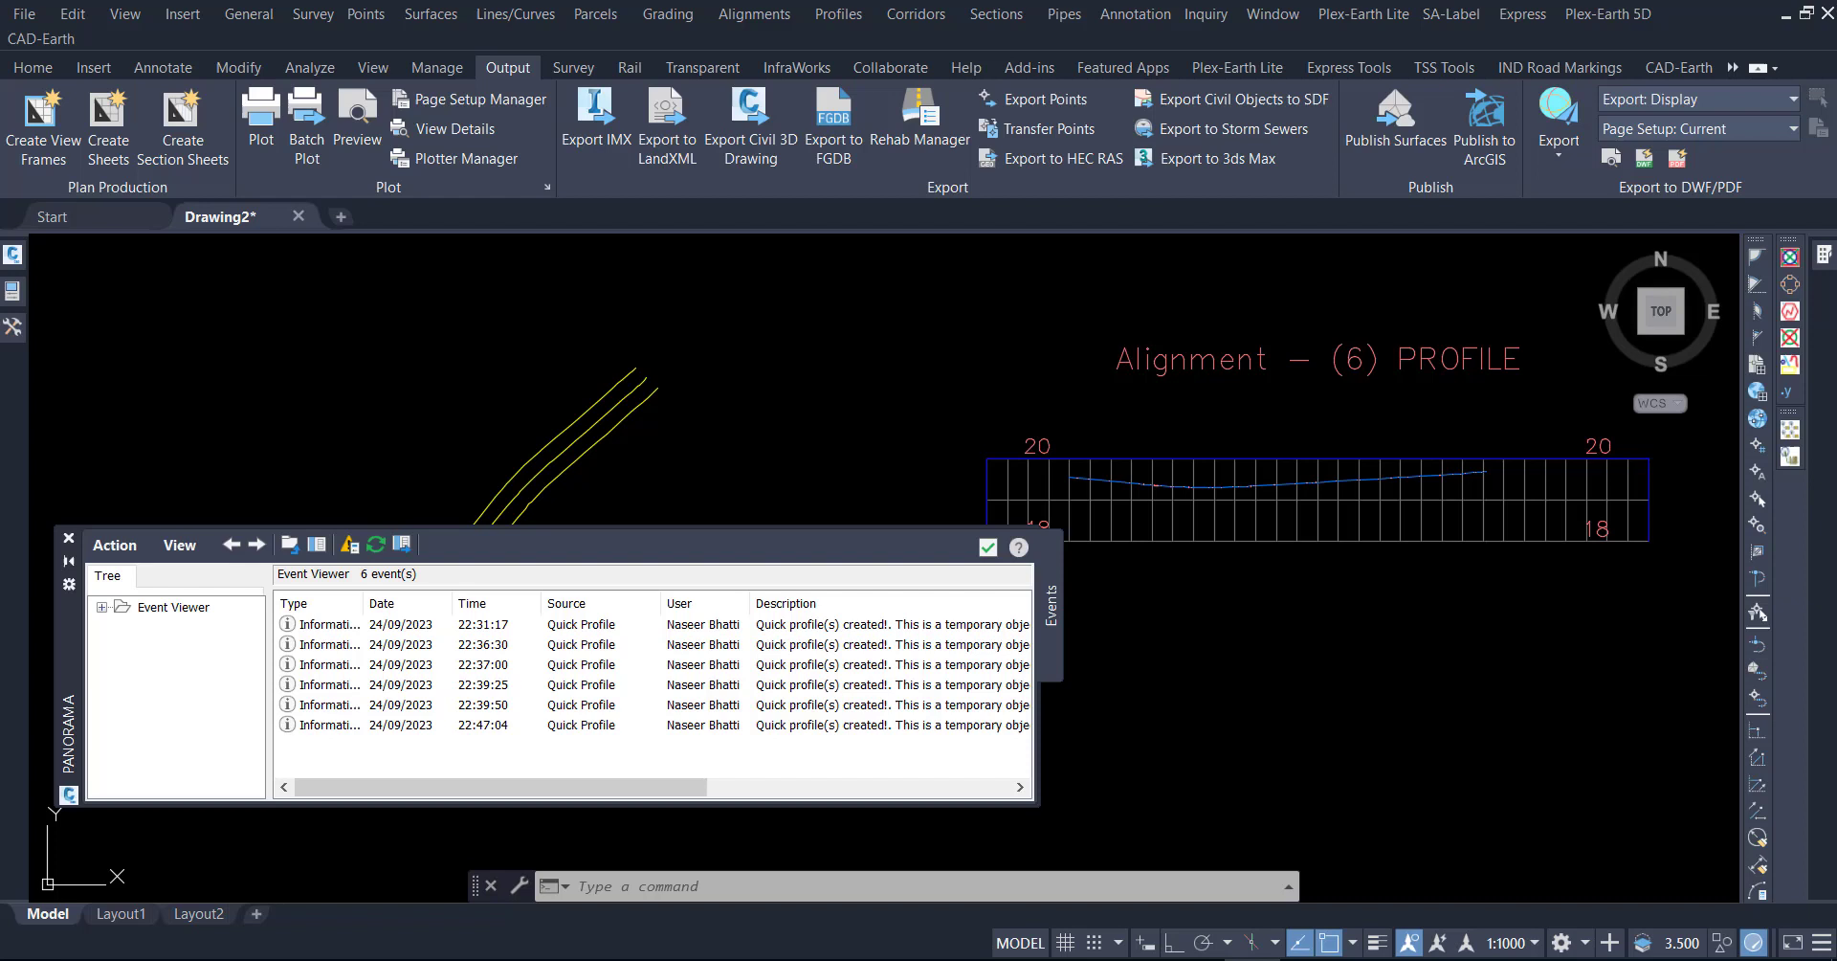
click(986, 547)
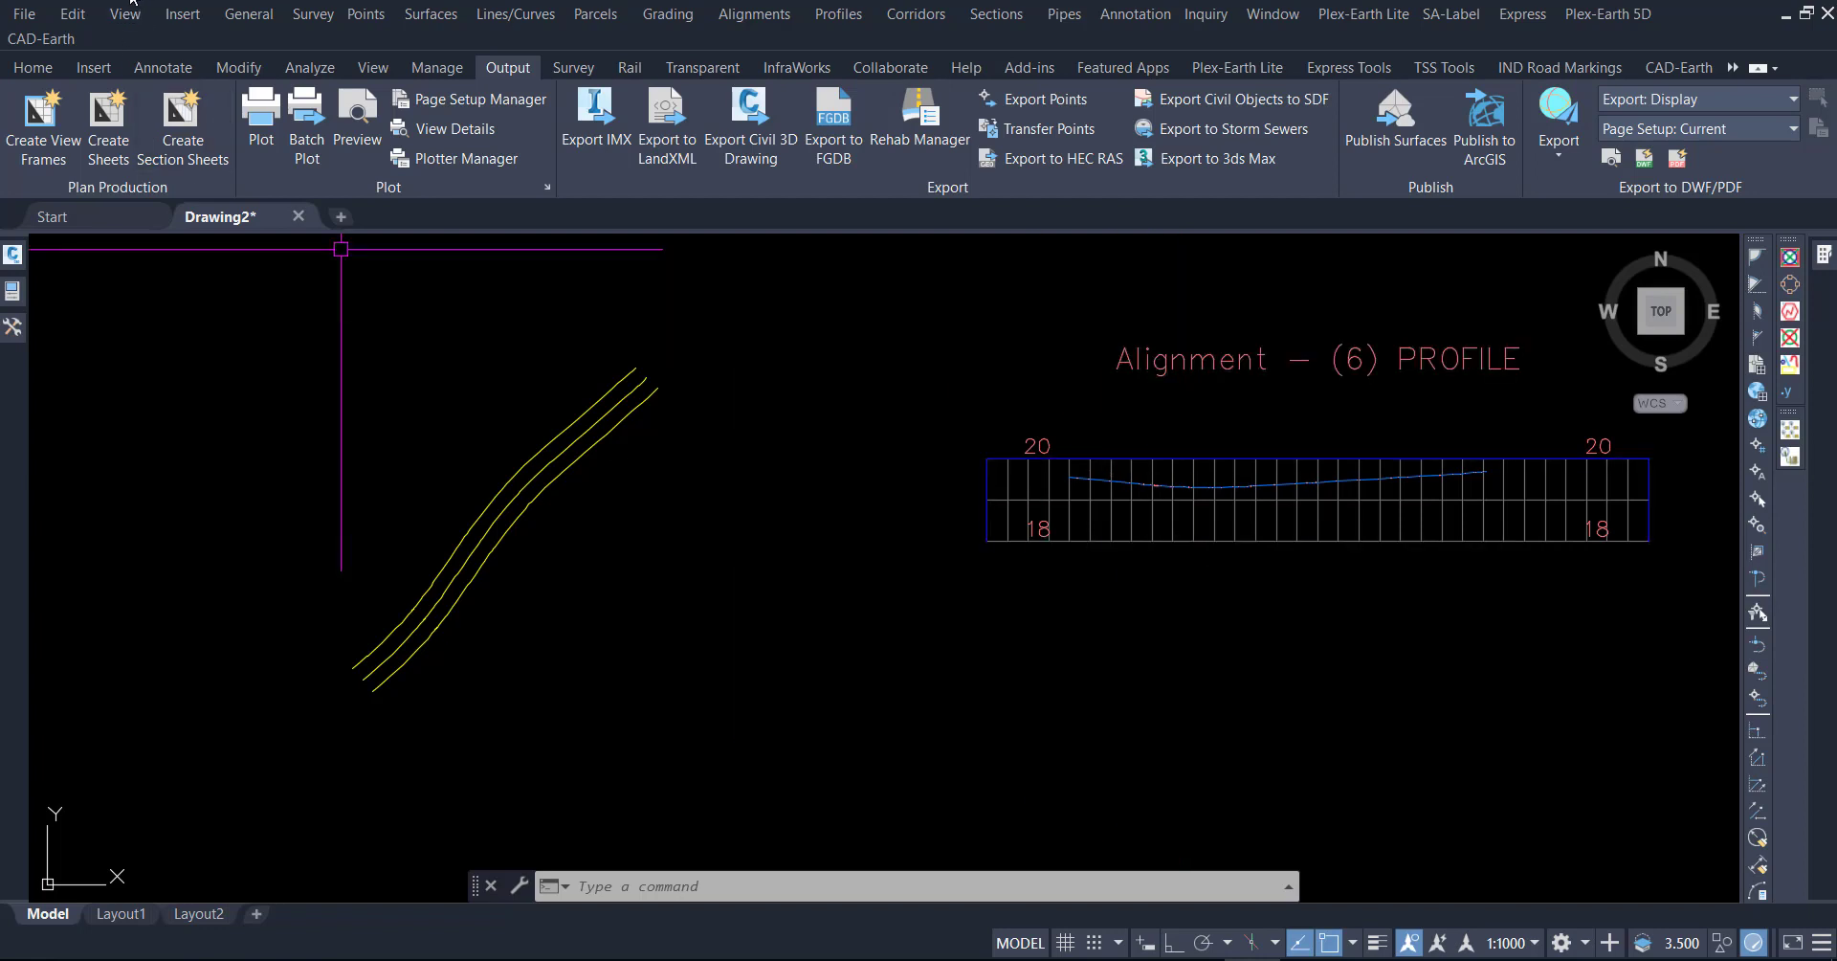
Discard the first profile view and regenerate a quick profile, Alignment – (7) PROFILE, beside the polyline.
key(ctrl+z)
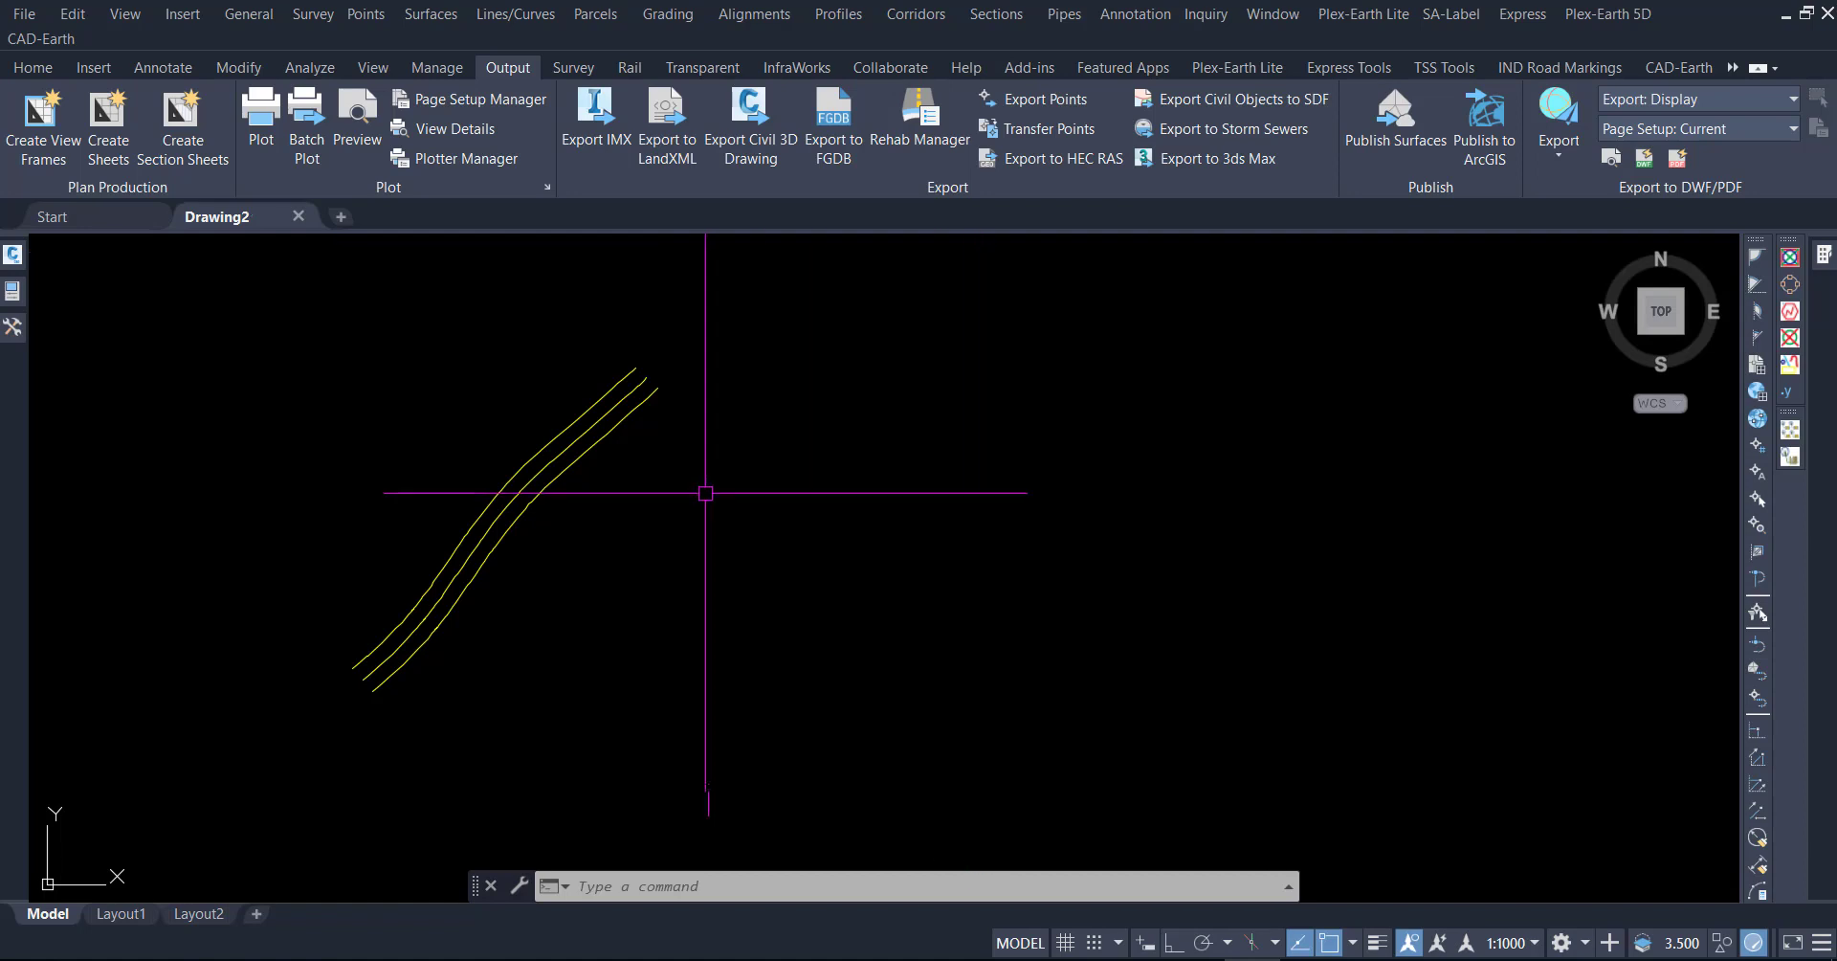
click(577, 440)
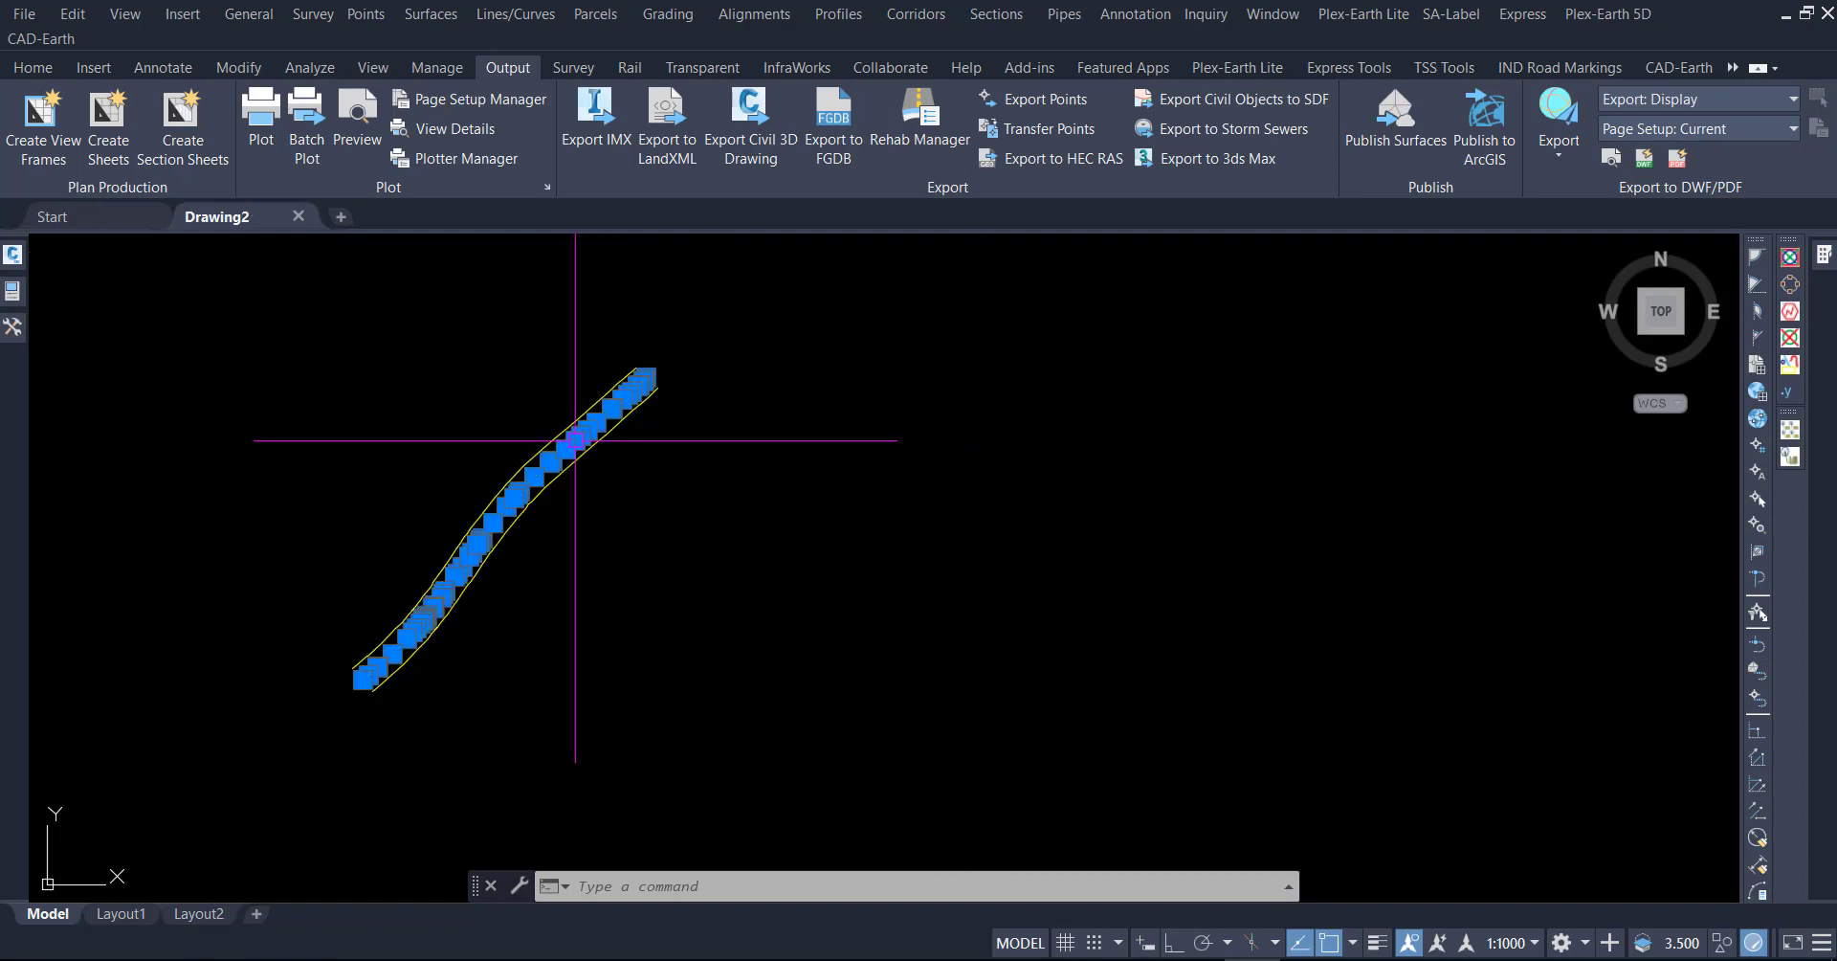
right_click(577, 439)
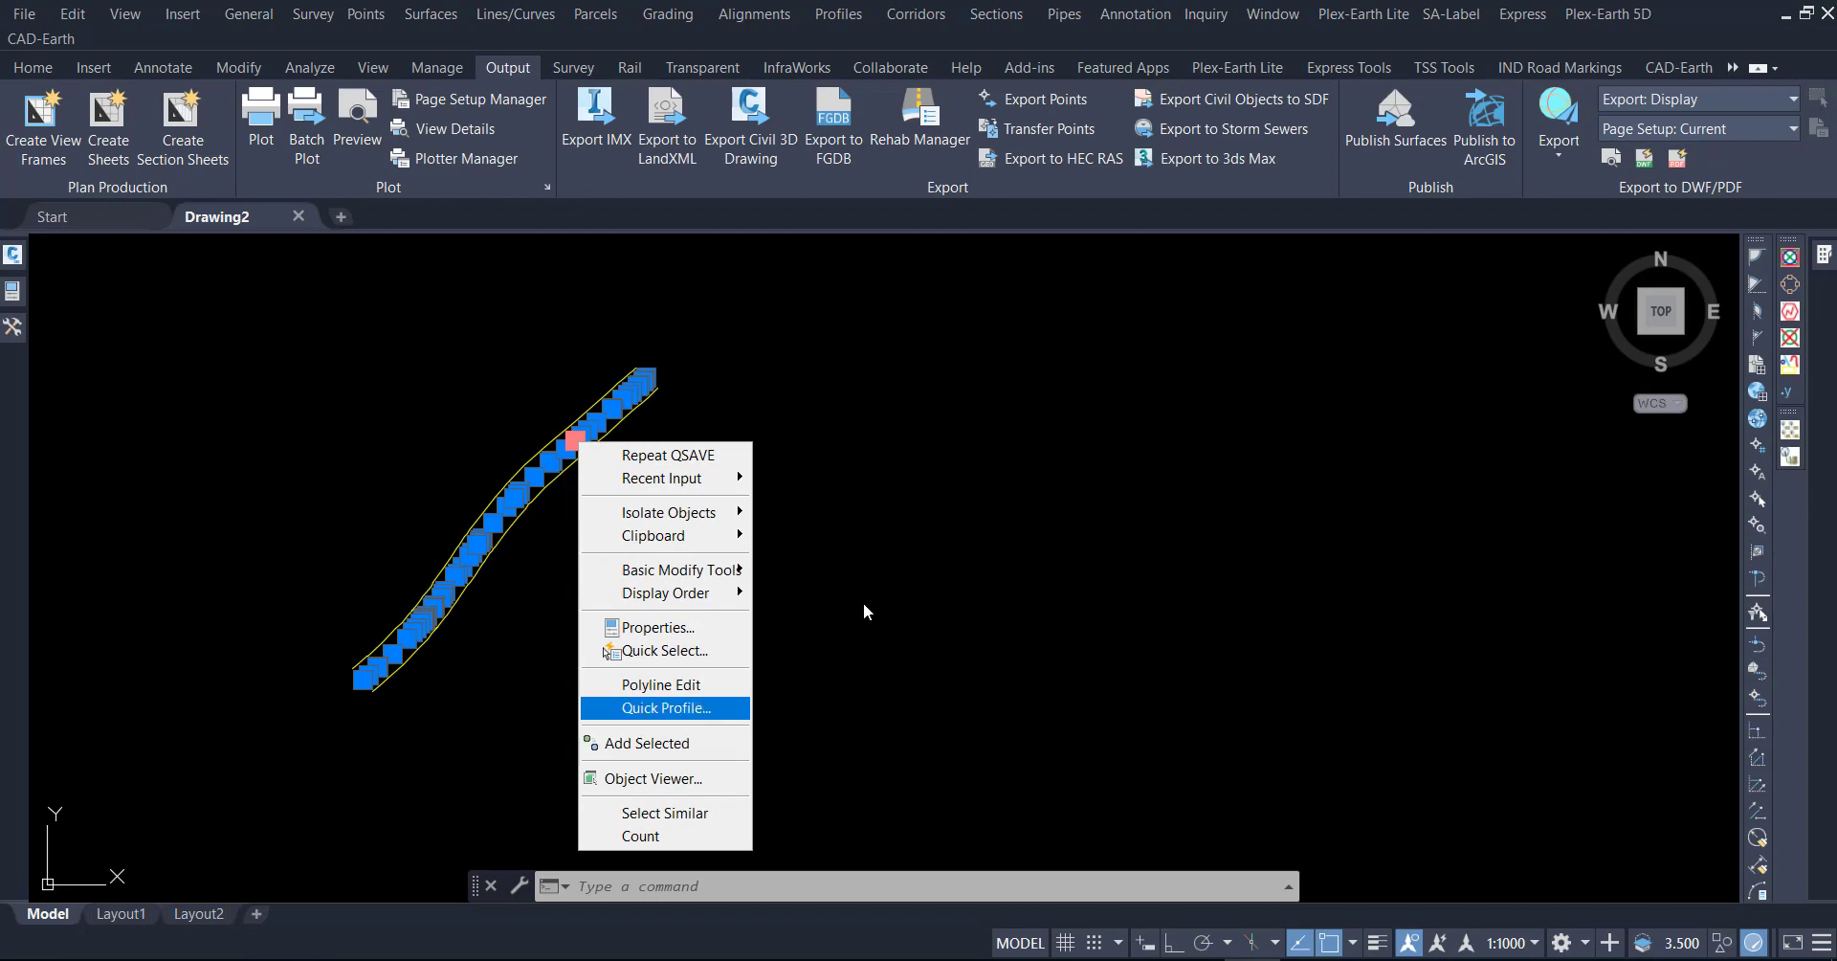
key(Return)
click(1153, 743)
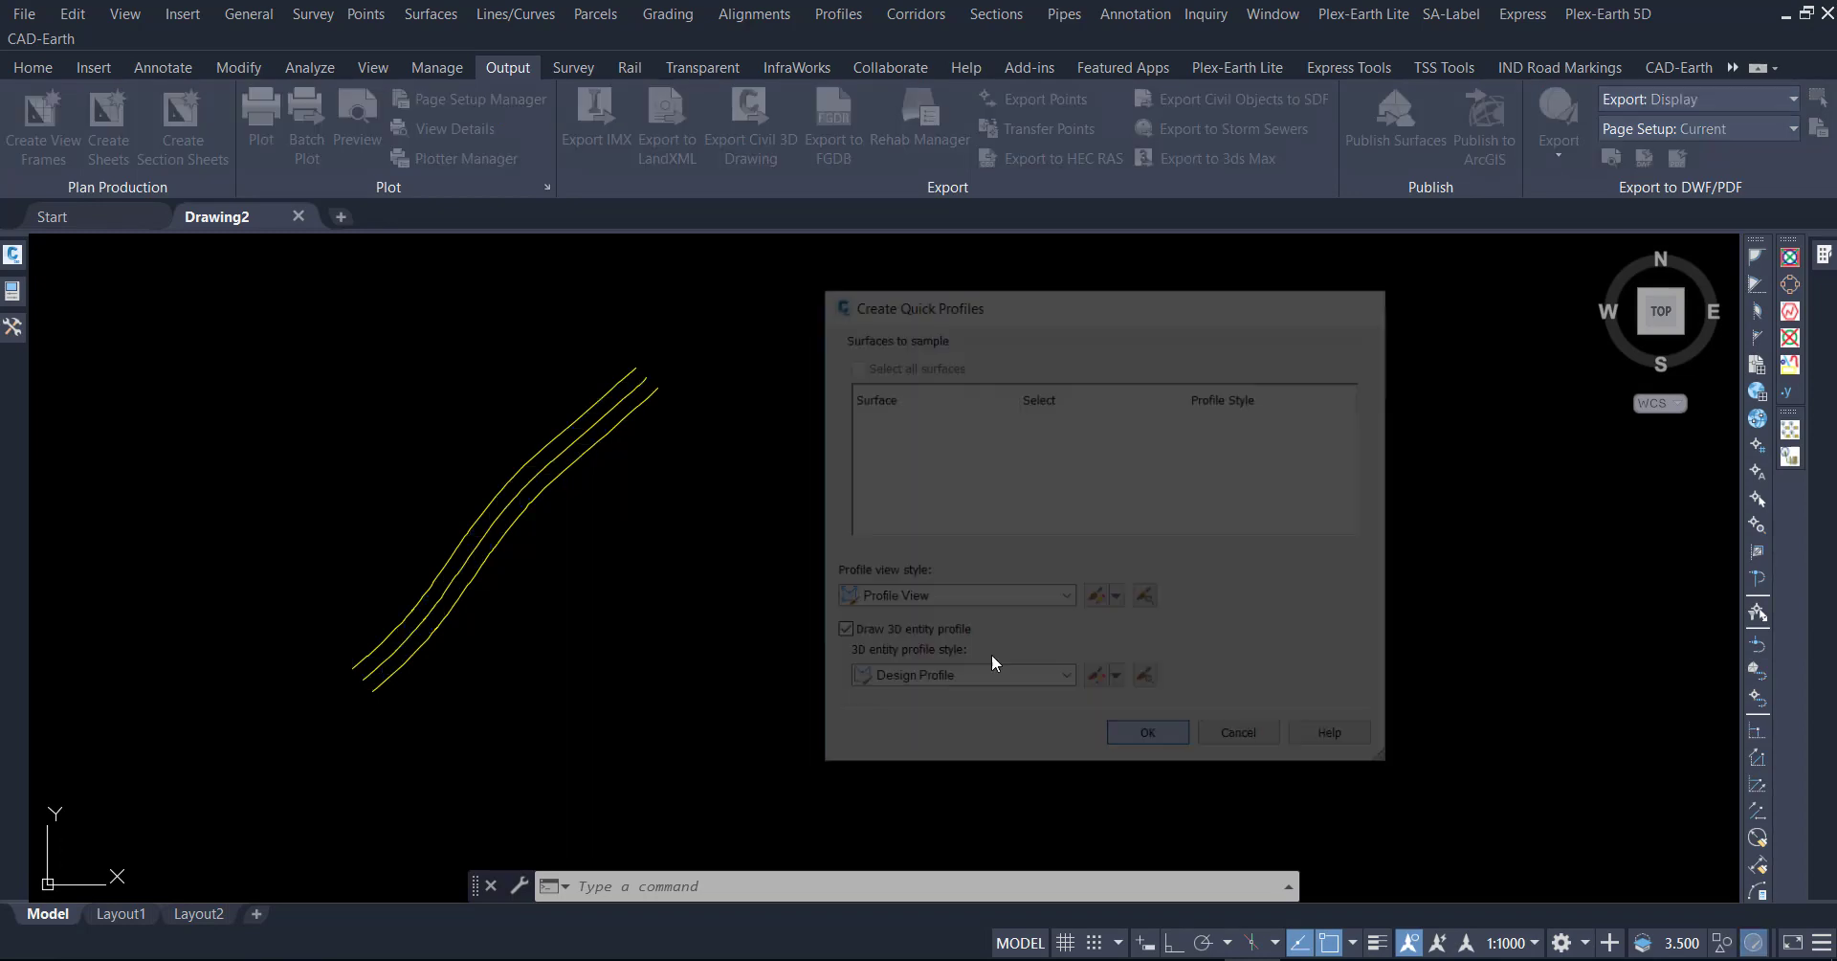
click(916, 600)
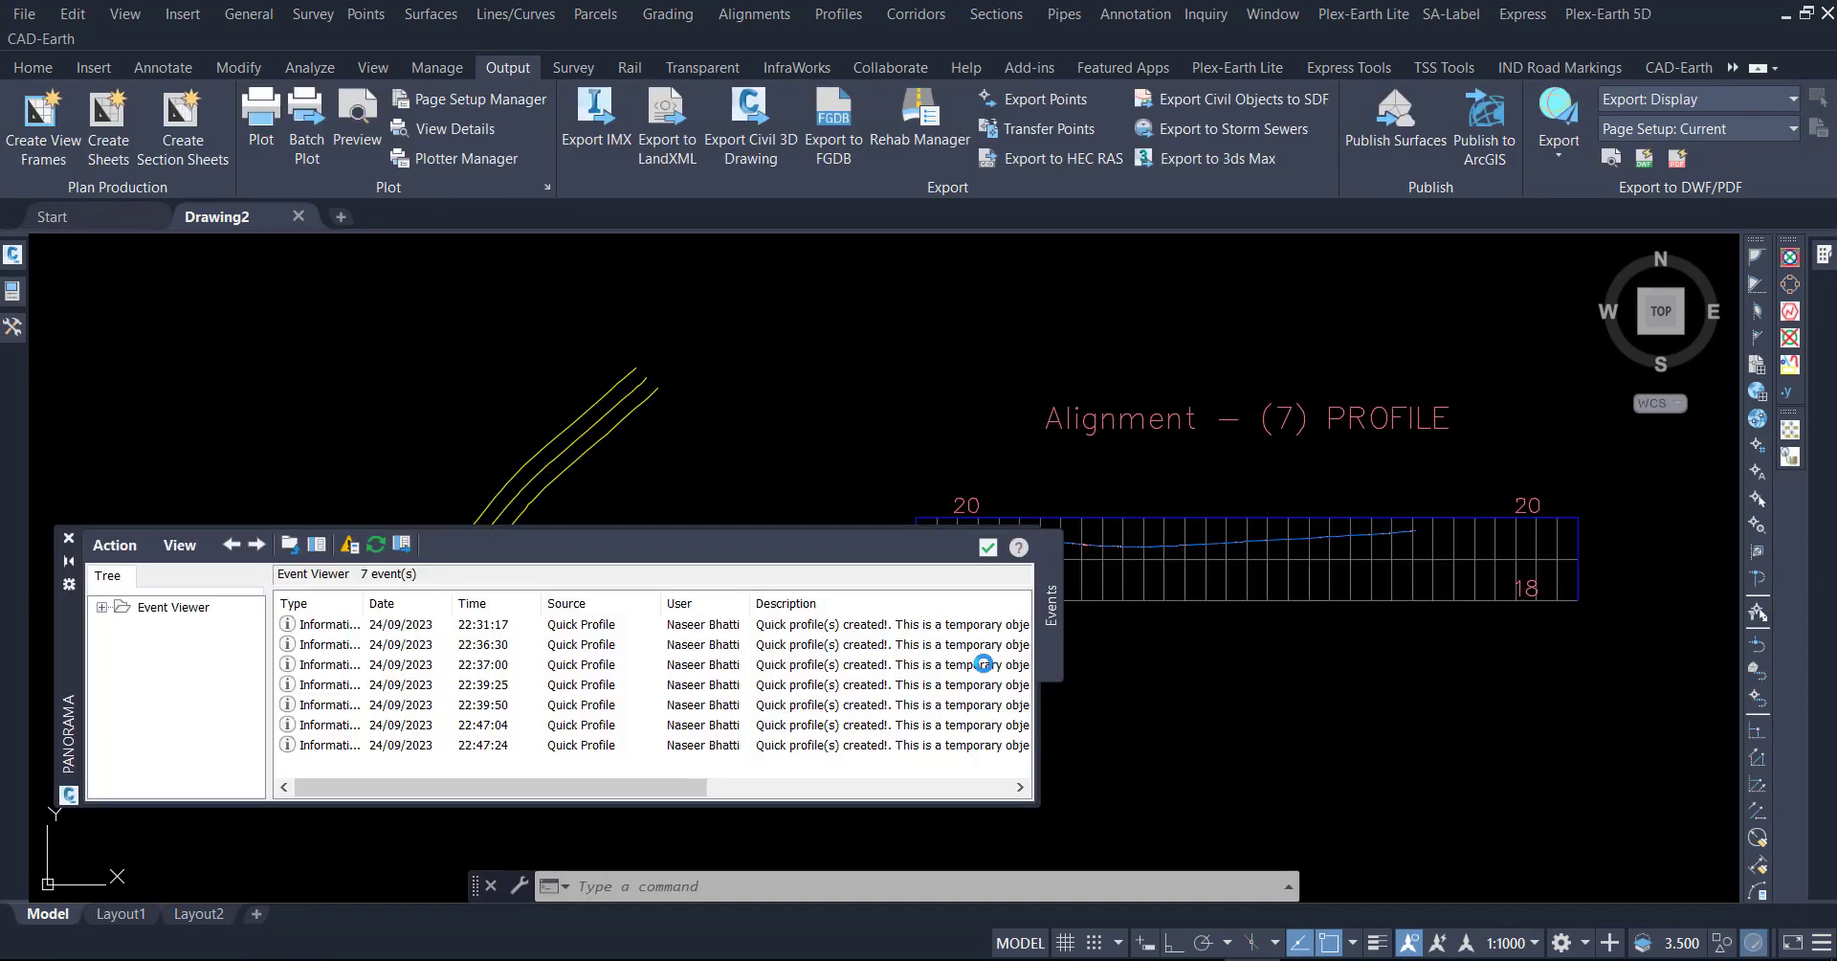
click(988, 548)
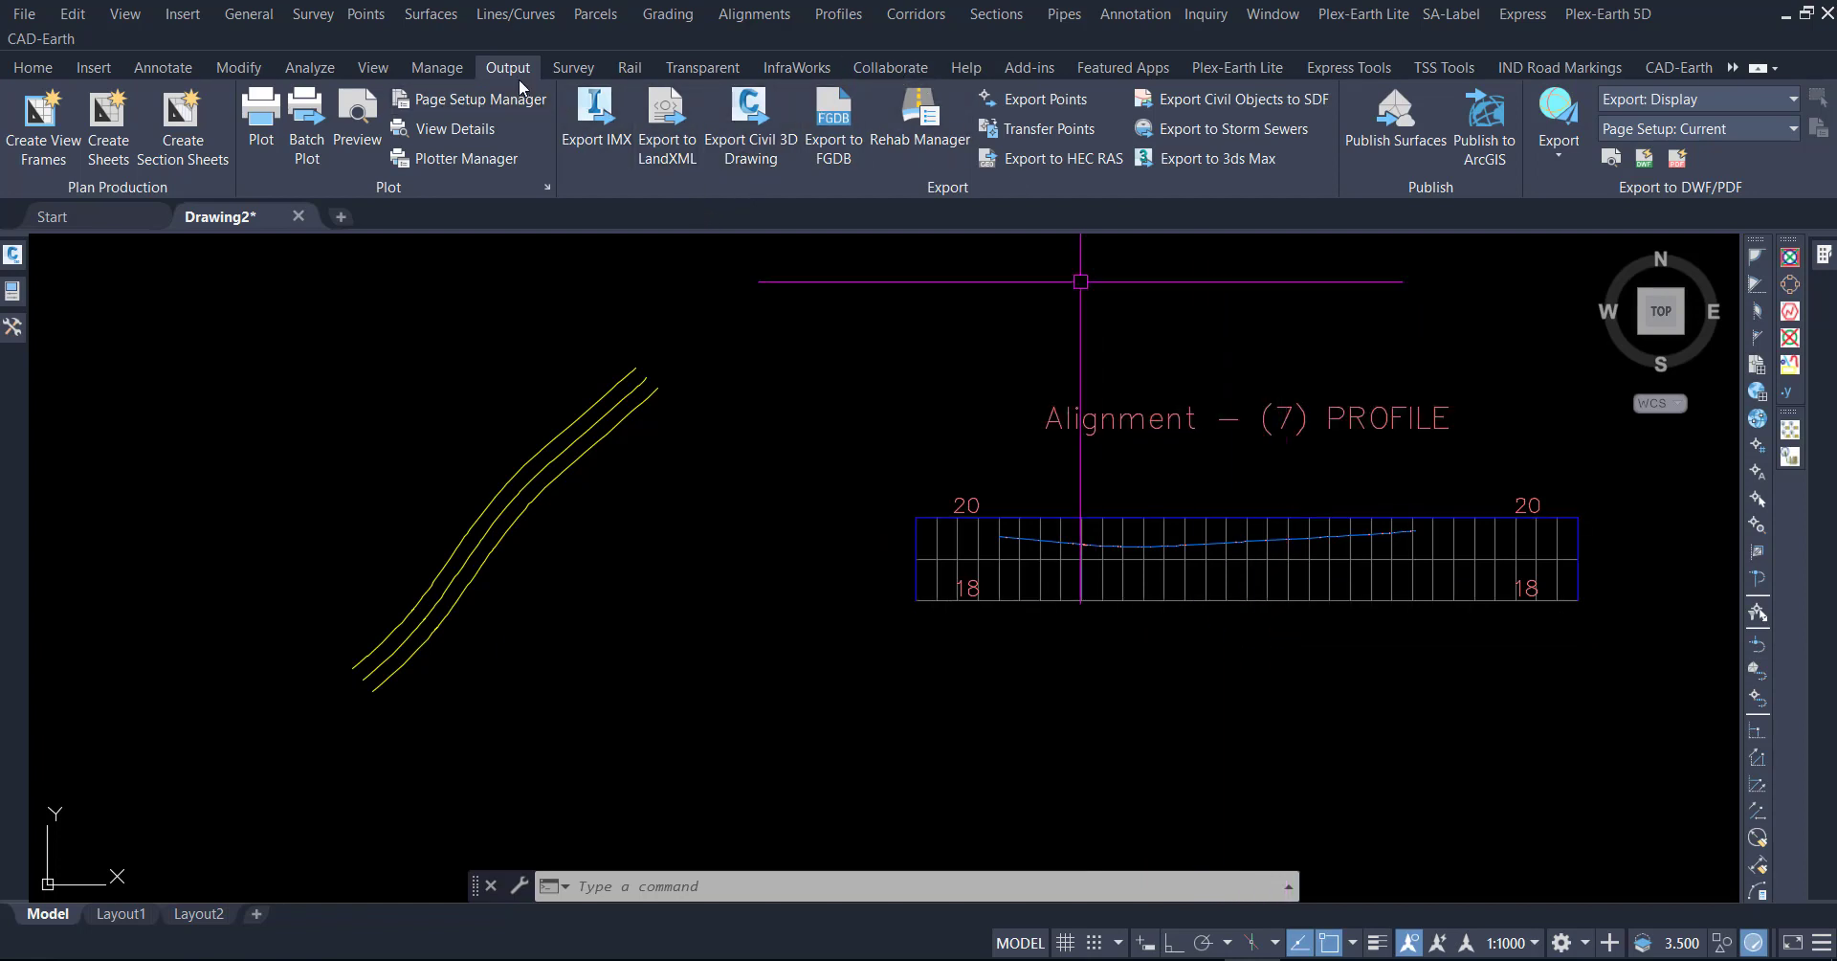
click(32, 67)
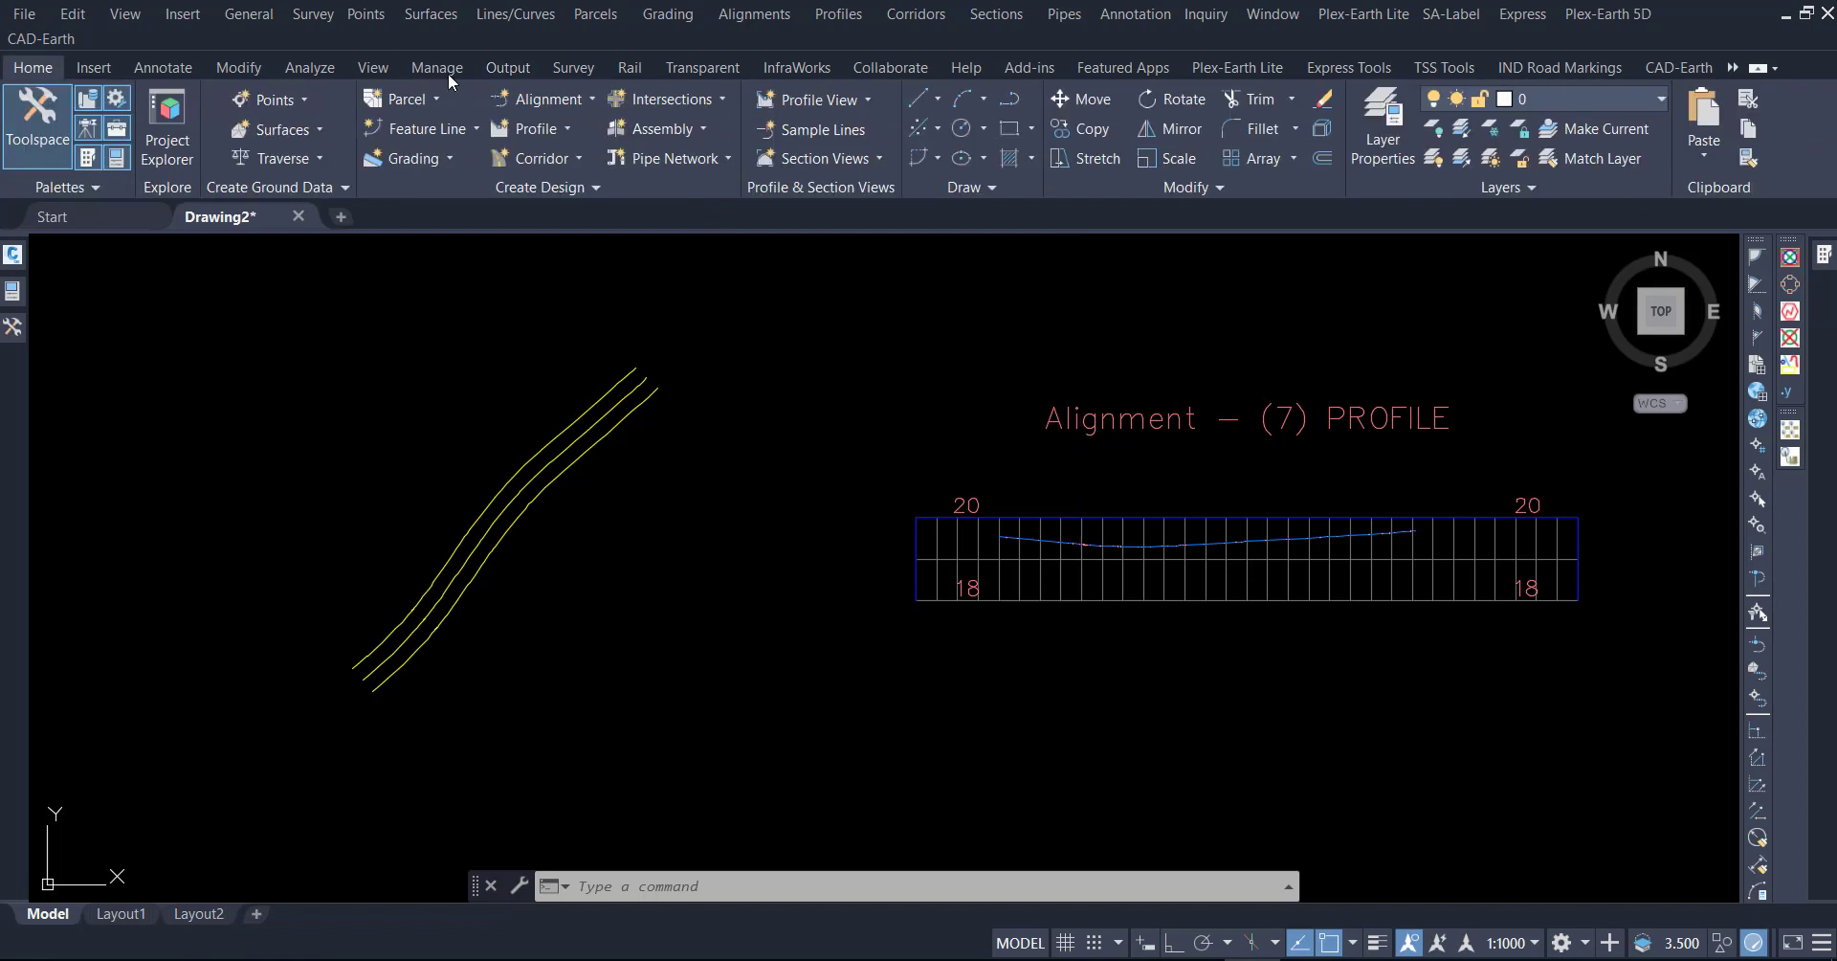
Set up a LandXML export containing only the profile line picked from the drawing.
click(507, 67)
click(672, 158)
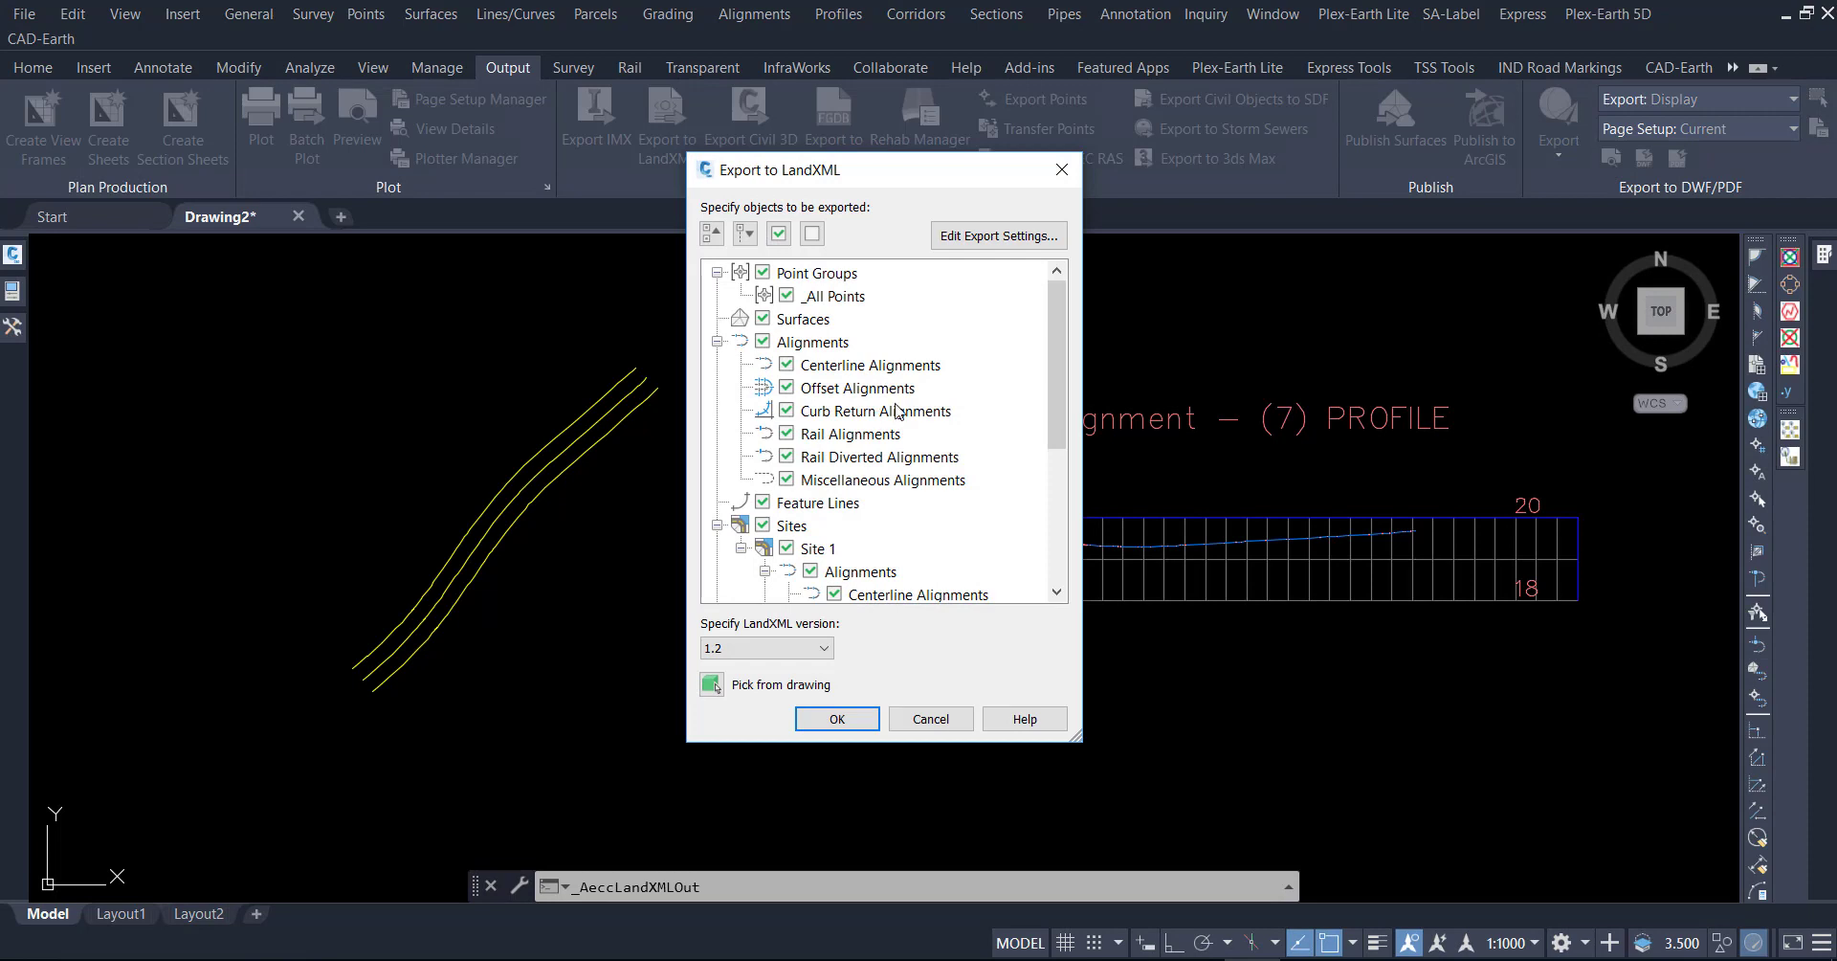
click(818, 237)
click(710, 684)
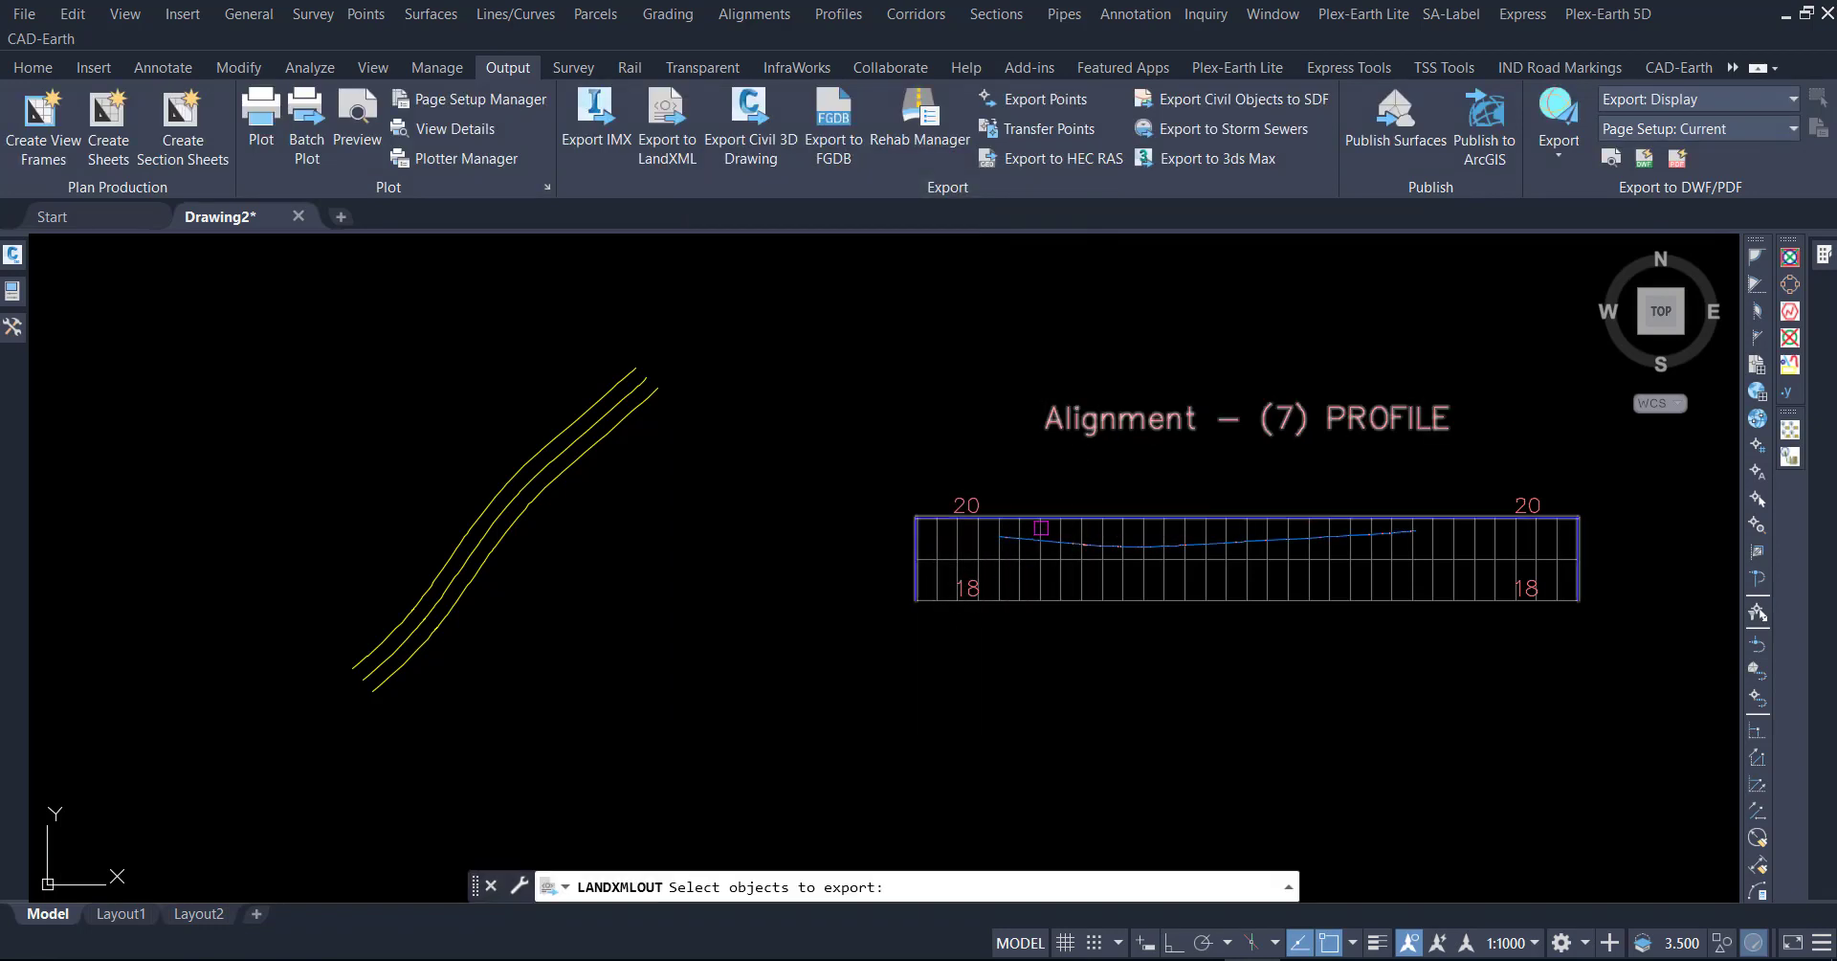
click(1036, 539)
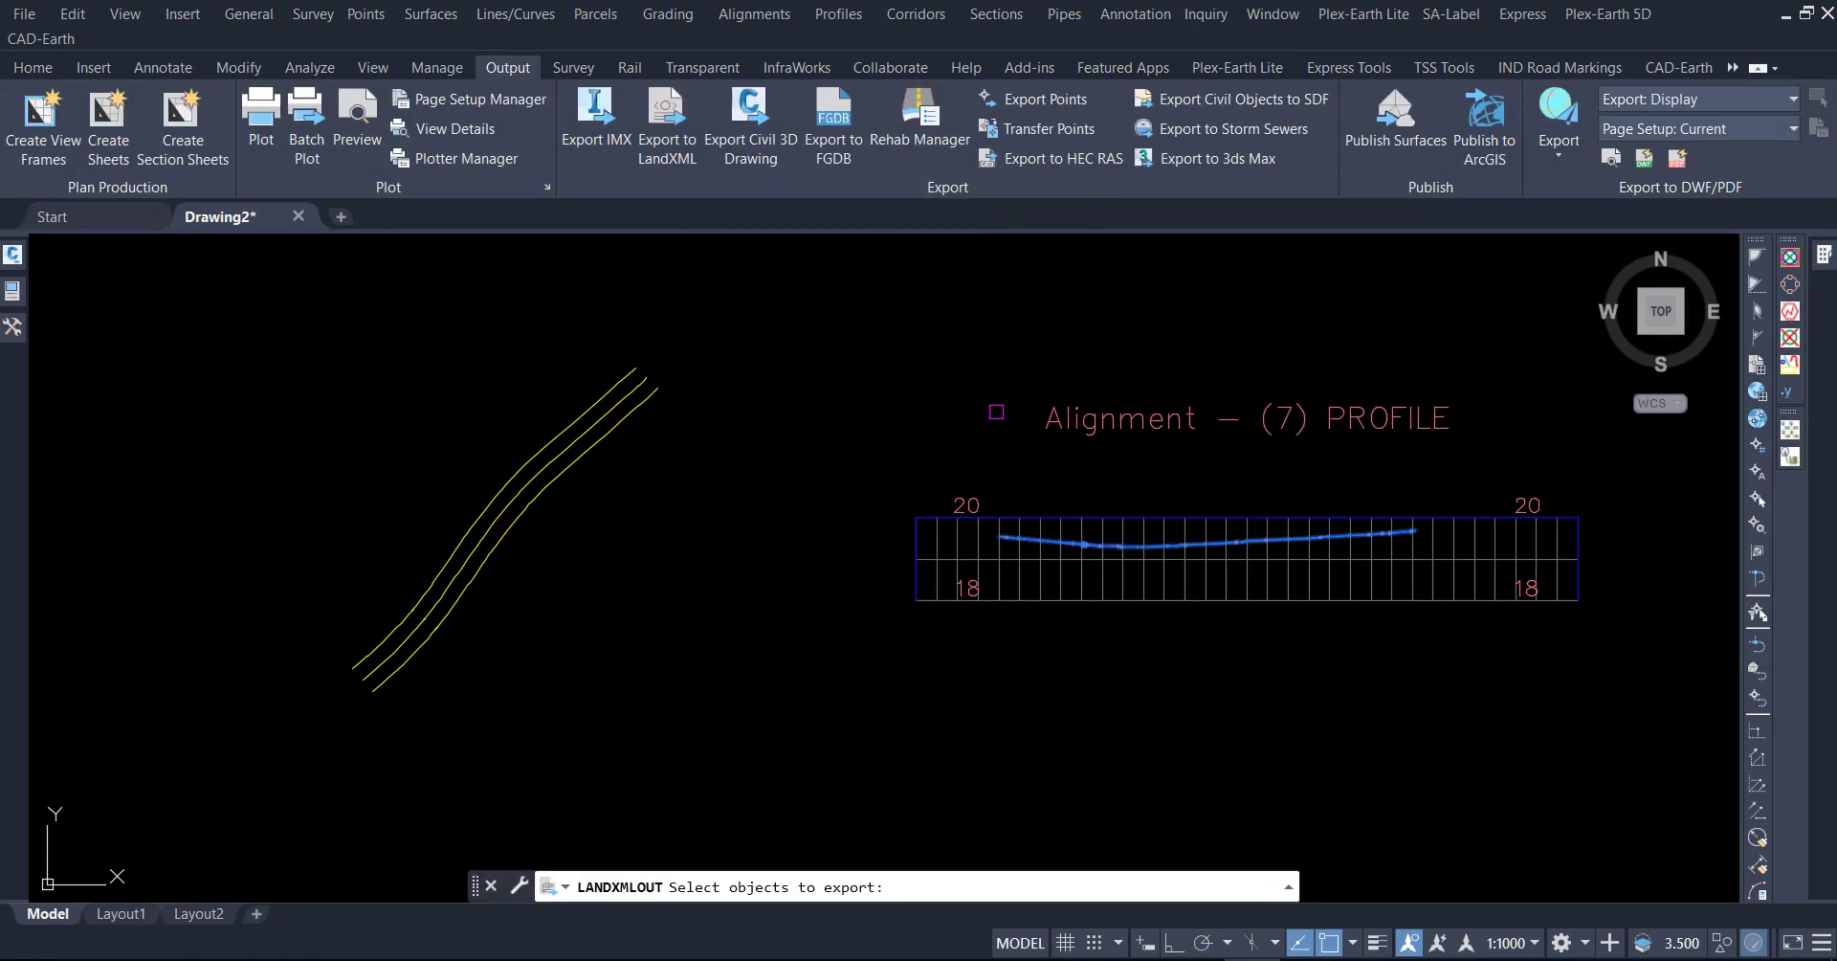
key(Return)
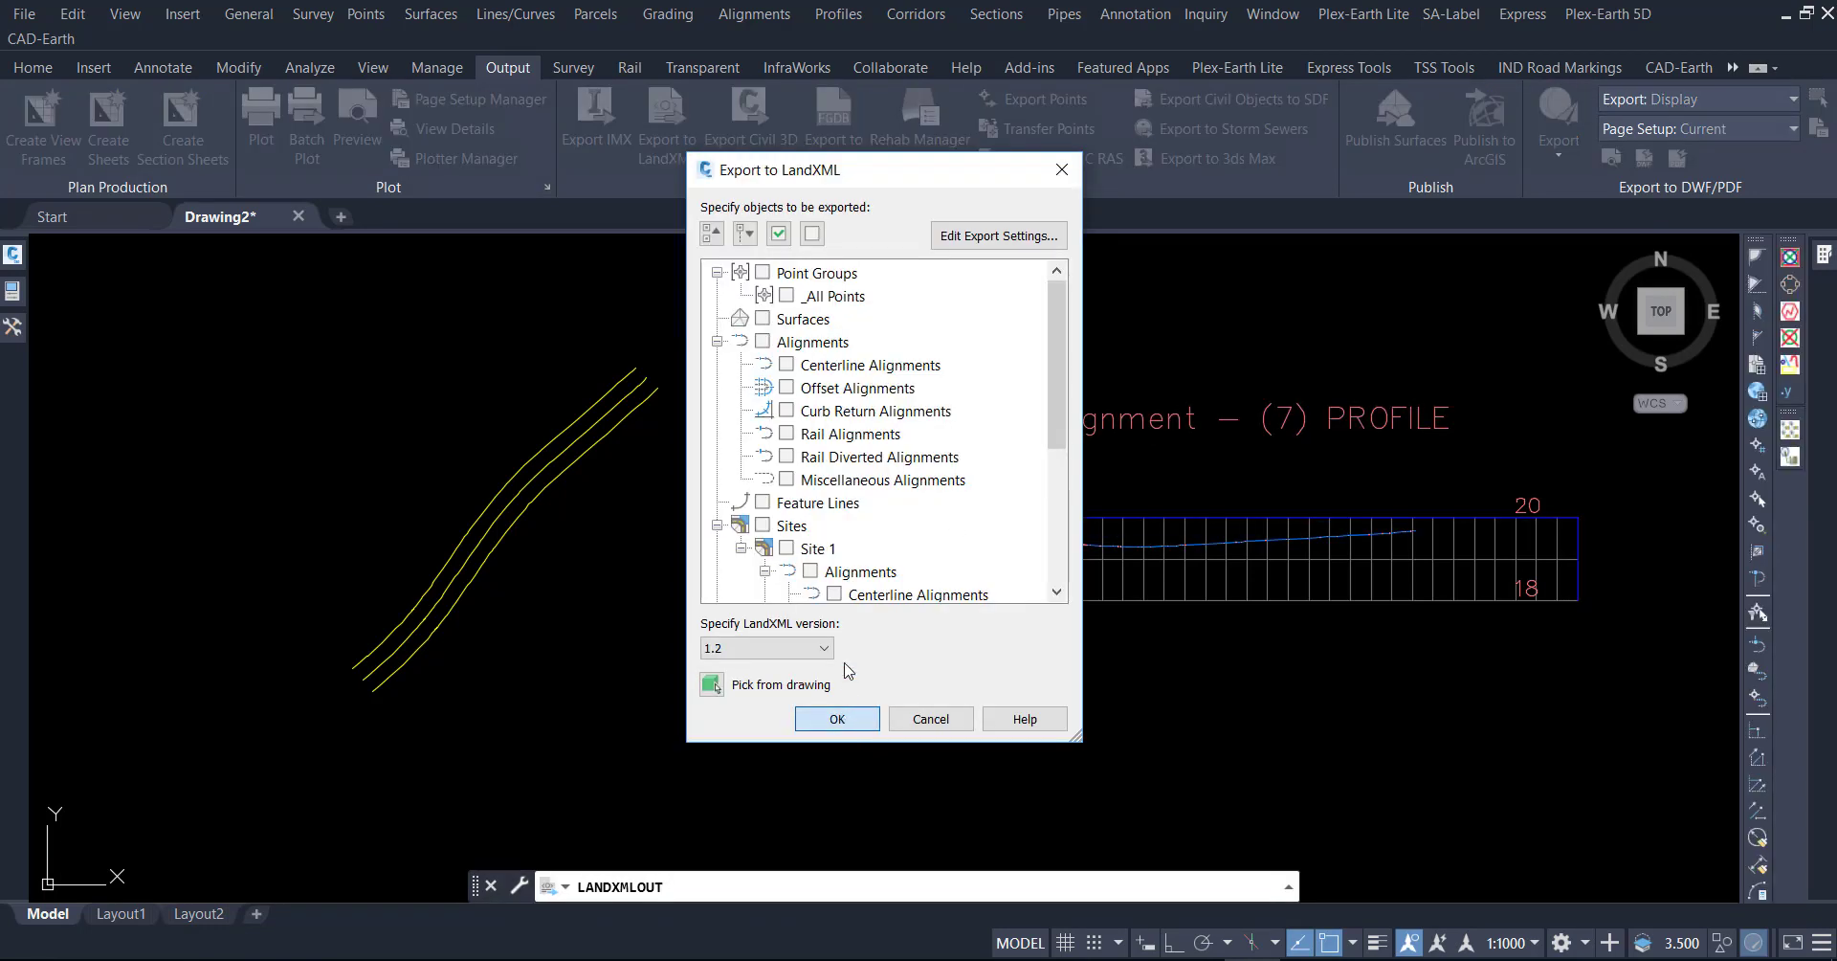
click(838, 719)
Save the export as Drawing2.xml, replacing the existing file.
click(751, 287)
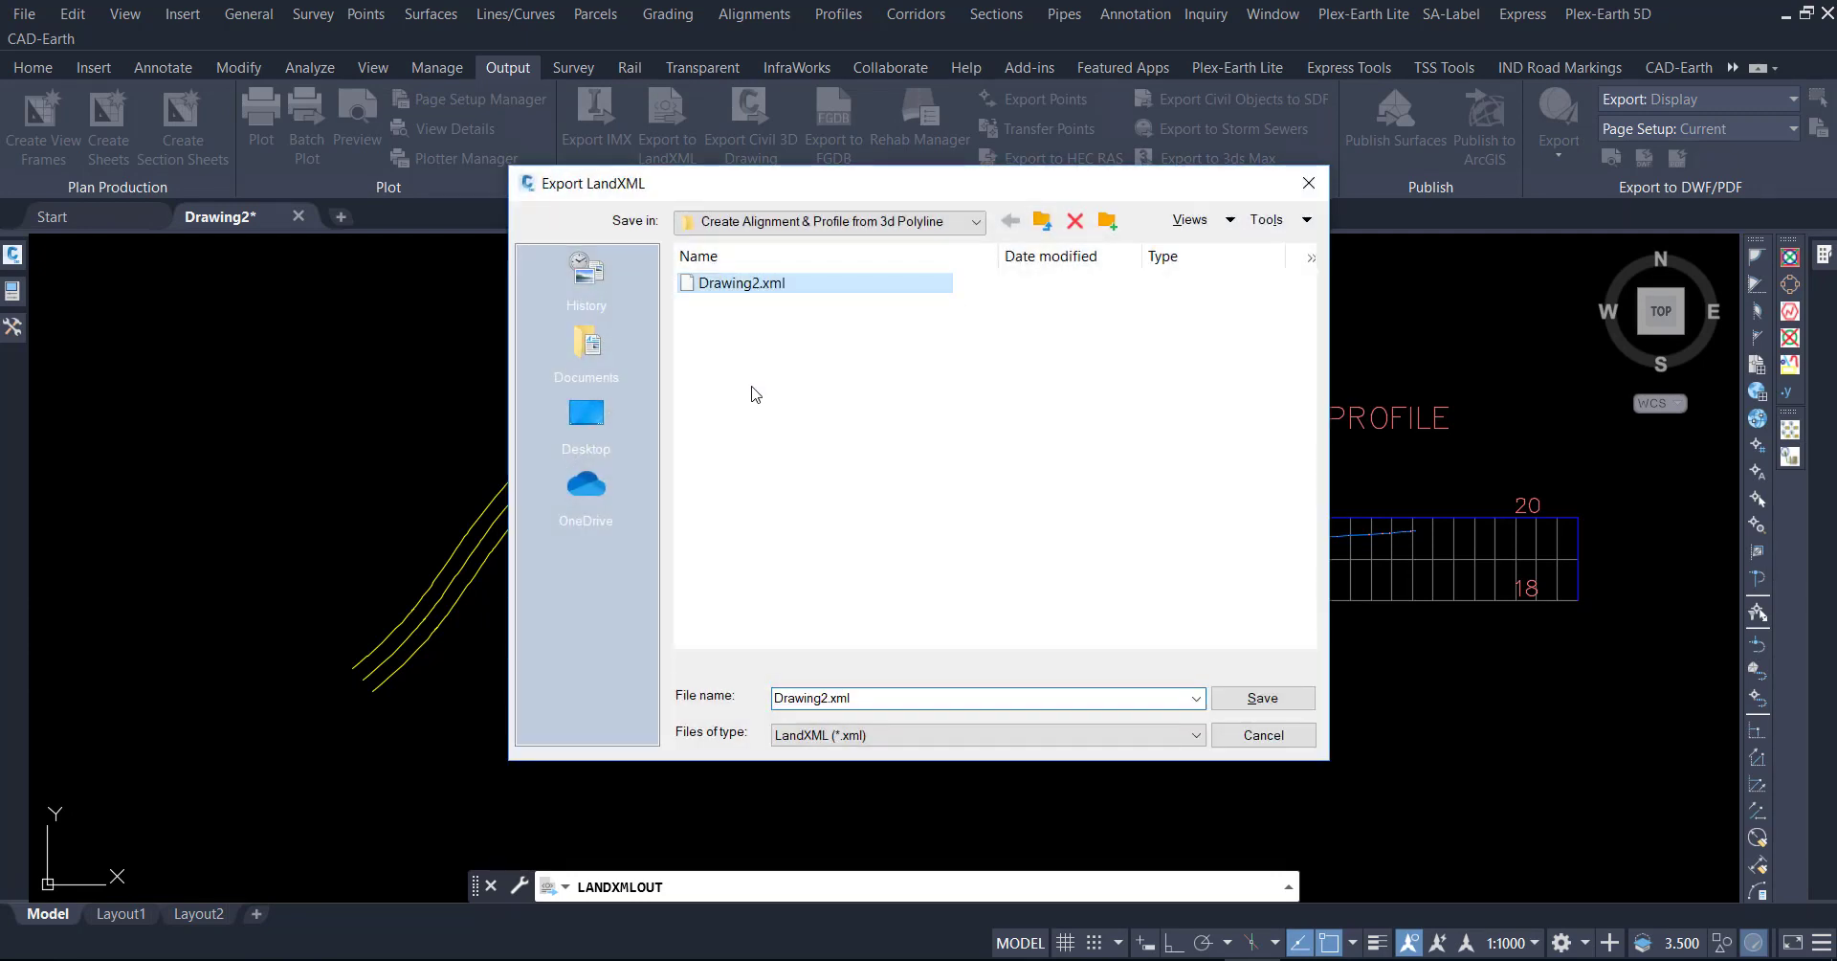
click(1249, 699)
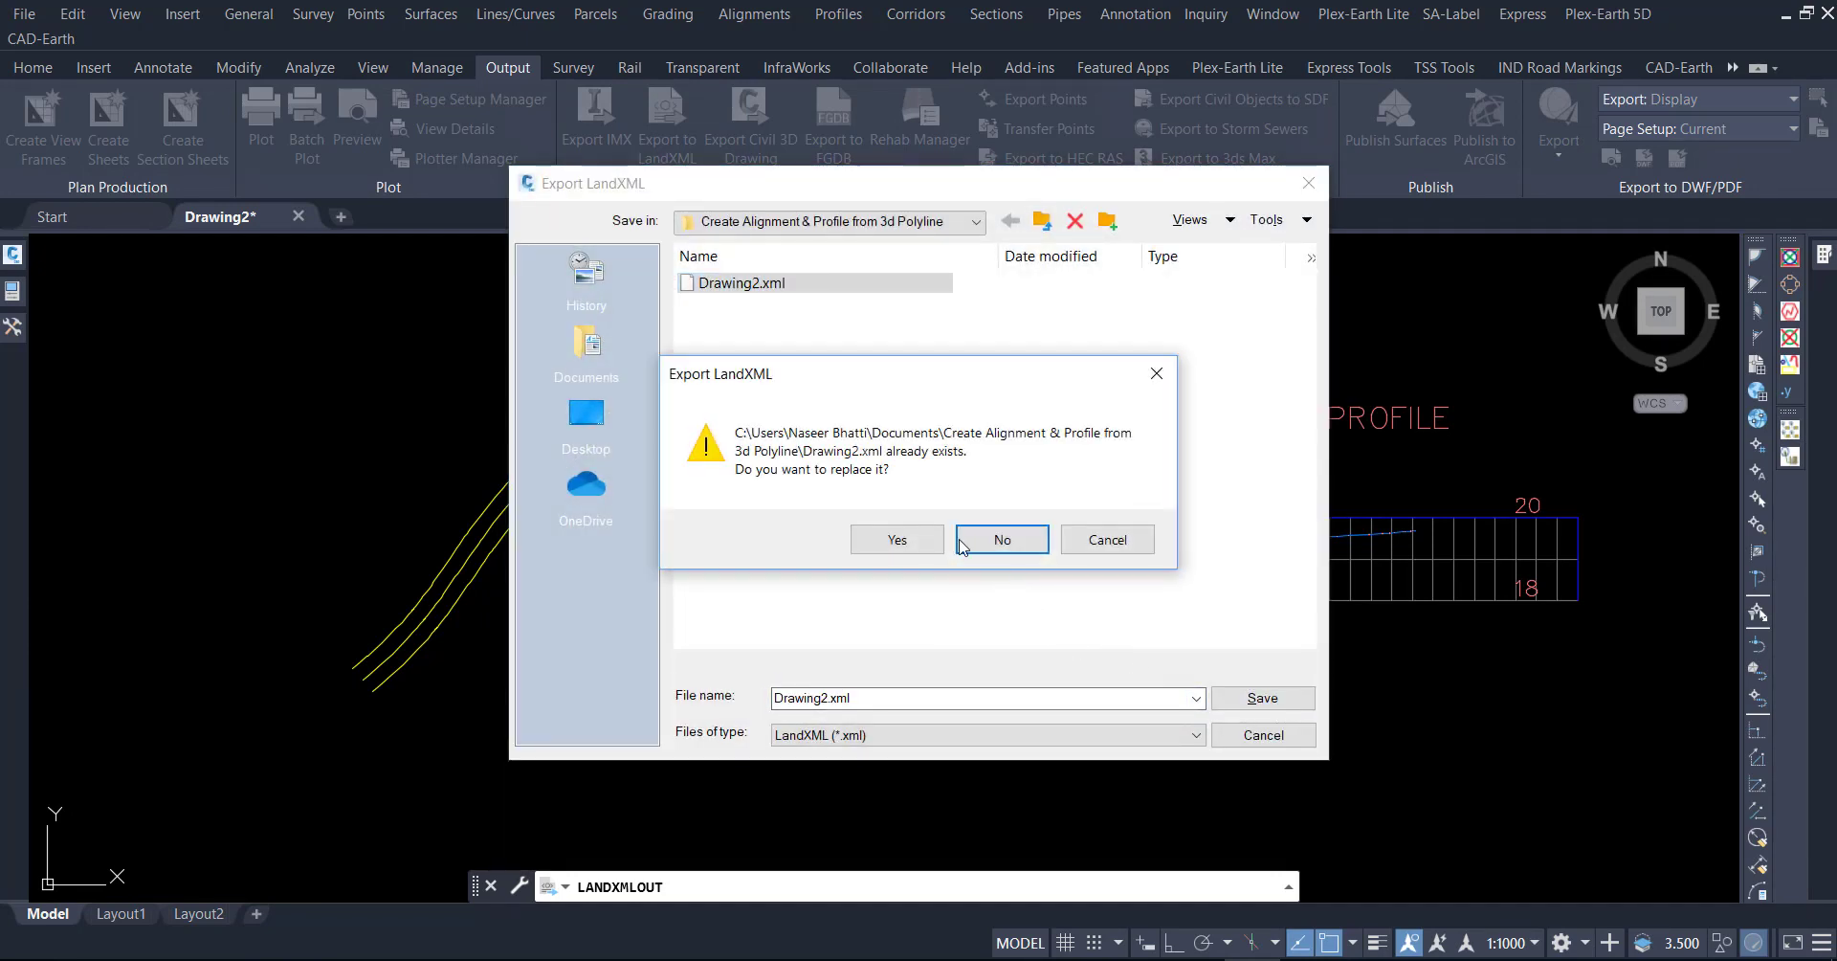
click(897, 540)
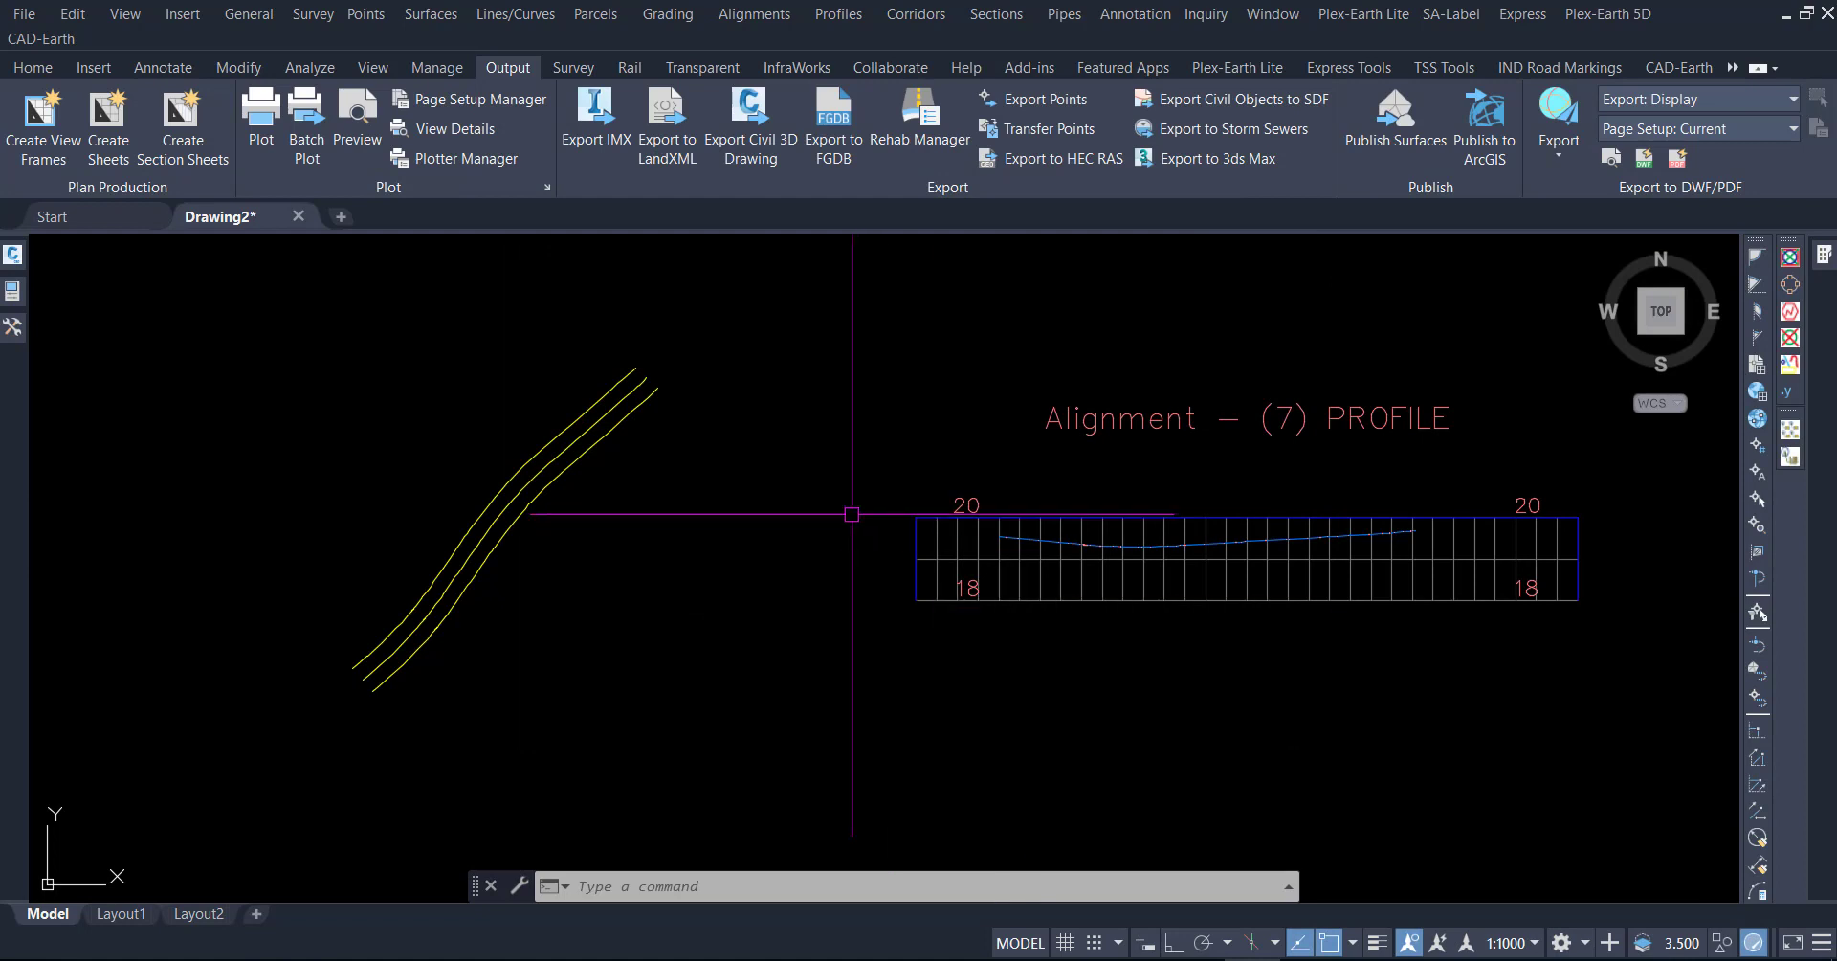
Import Drawing2.xml back into the drawing as LandXML.
click(94, 67)
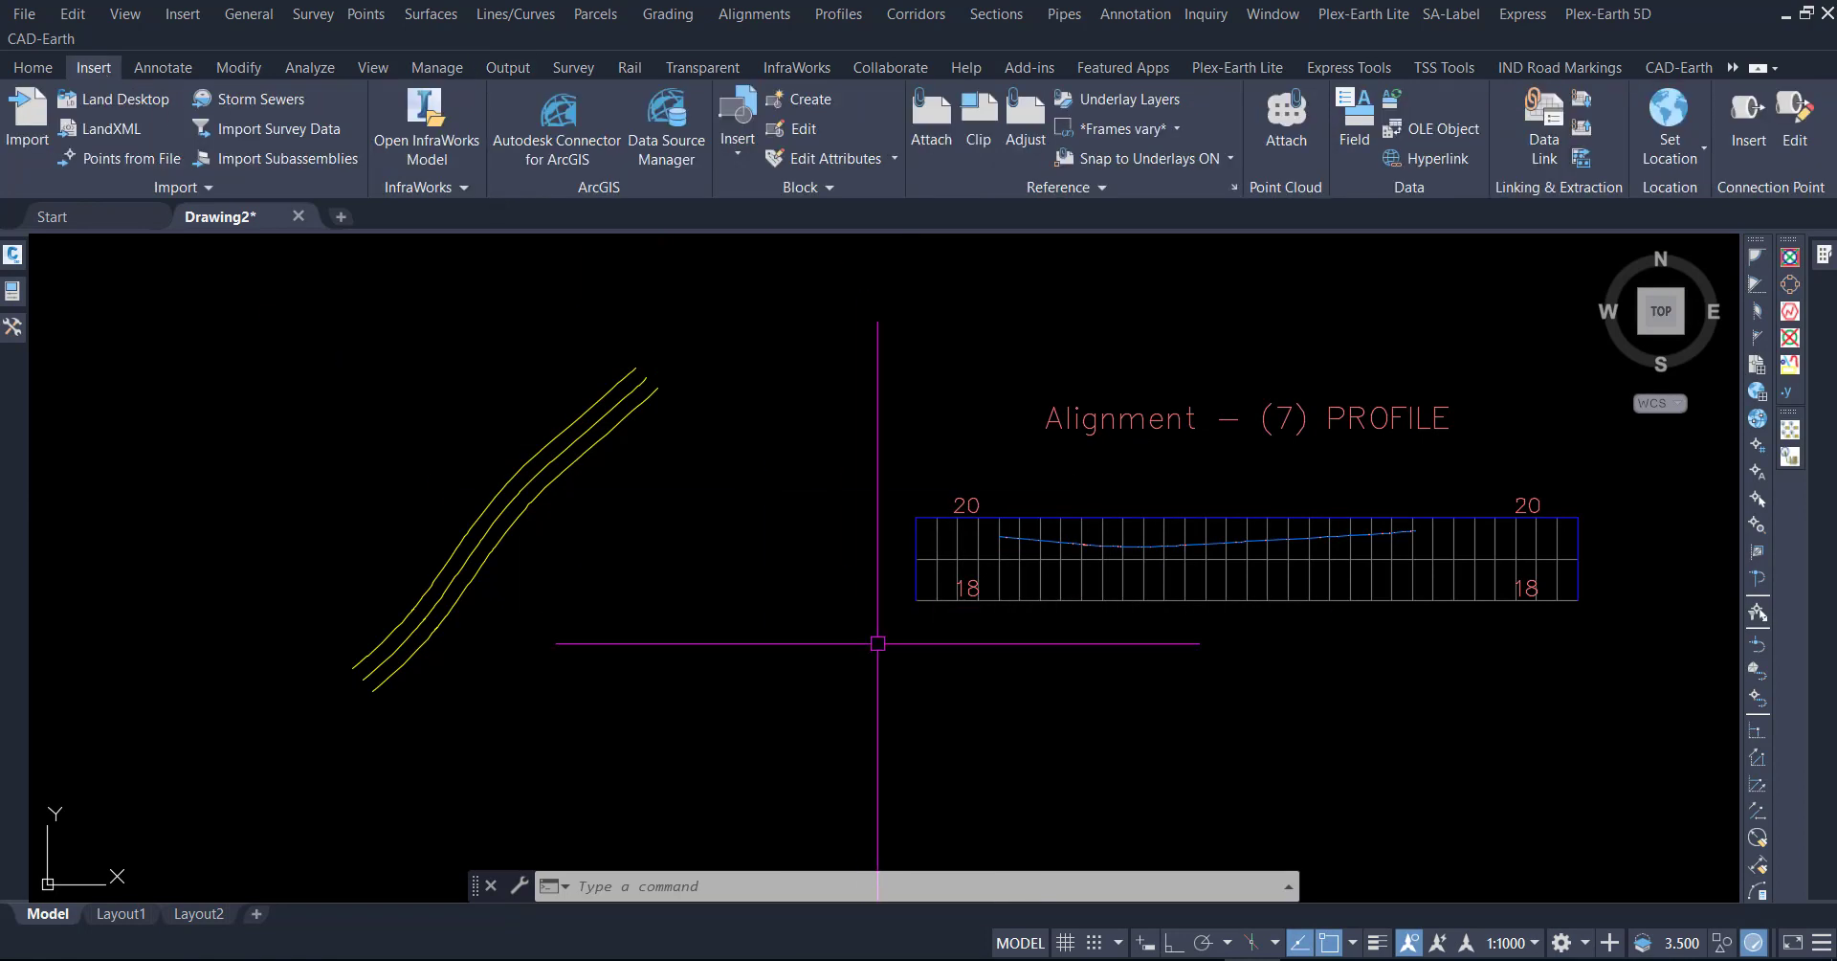
key(ctrl+z)
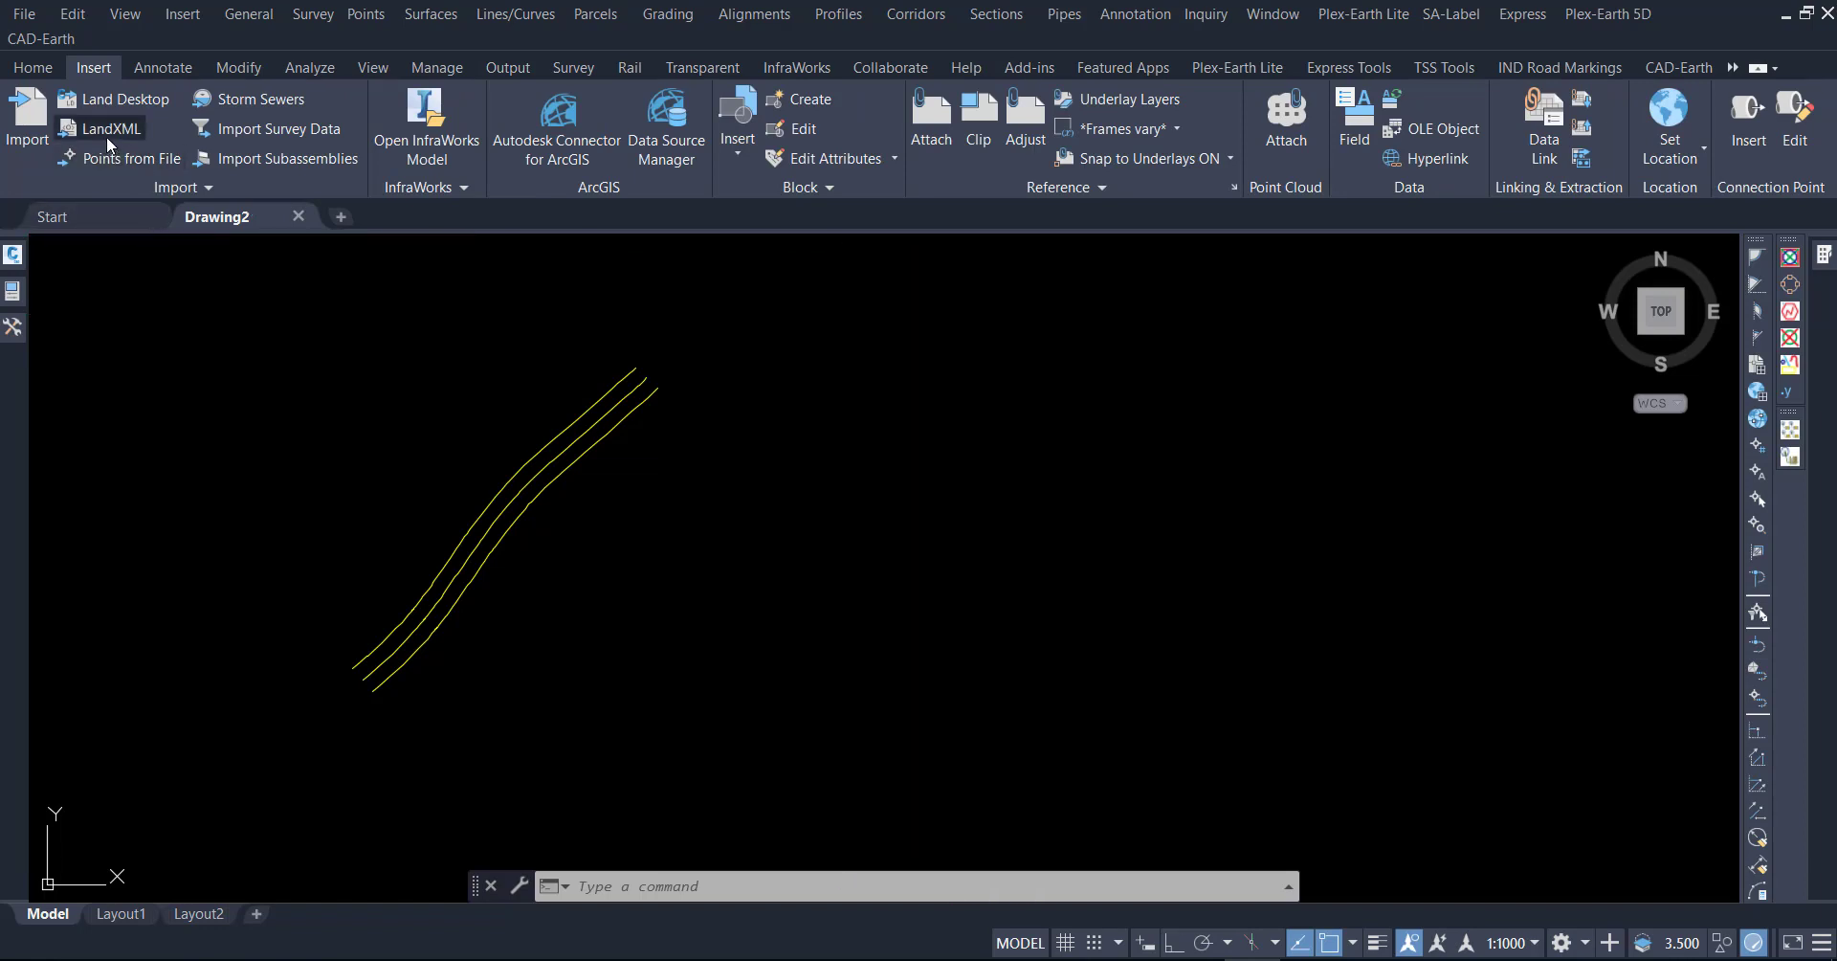
click(106, 136)
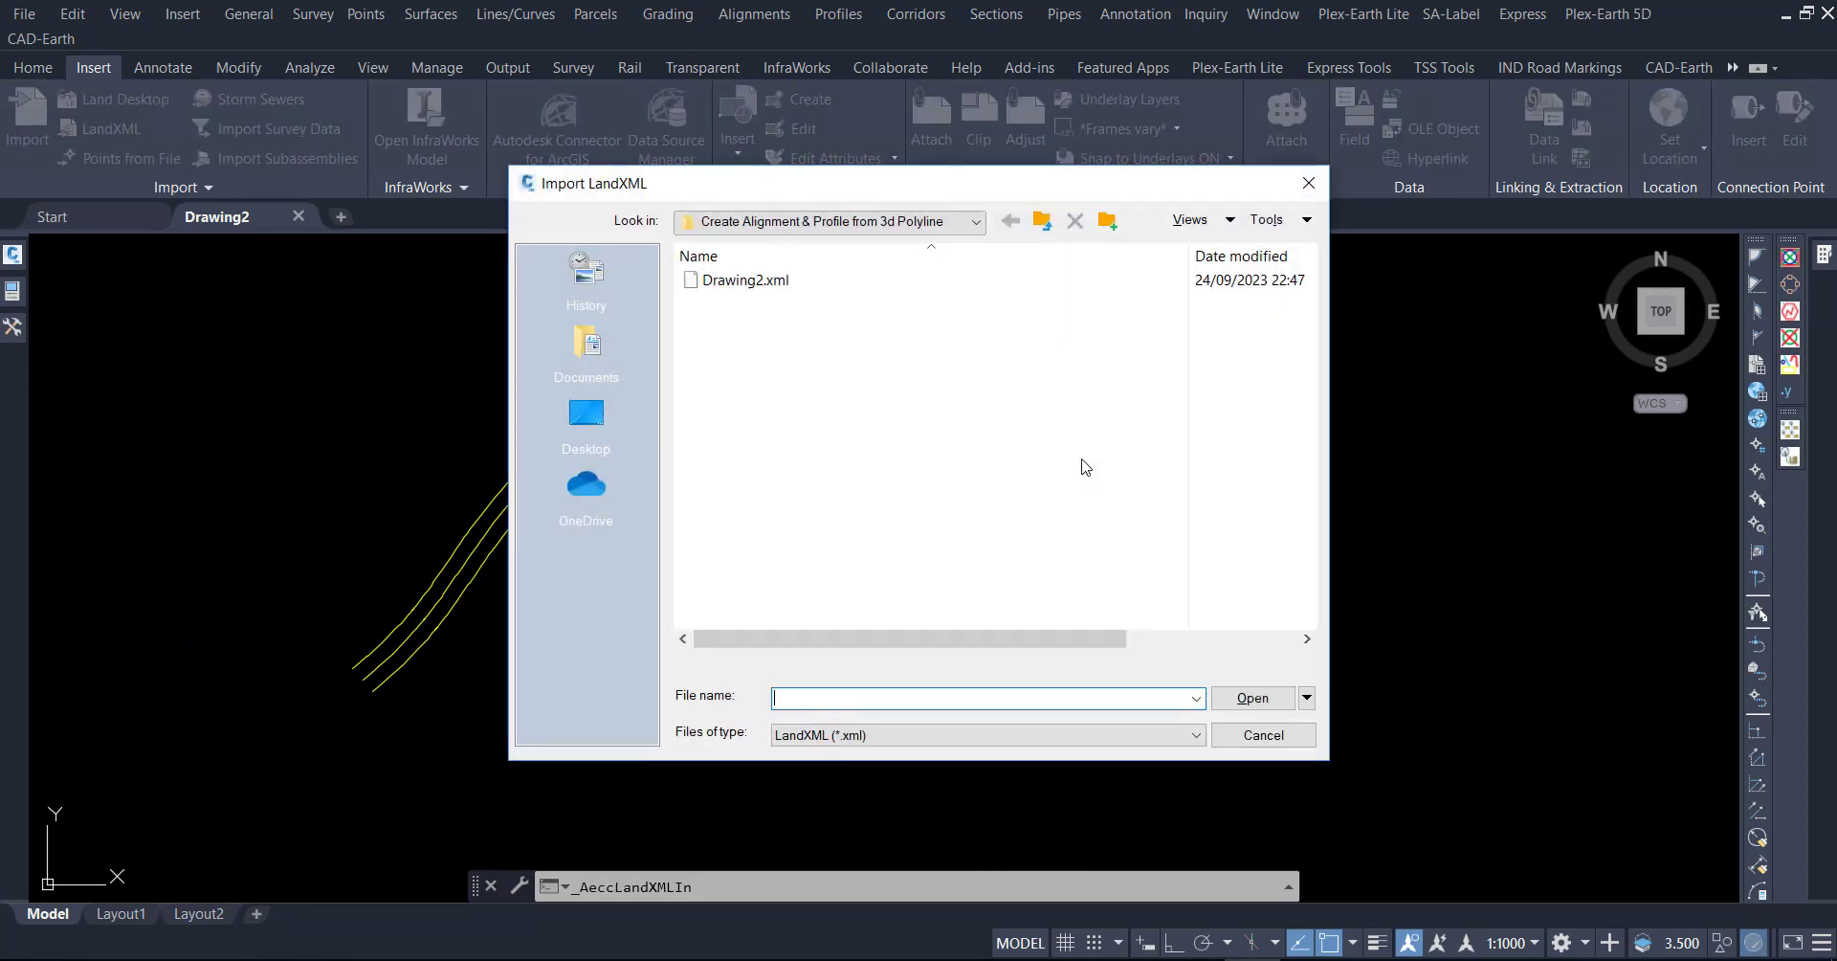
mouse_move(899, 178)
mouse_down()
mouse_move(1392, 222)
mouse_move(1414, 188)
mouse_up()
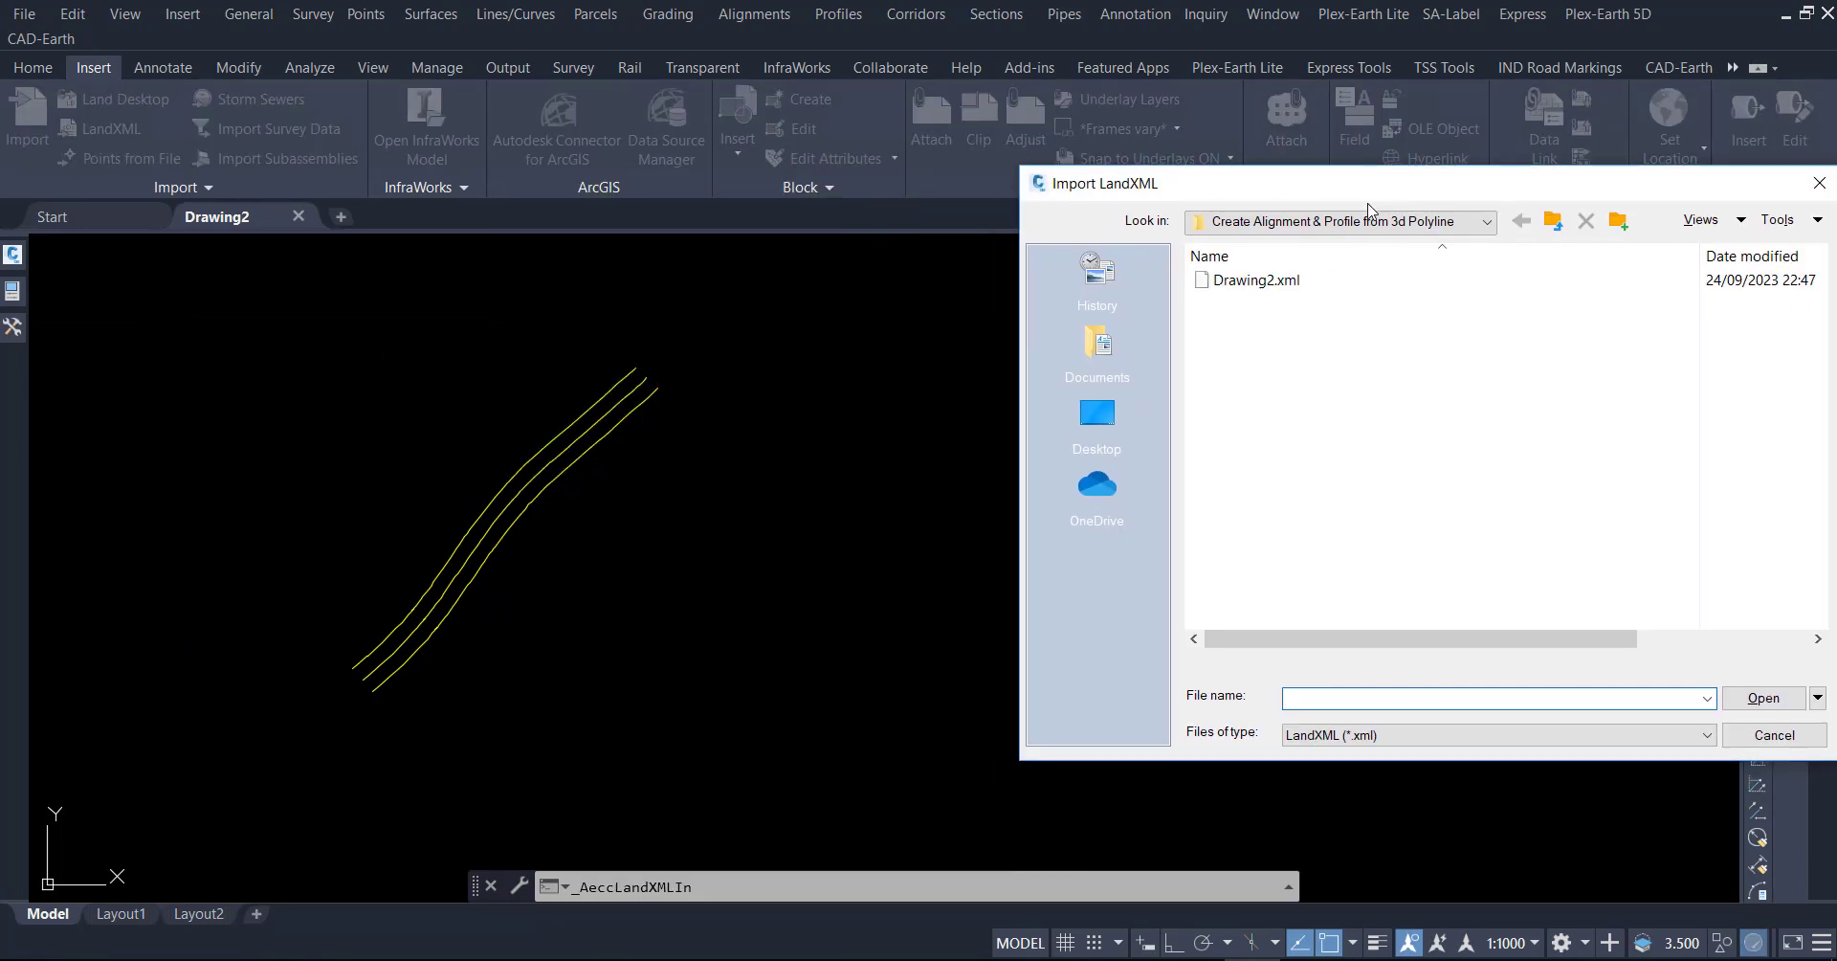
click(1266, 293)
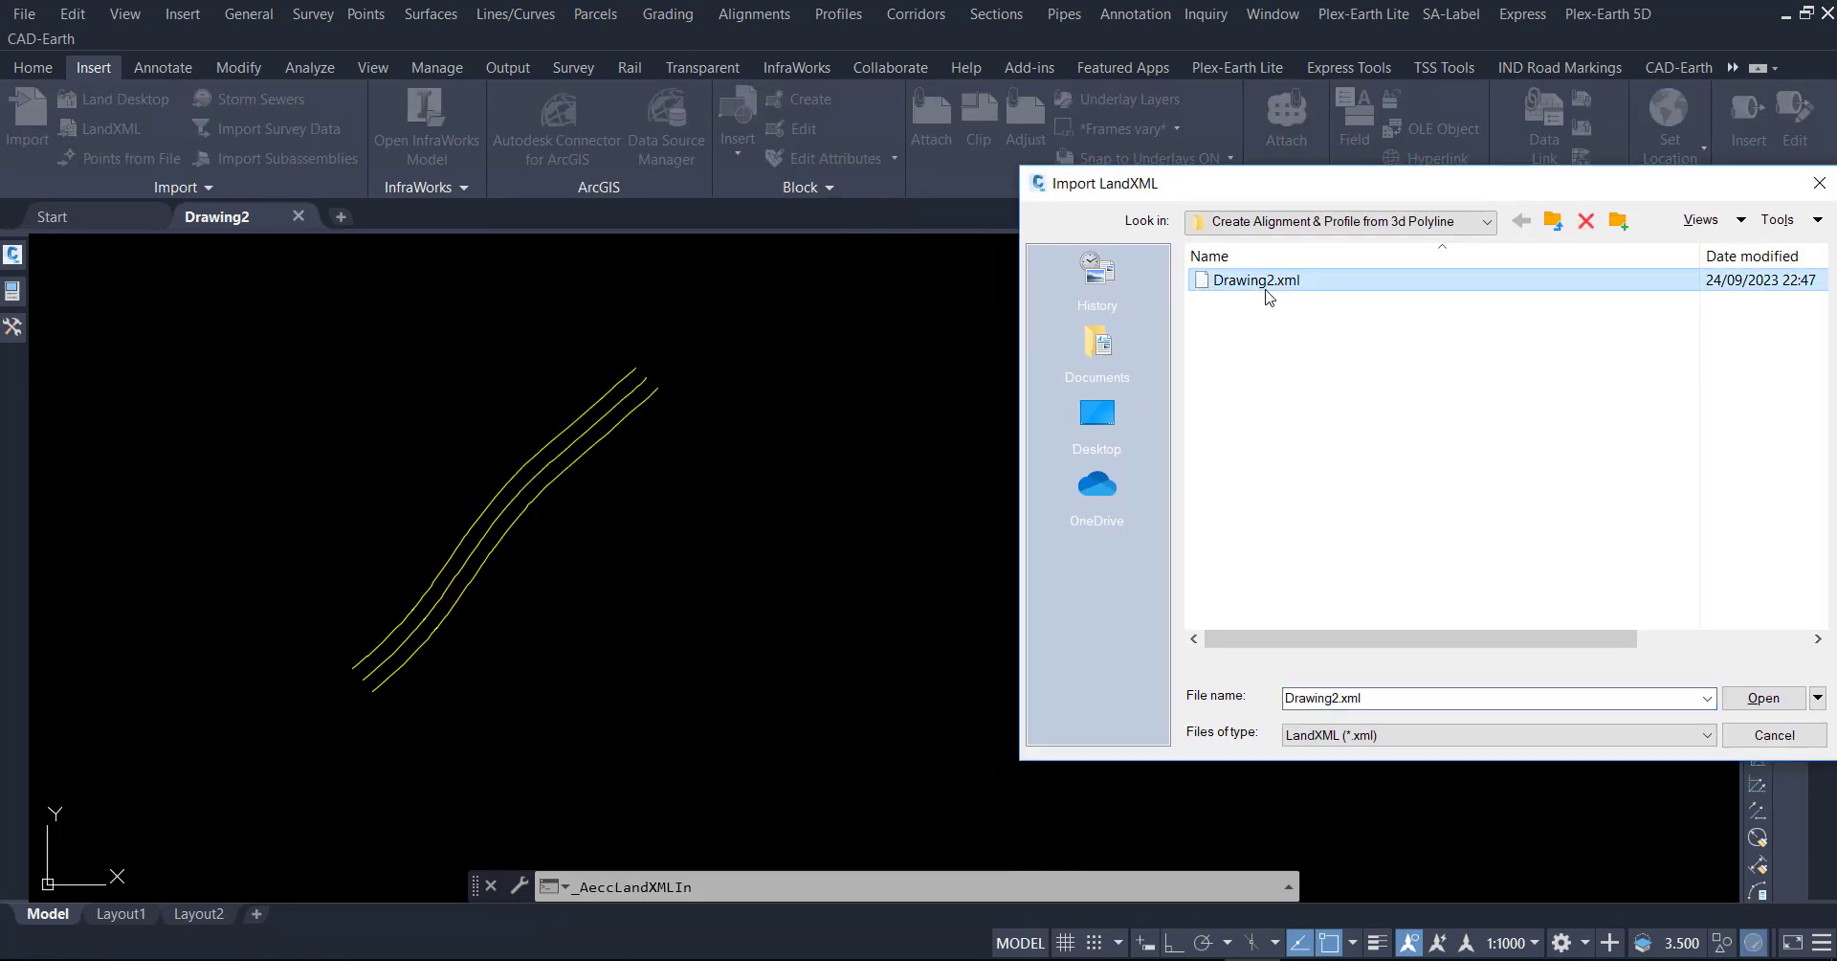
click(1763, 698)
click(1171, 685)
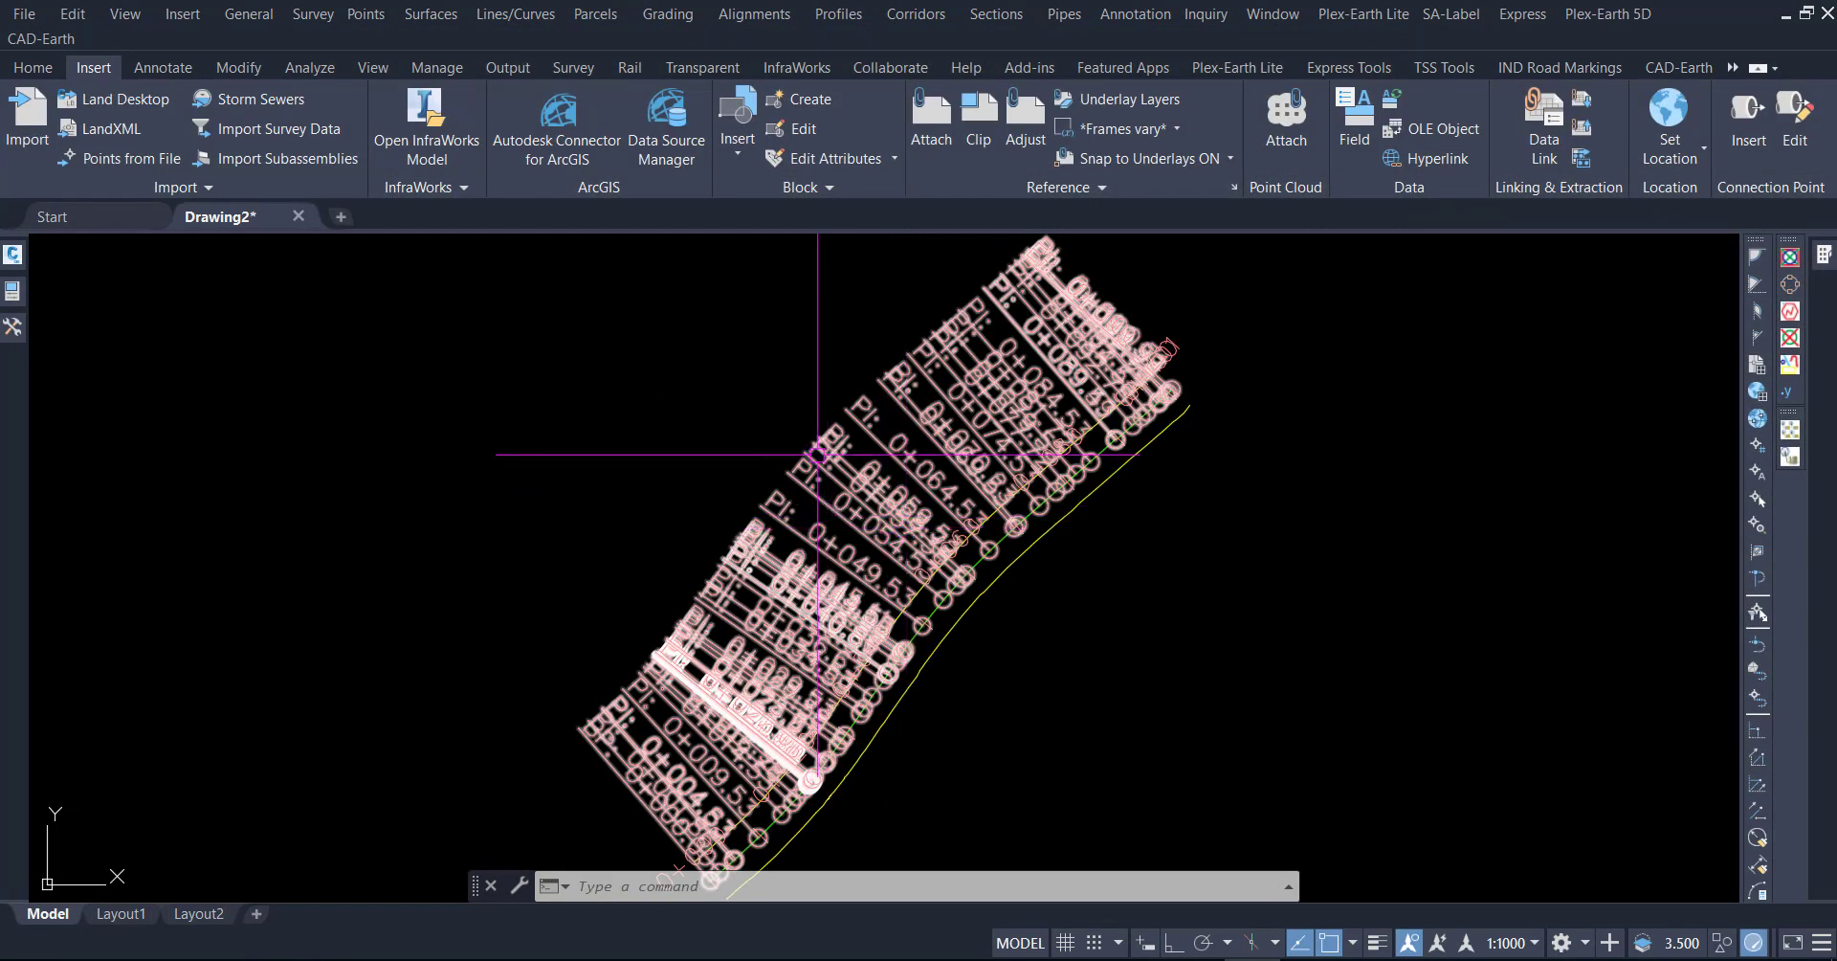
Remove the crowded PI labels and select the imported alignment.
click(818, 454)
key(Escape)
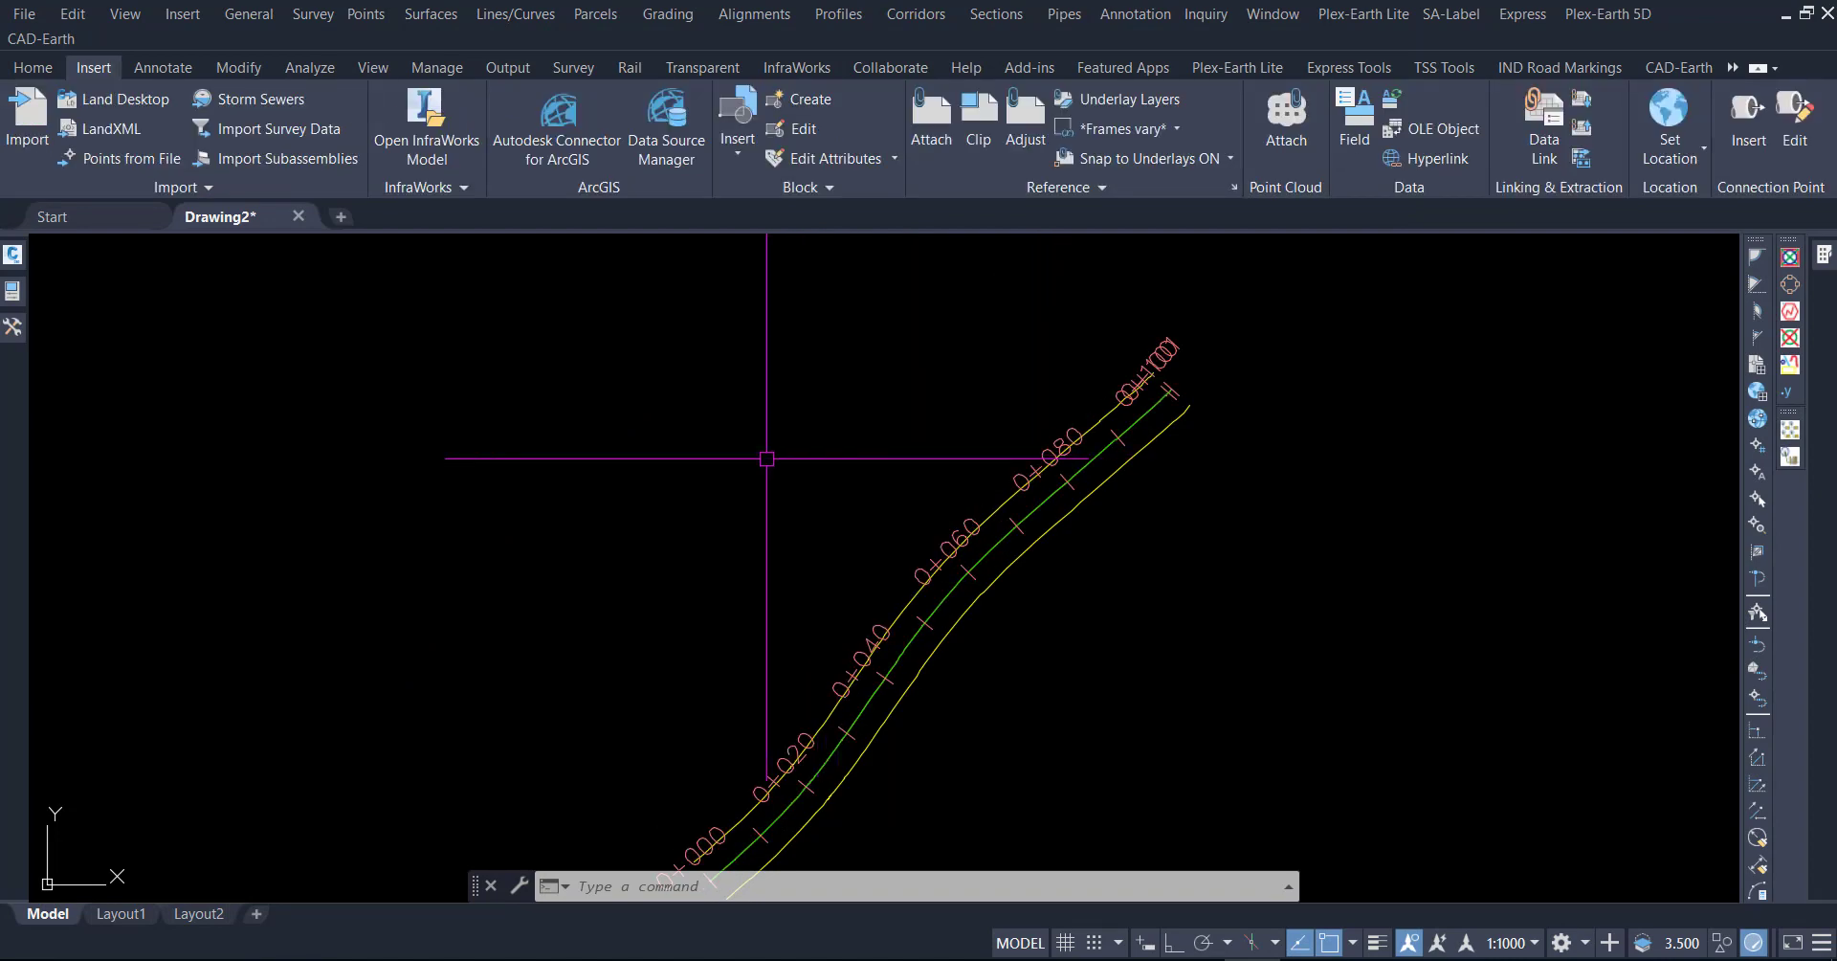
scroll(756, 452, down, 3)
middle_drag(1061, 661, 719, 650)
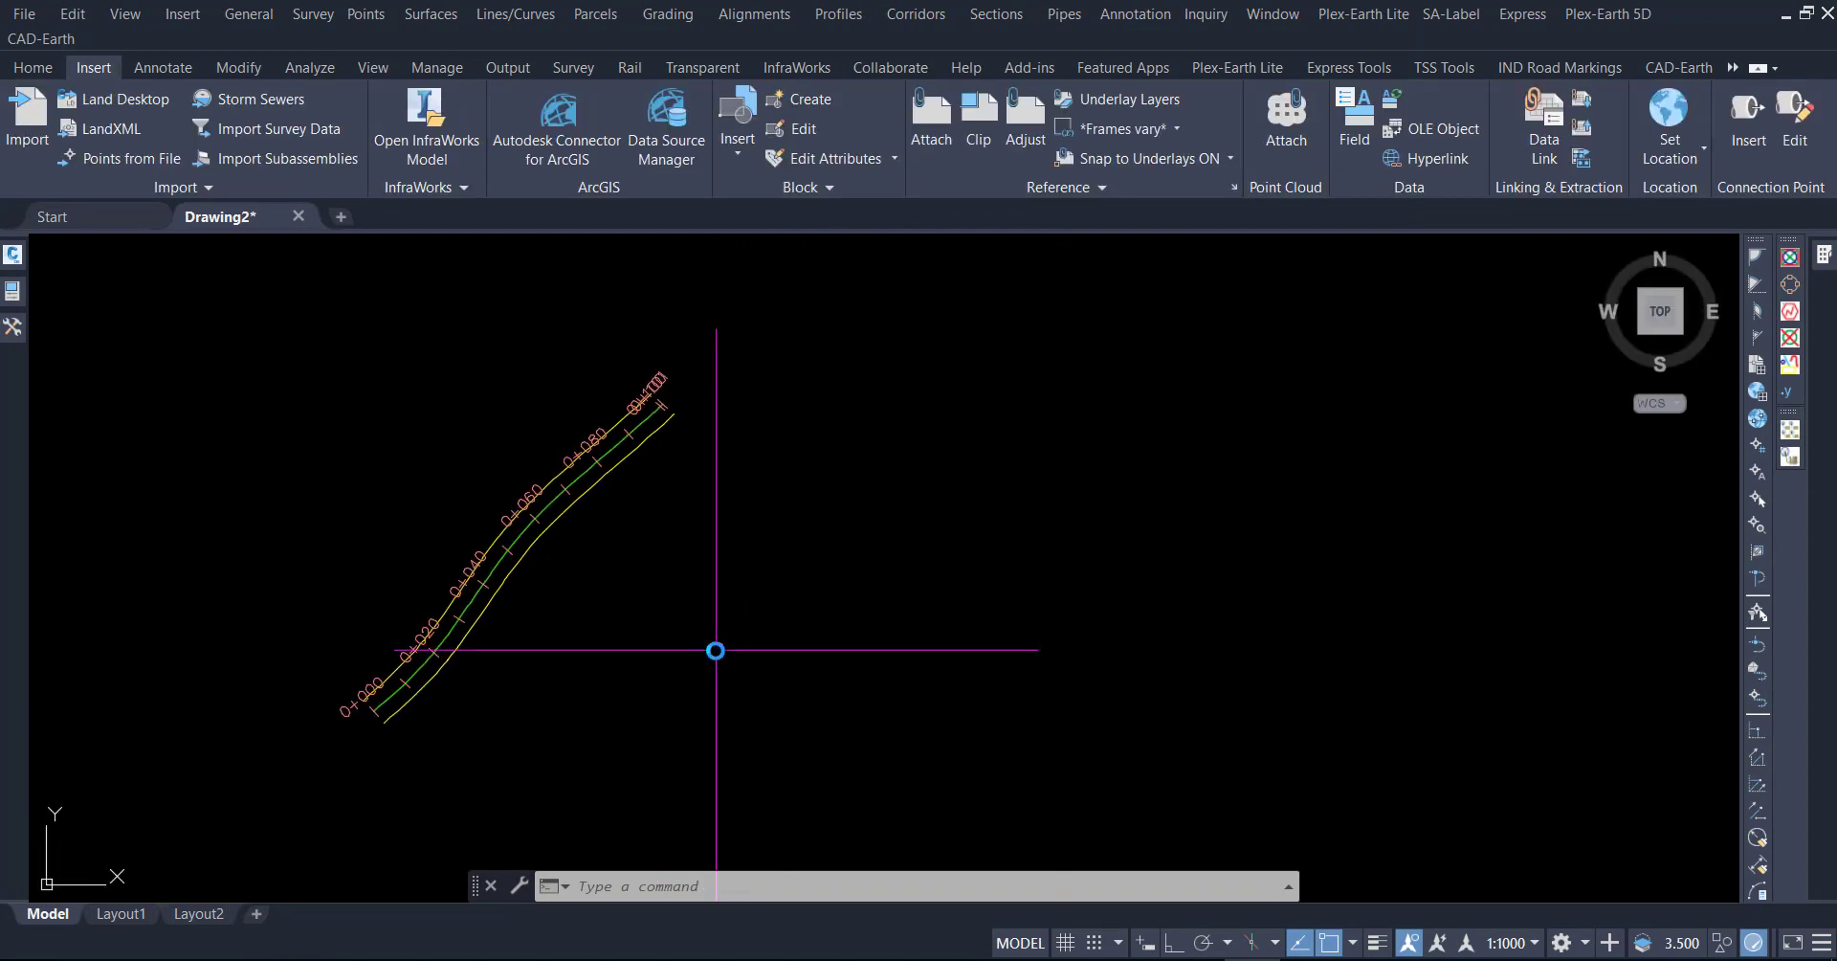
click(615, 451)
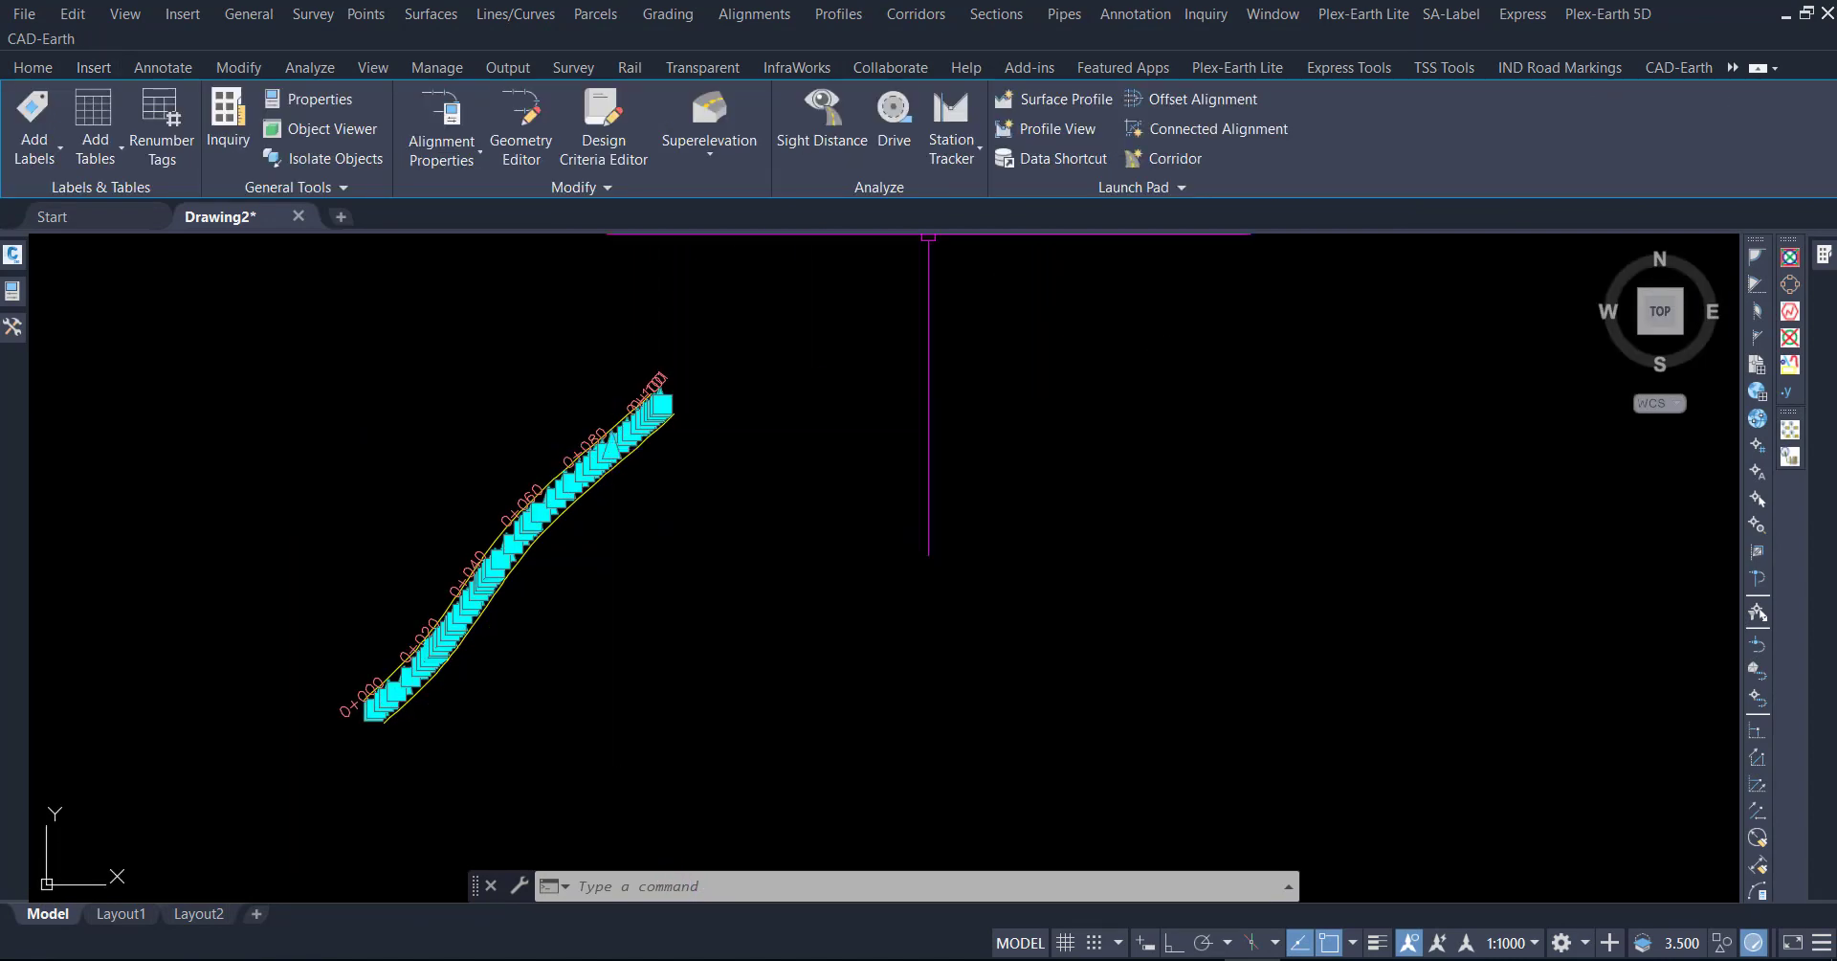
Place a profile view (stations 0+000 to 0+120) right of the imported alignment and save Drawing2.
click(1056, 127)
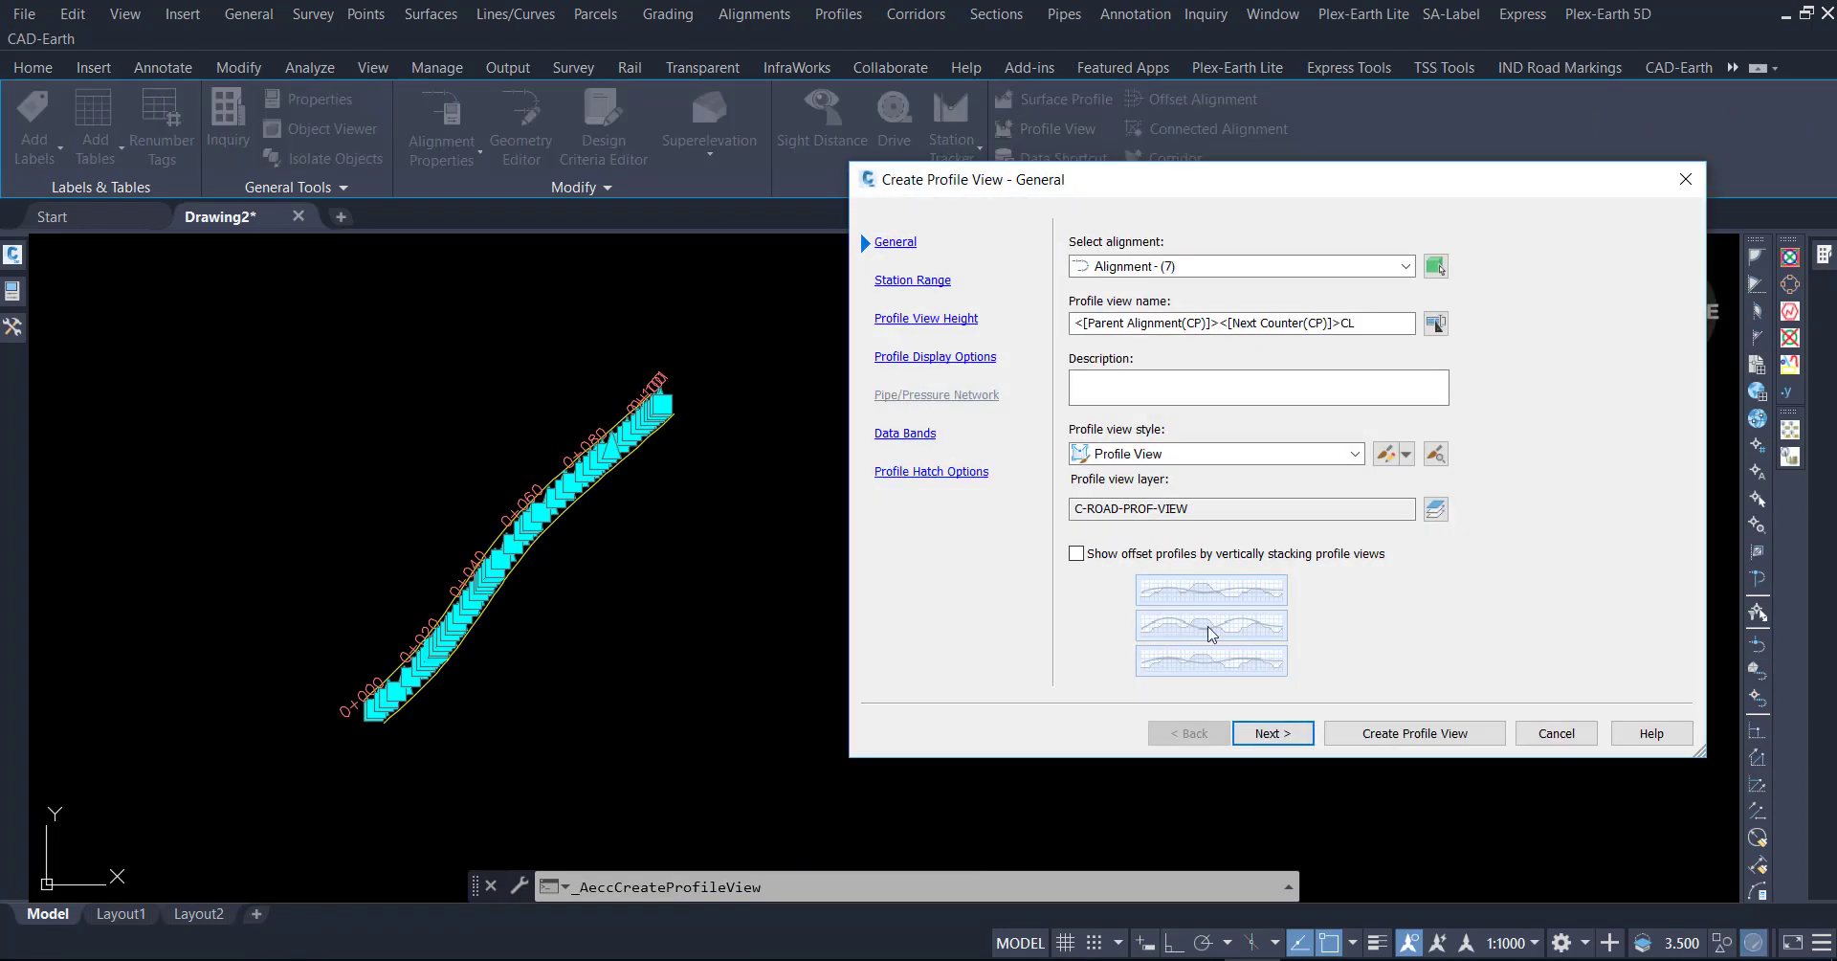
click(1343, 735)
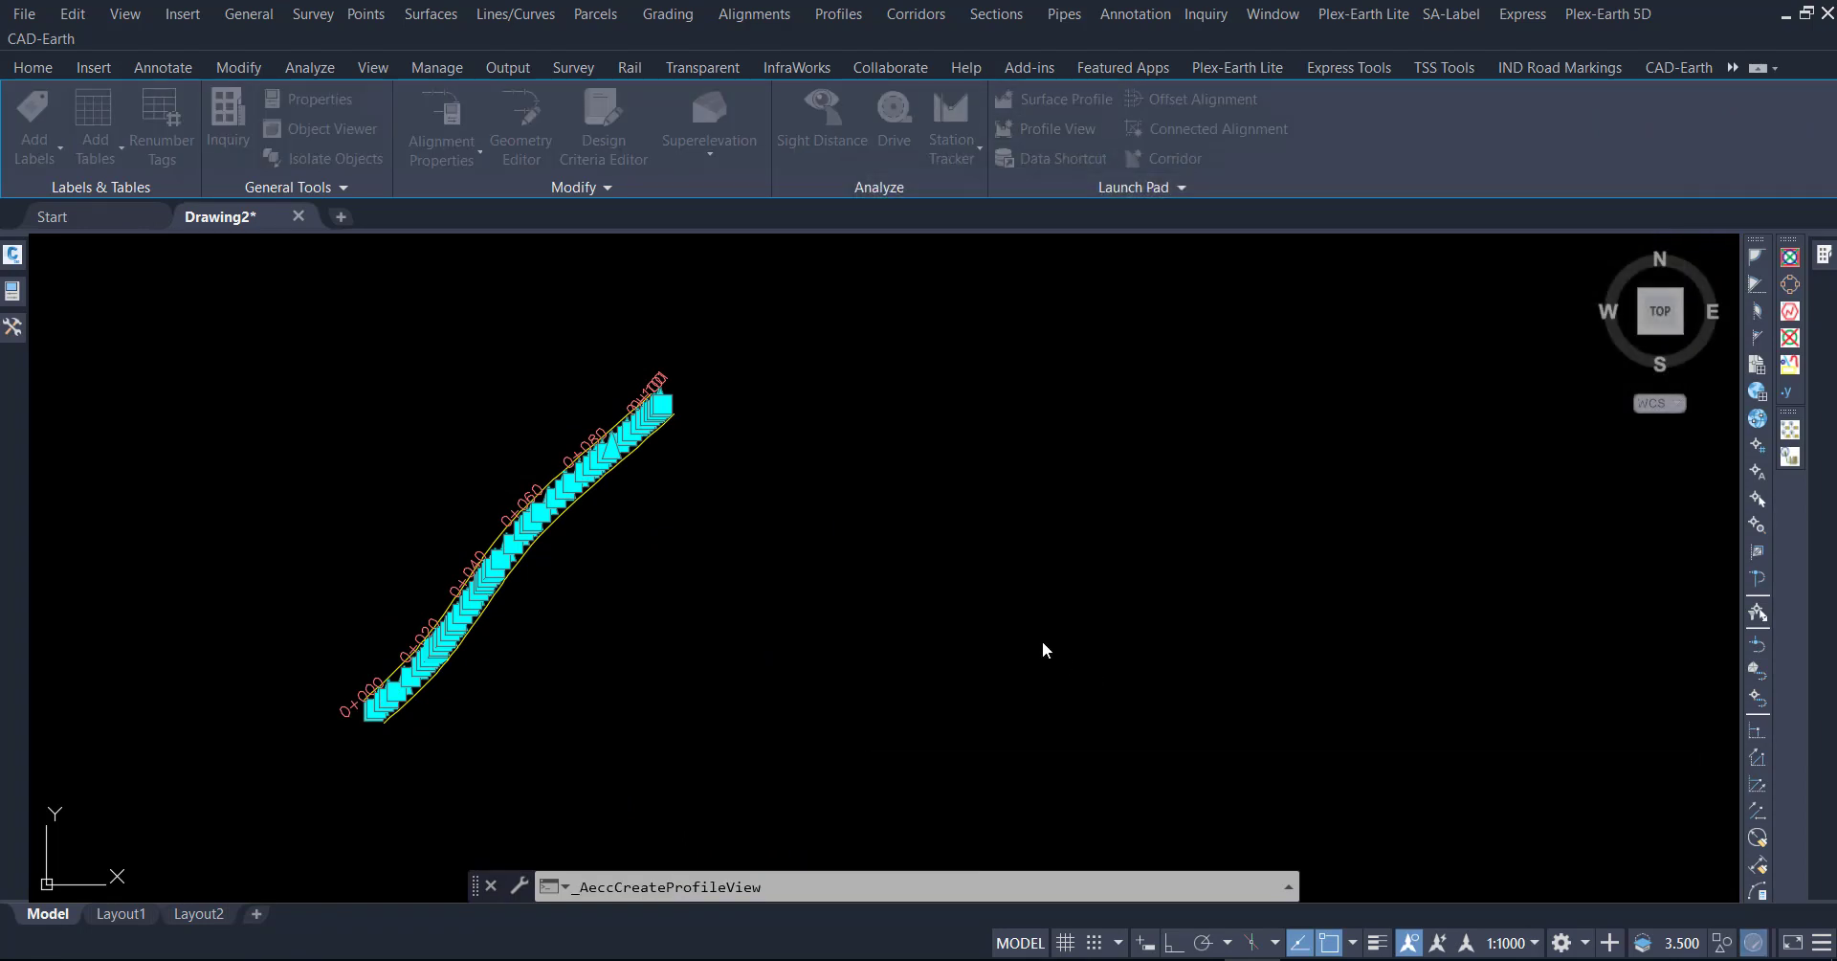
click(976, 595)
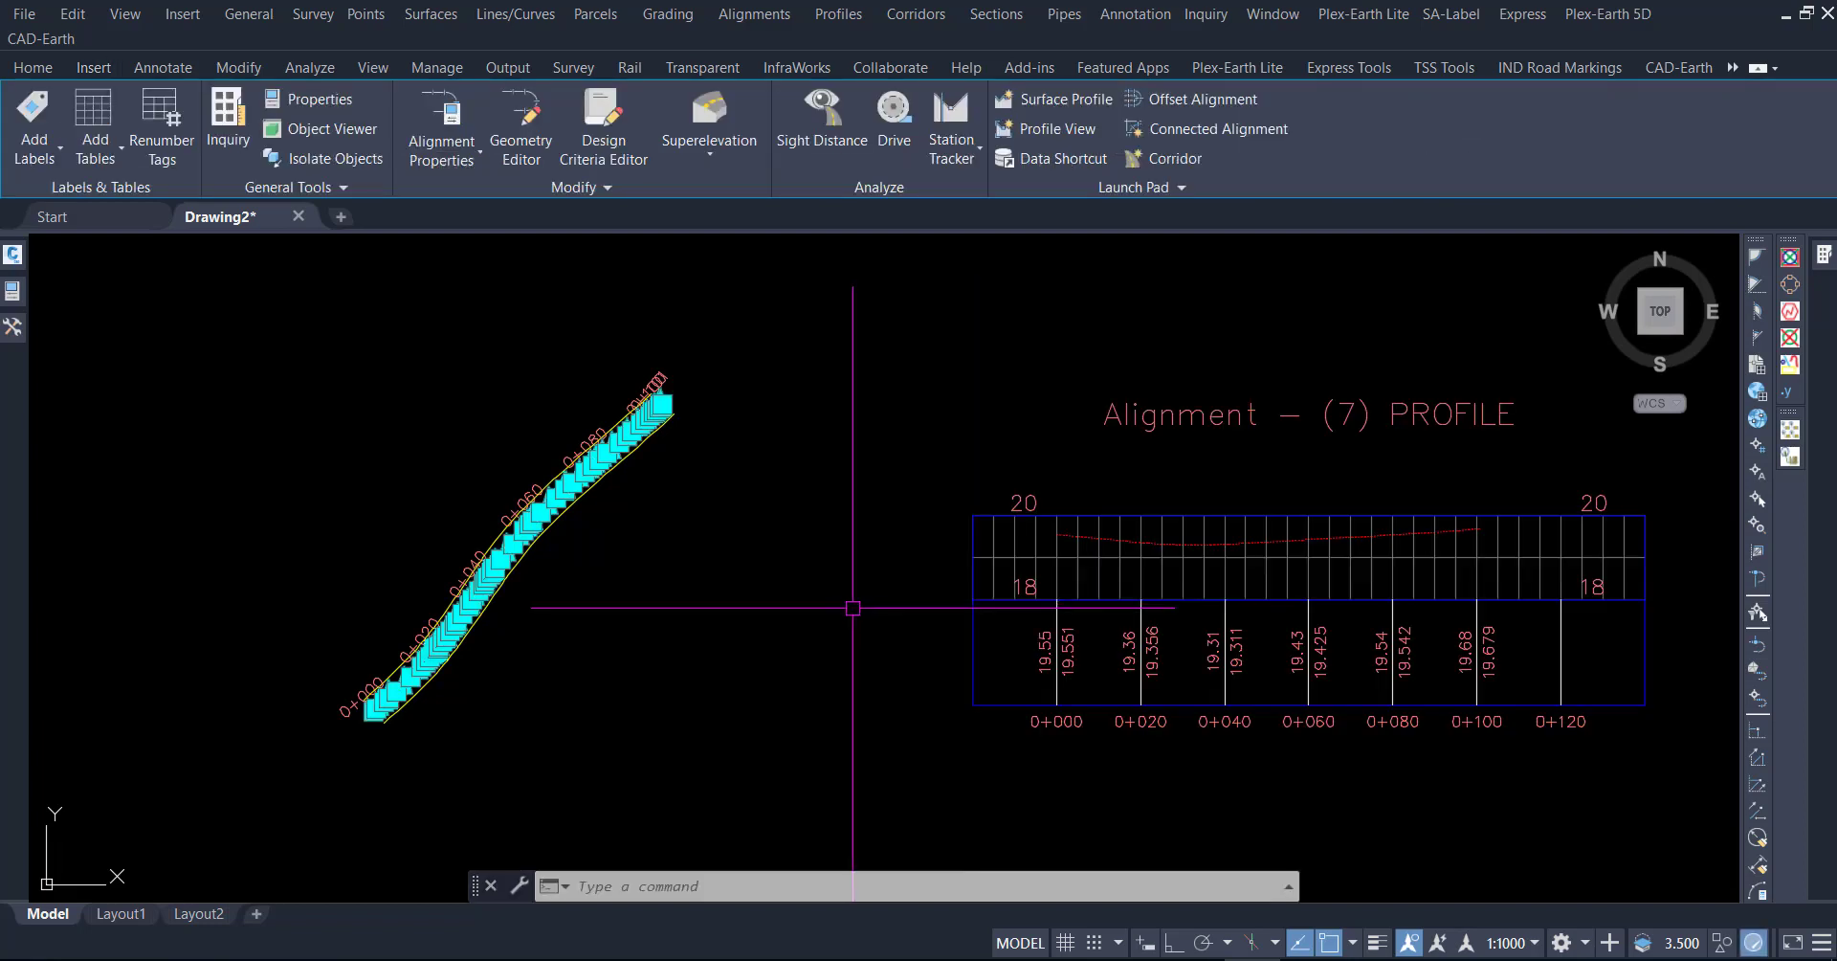
middle_drag(1198, 626, 1046, 607)
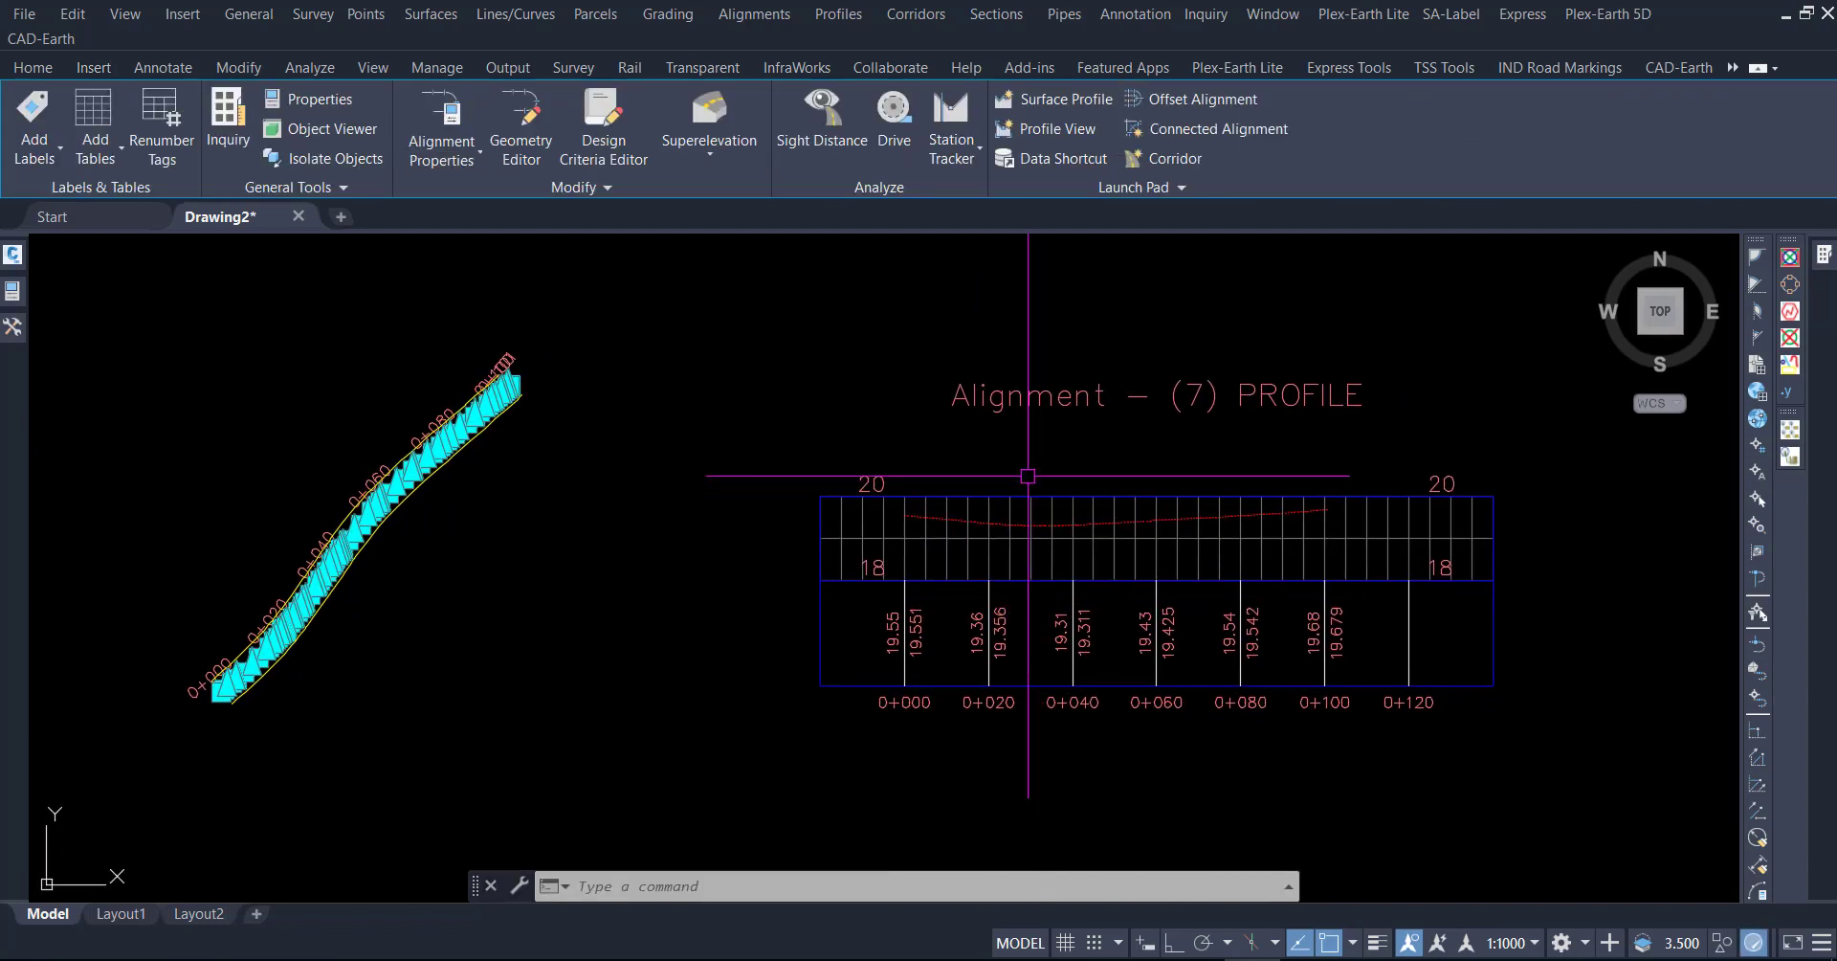
key(Escape)
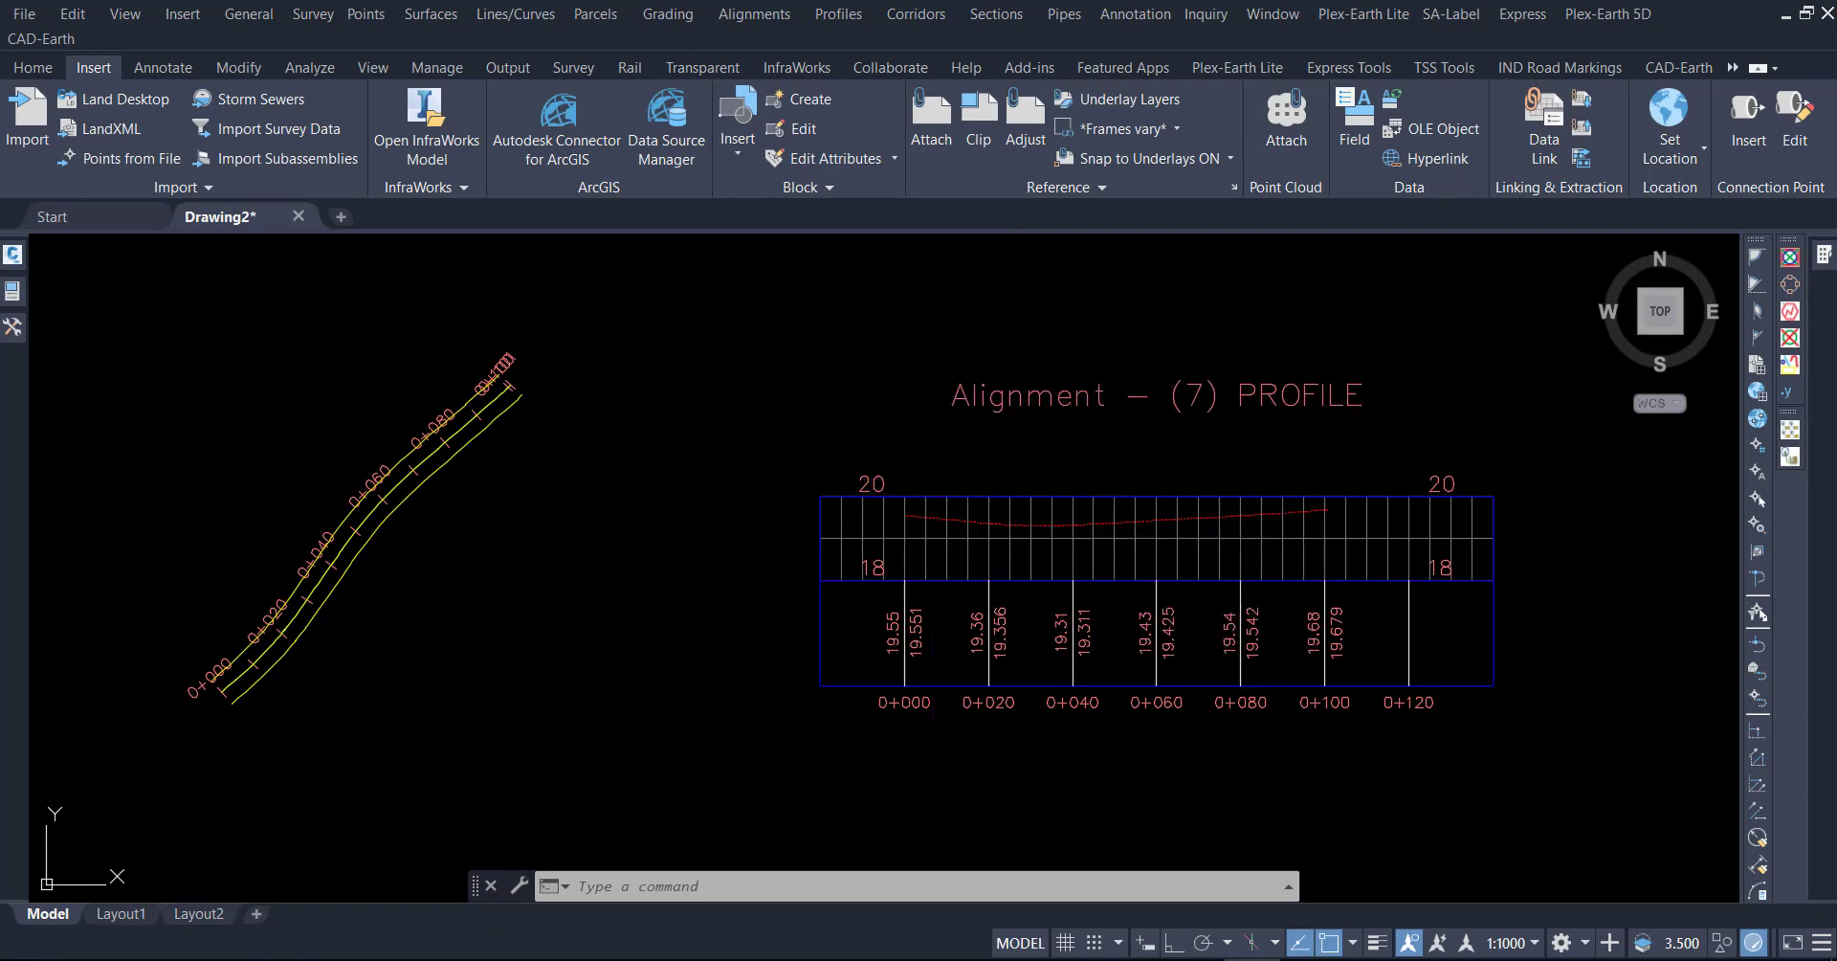
key(ctrl+s)
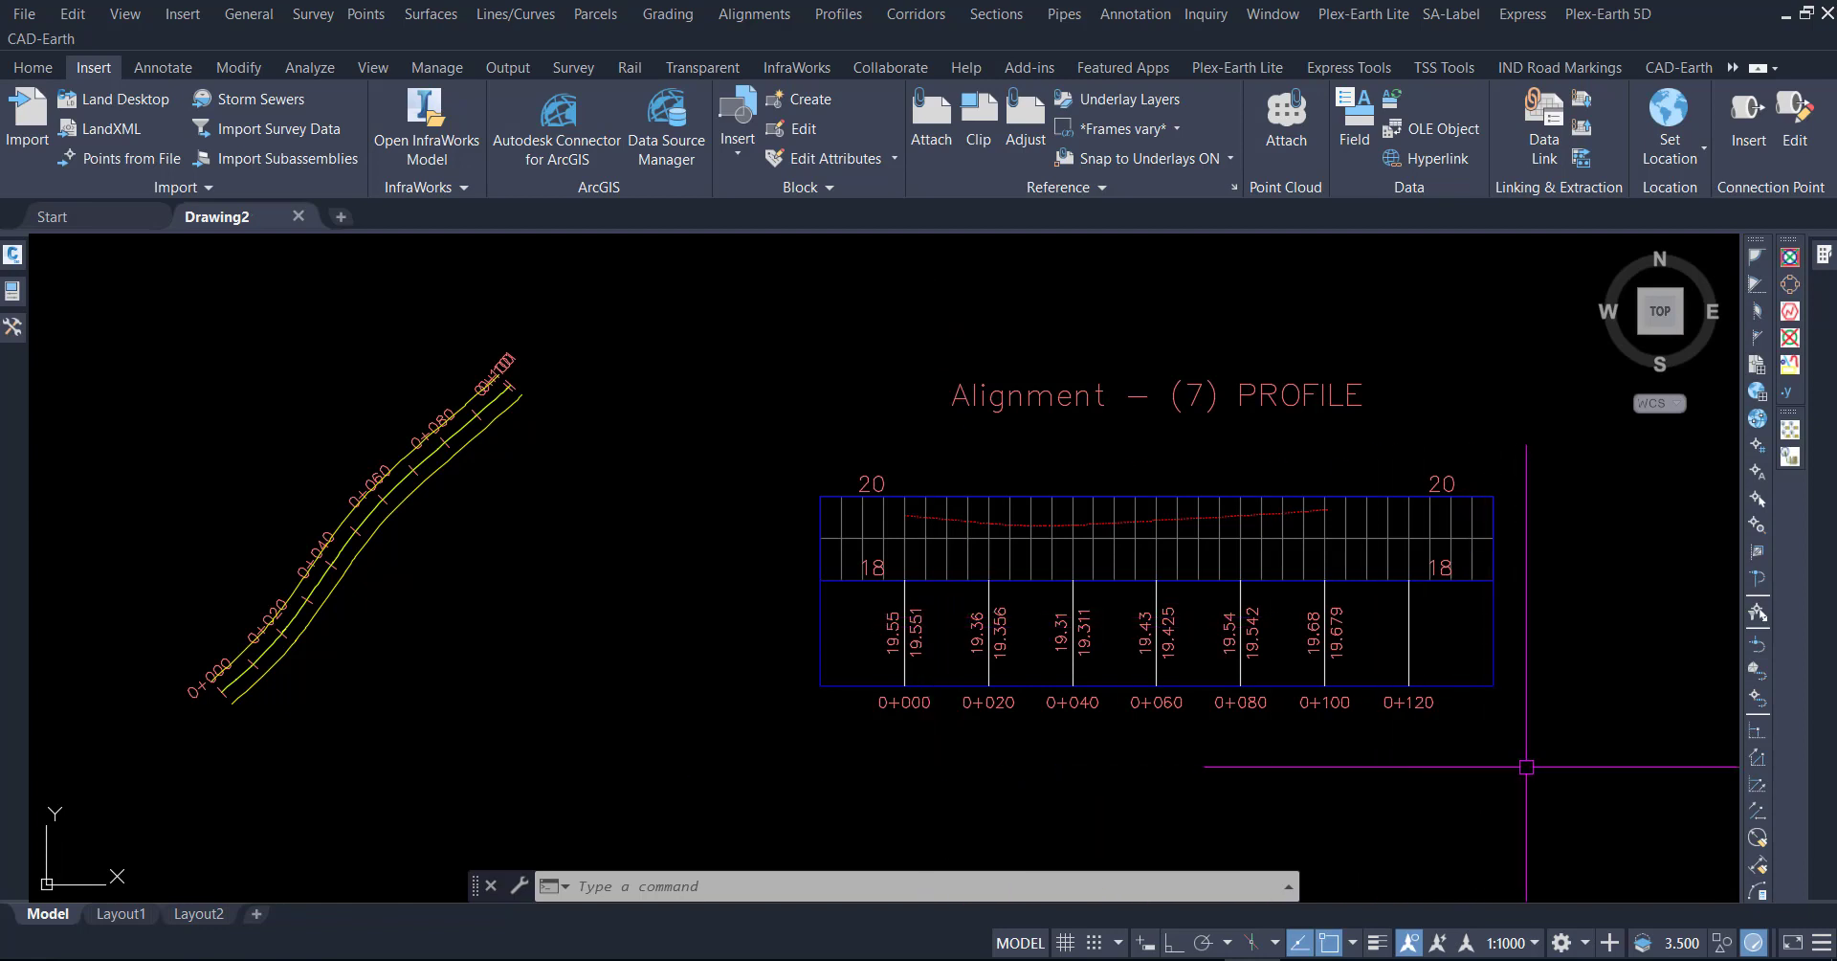
Delete the profile view and the imported alignment, leaving only the original yellow polylines.
click(1526, 766)
click(1286, 409)
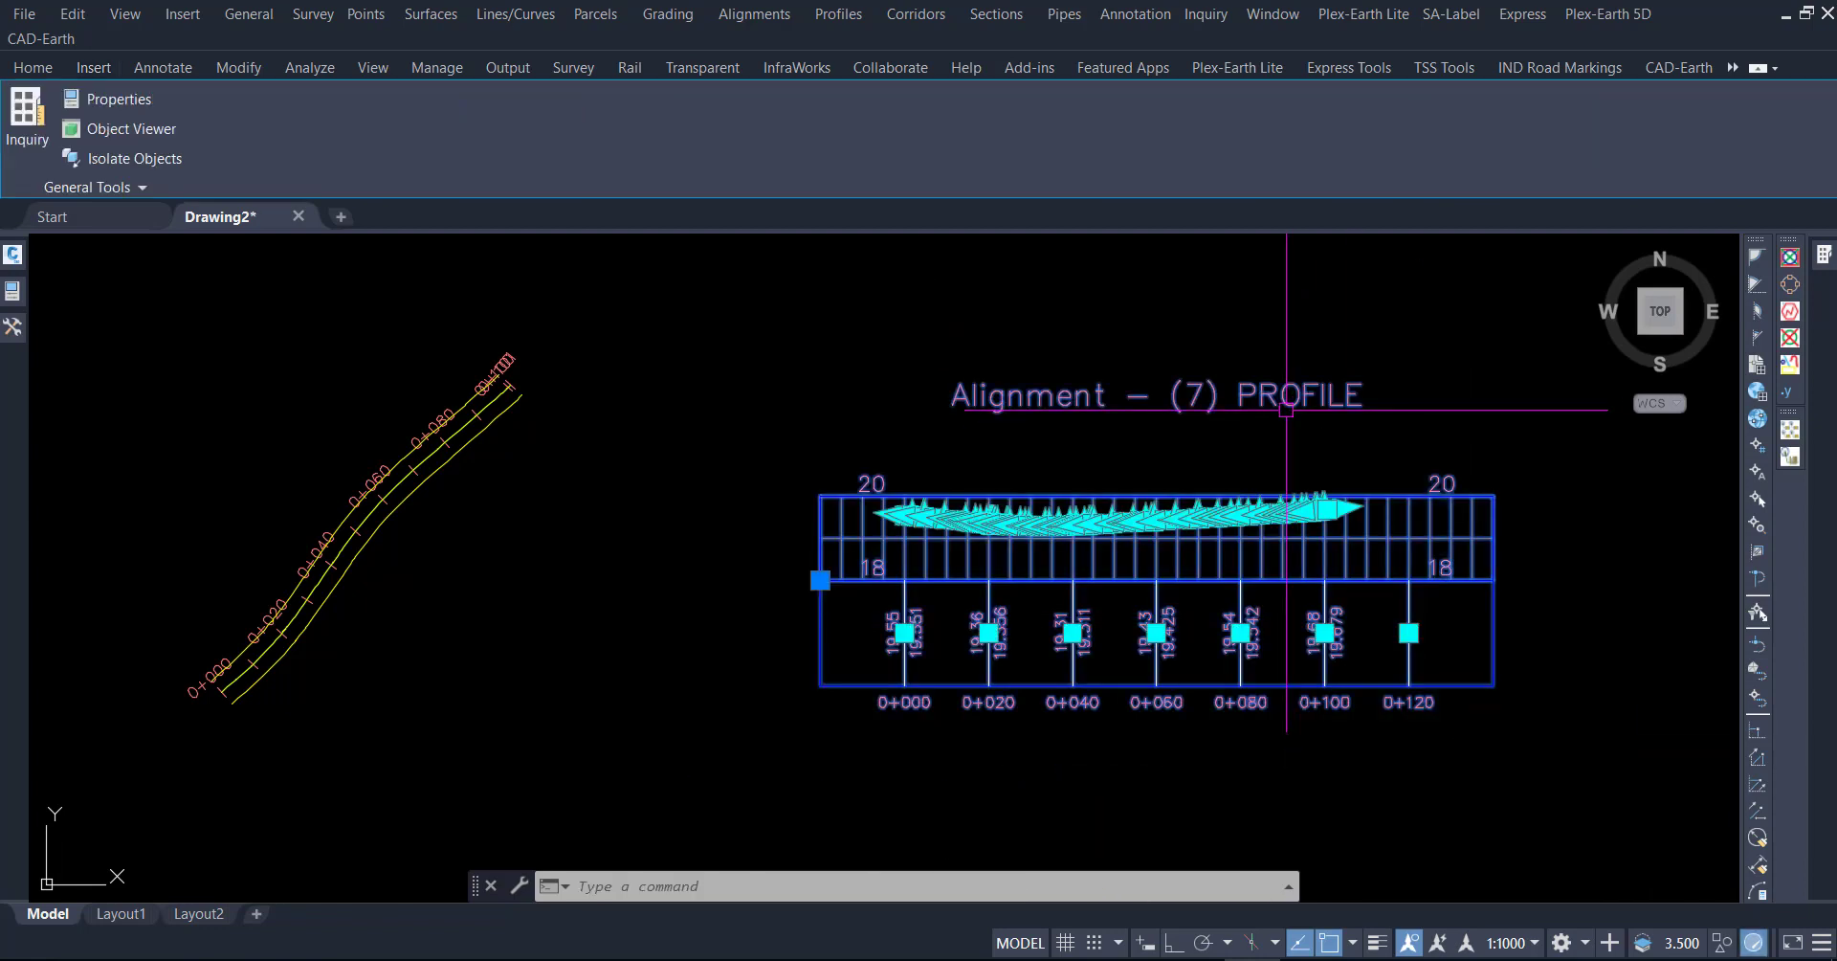
key(Delete)
click(494, 399)
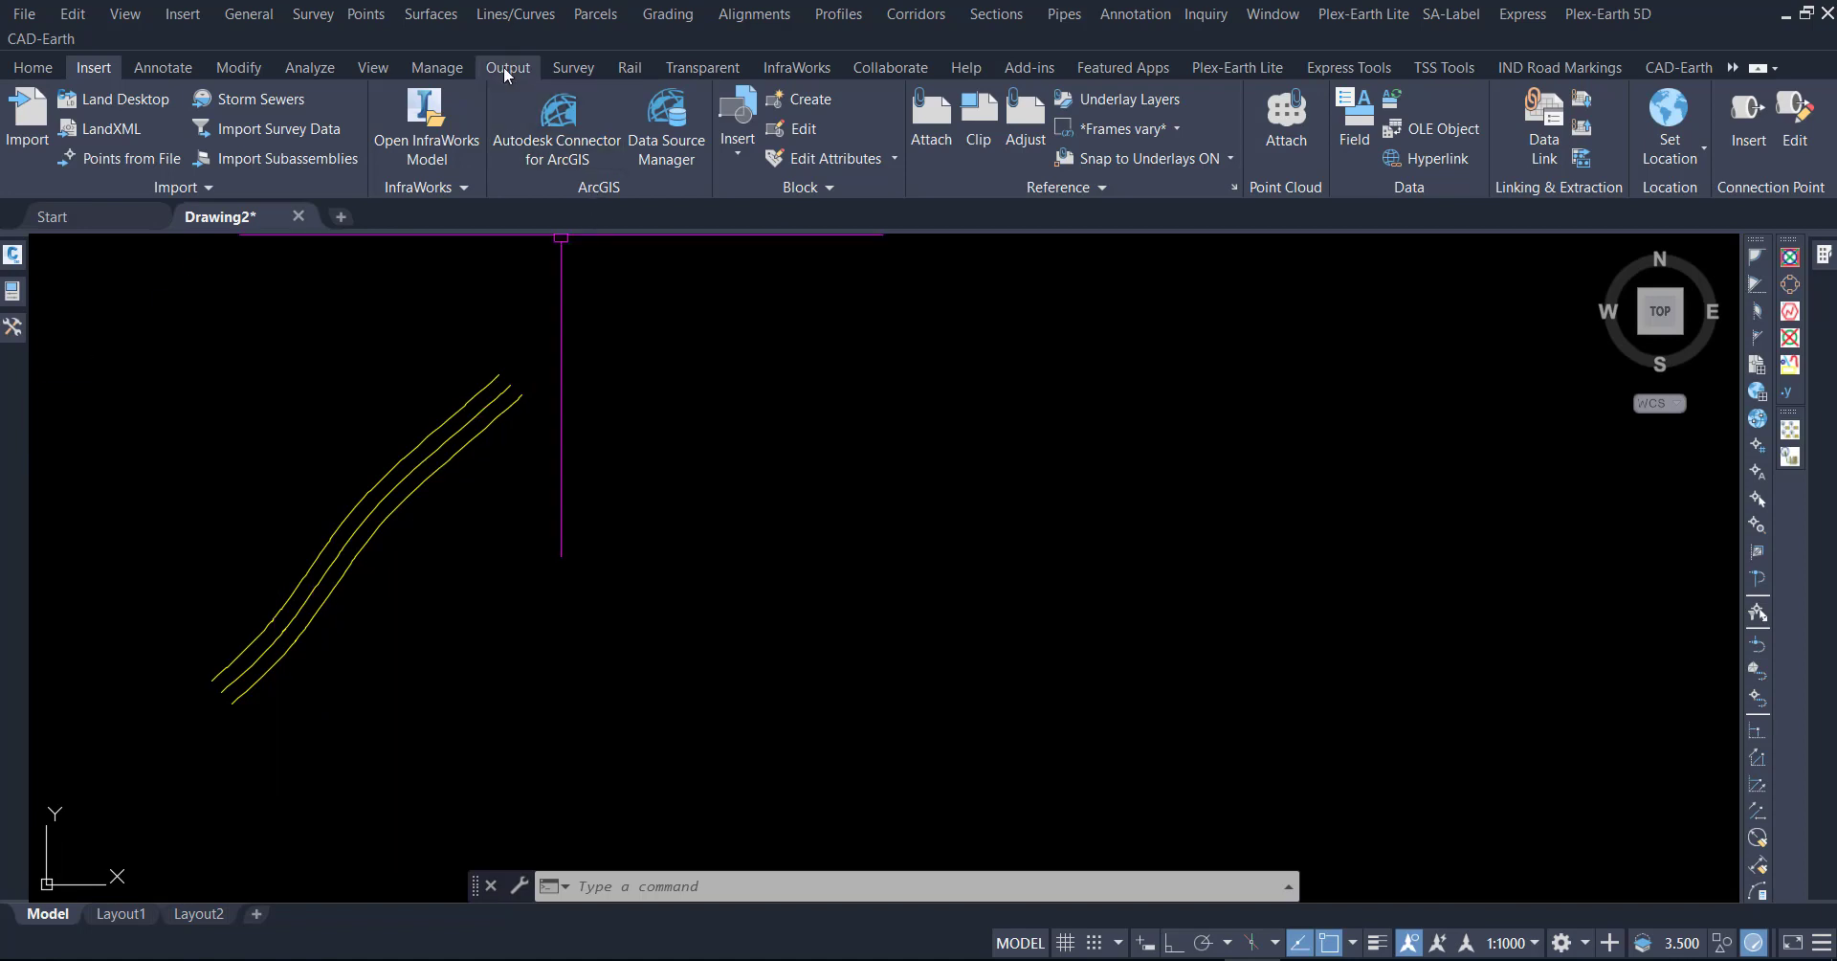
click(1036, 75)
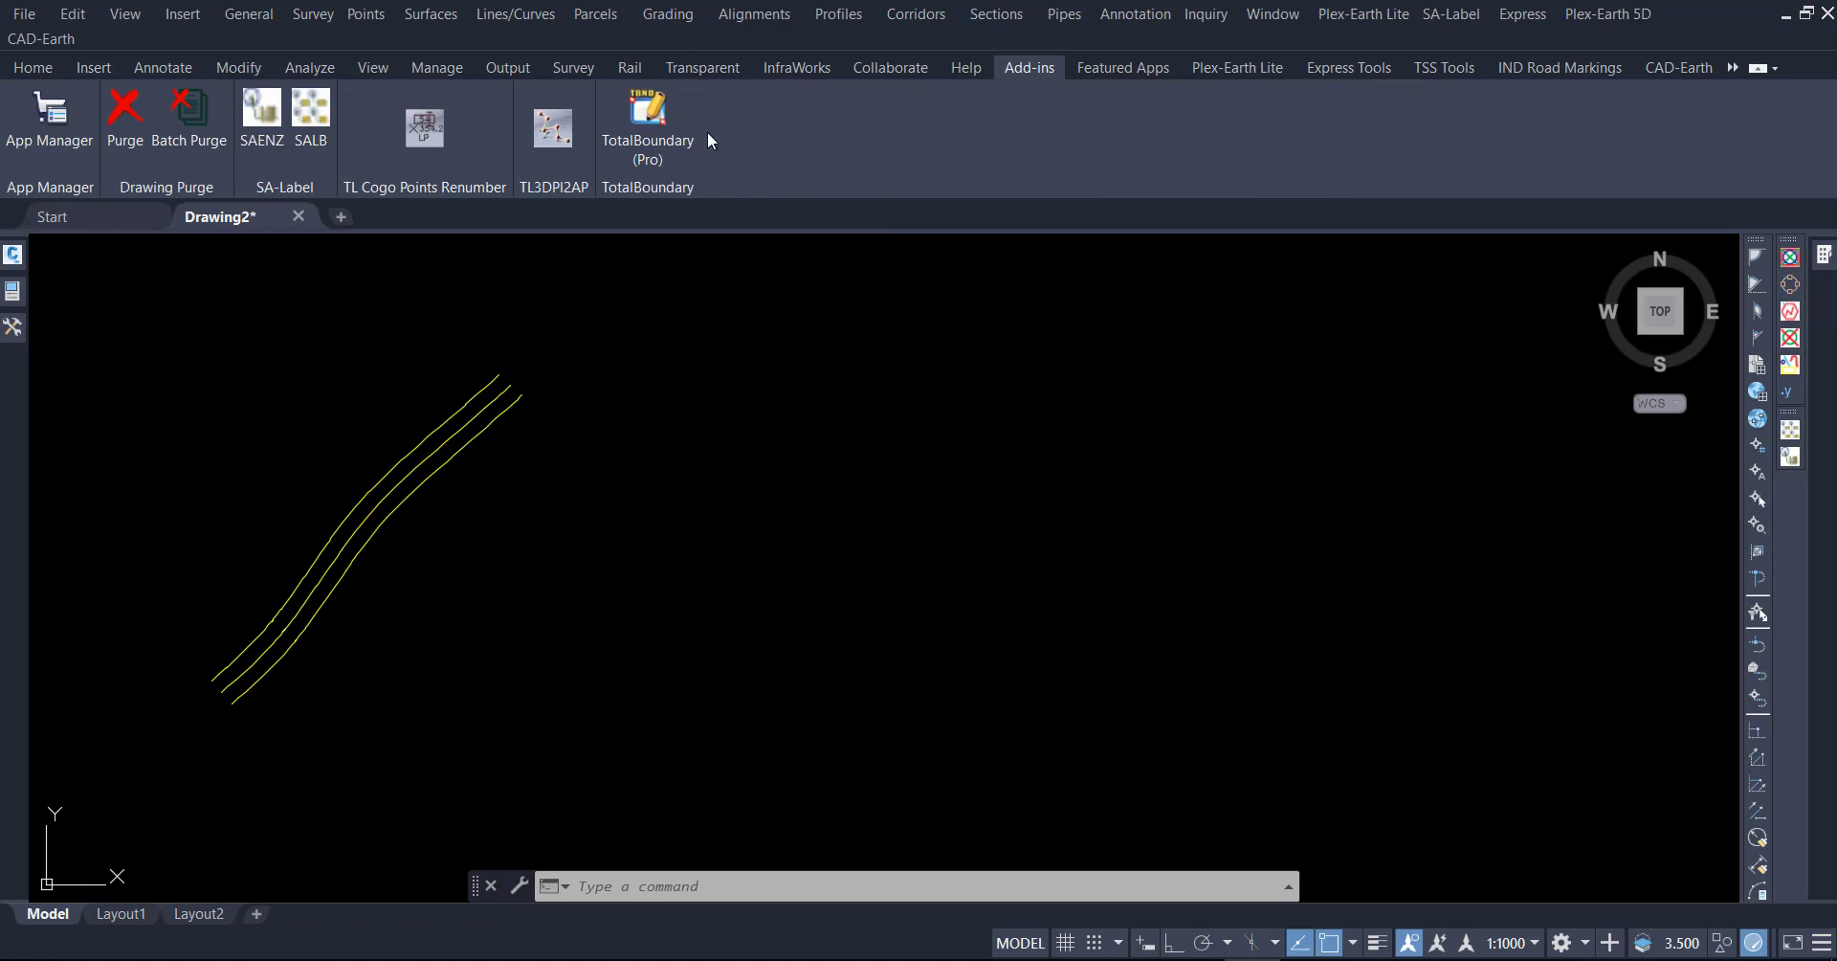
Convert the 3D polyline into an alignment with the TL3DPI2AP add-in.
click(552, 134)
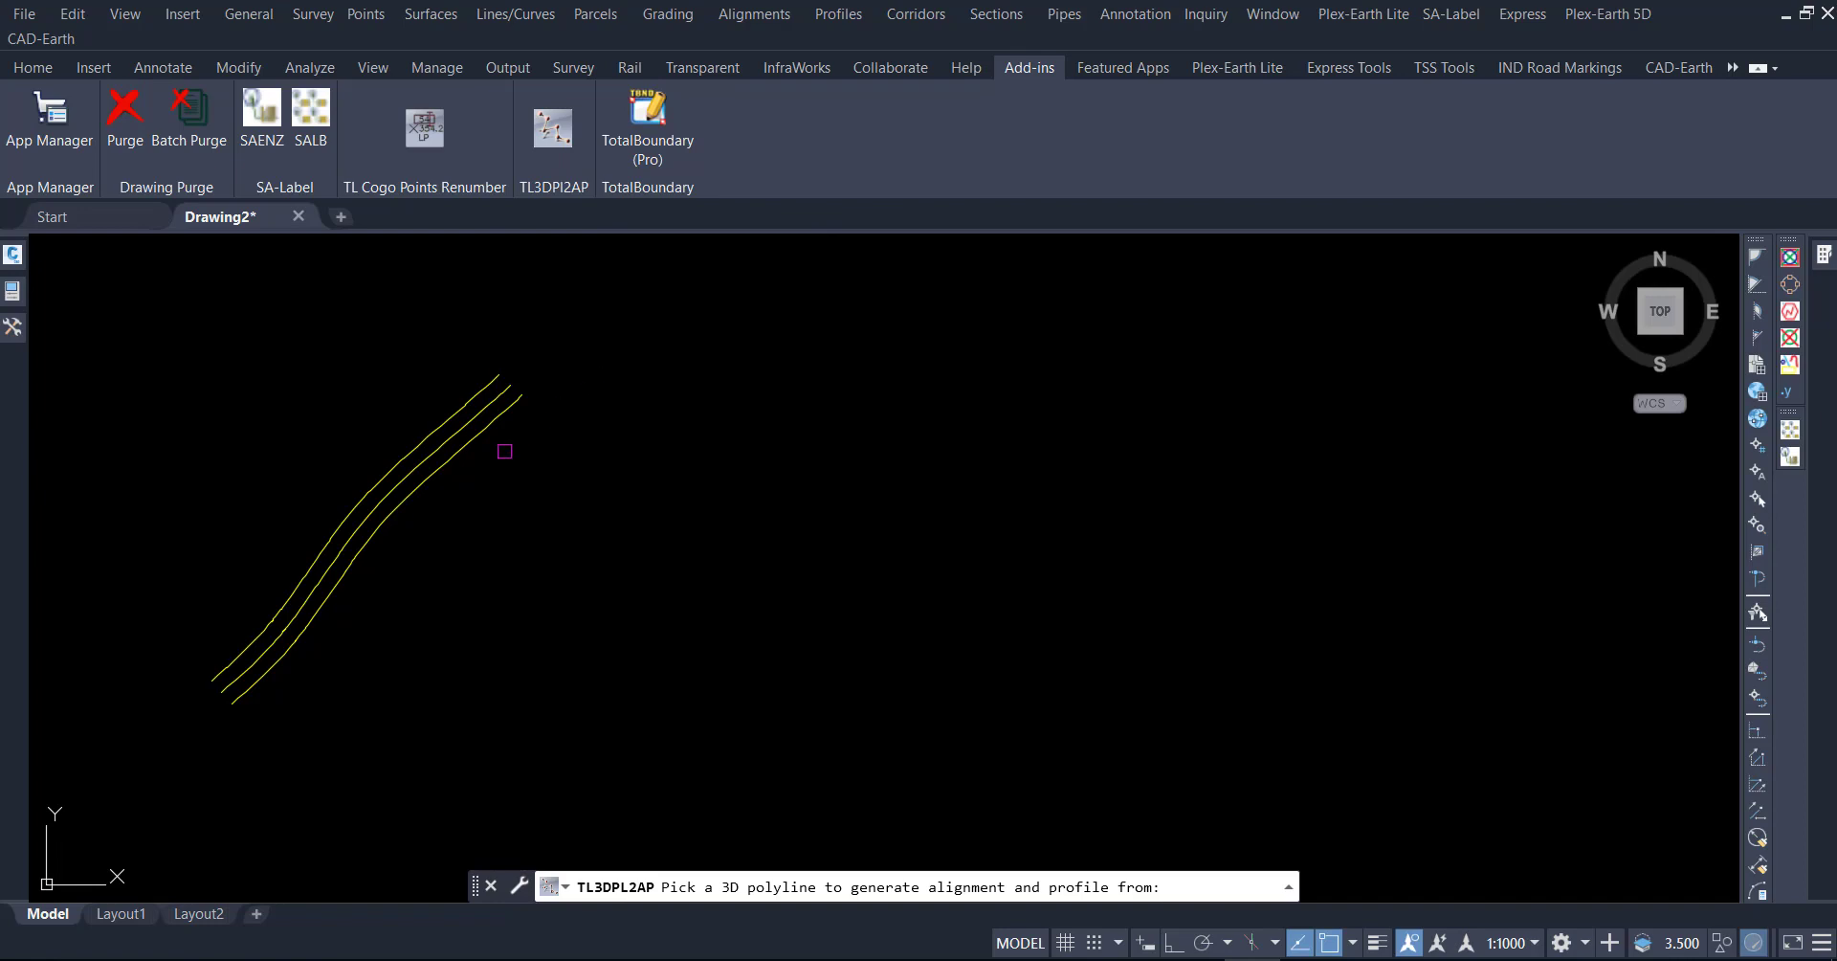
click(398, 483)
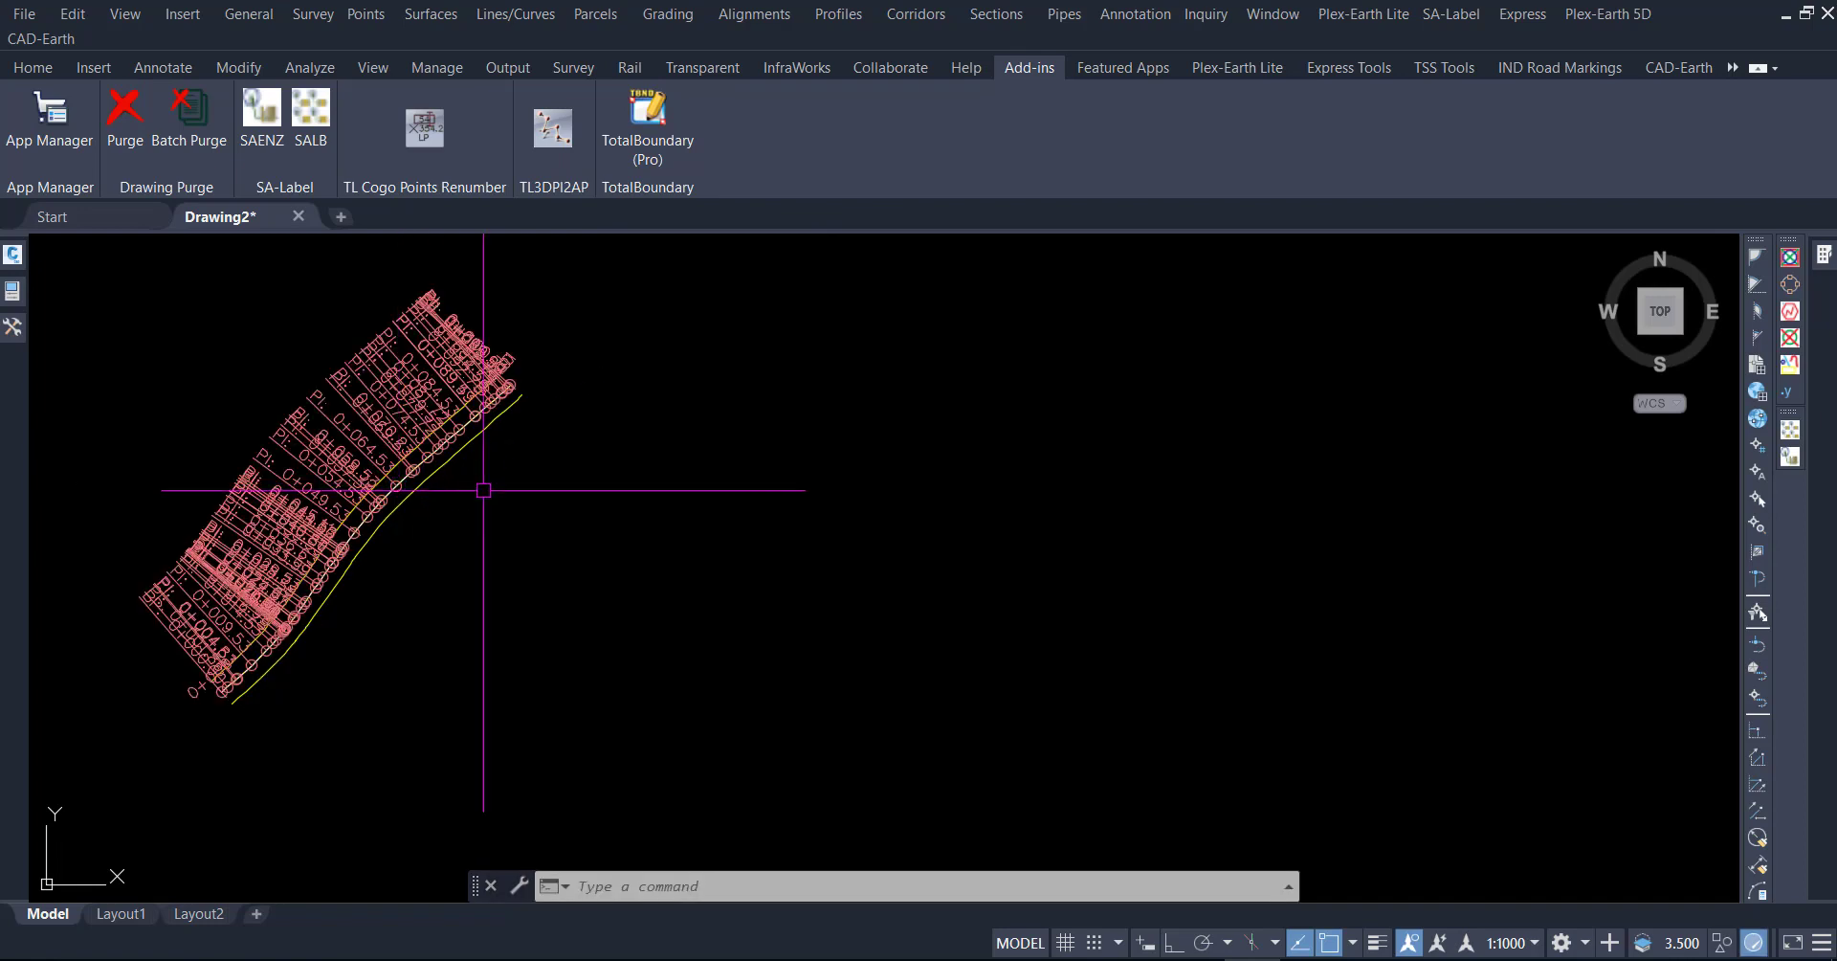
scroll(402, 488, up, 5)
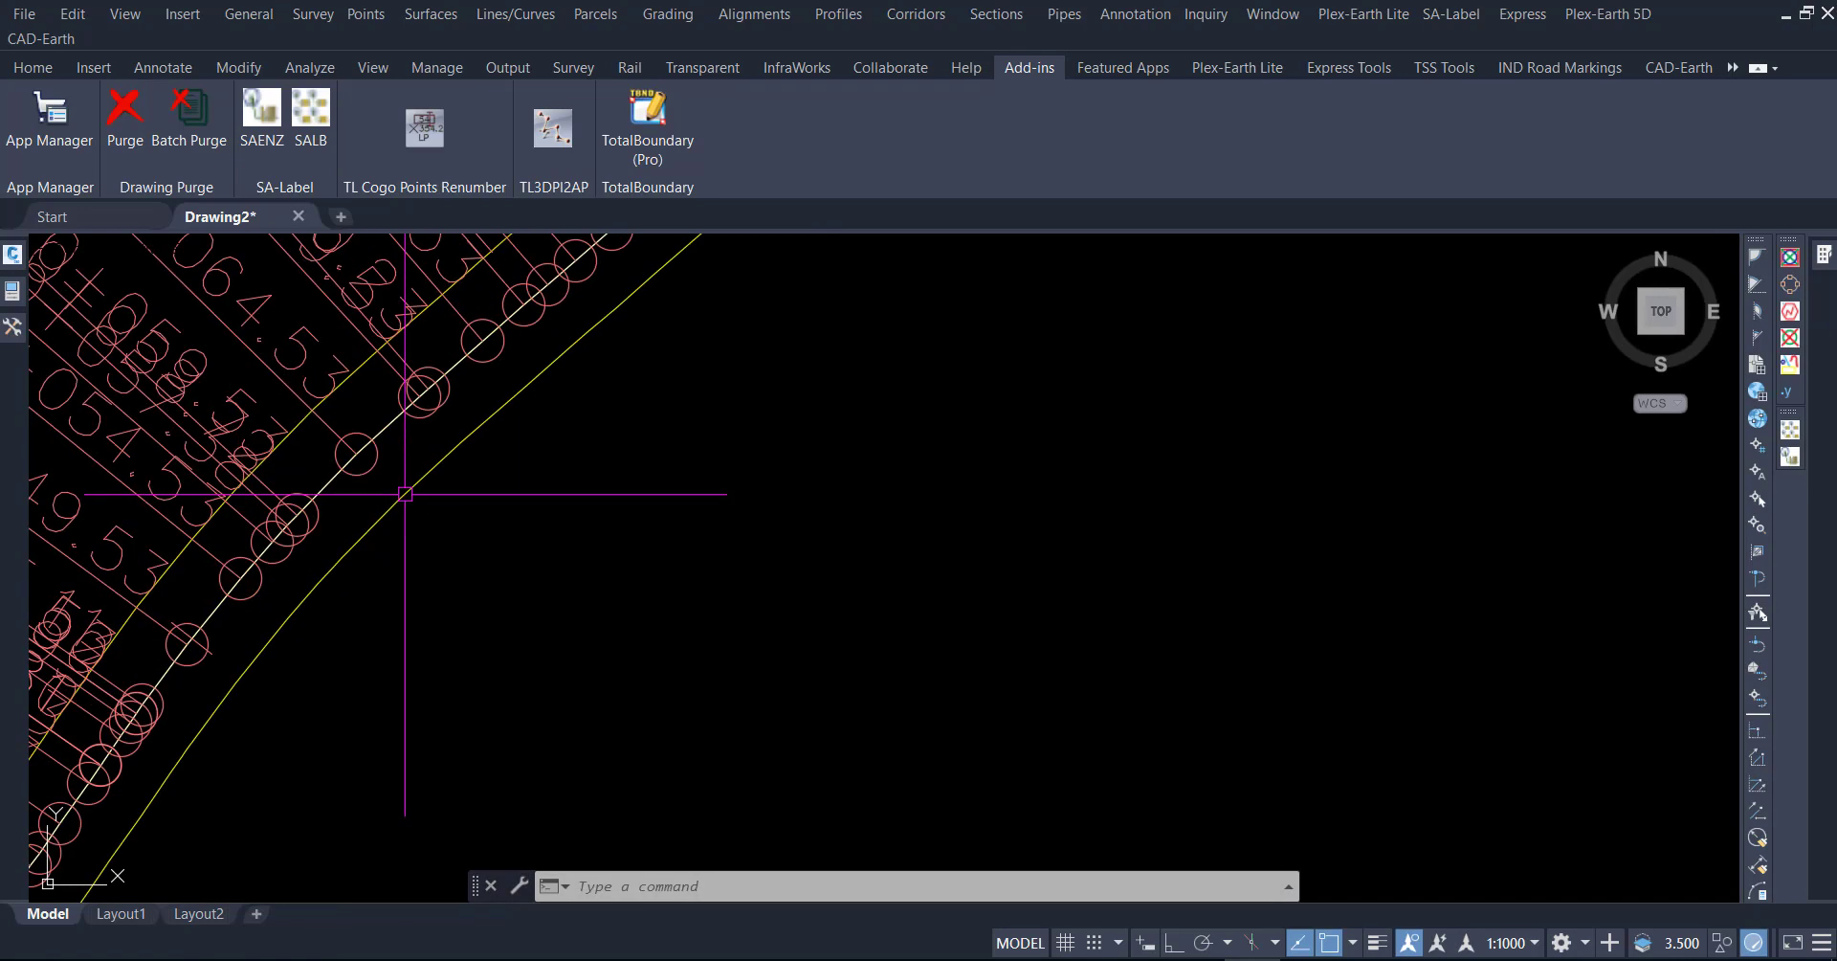
Create a _TL3DPI2AP PROFILE view beside the new alignment and delete its PI labels.
click(386, 429)
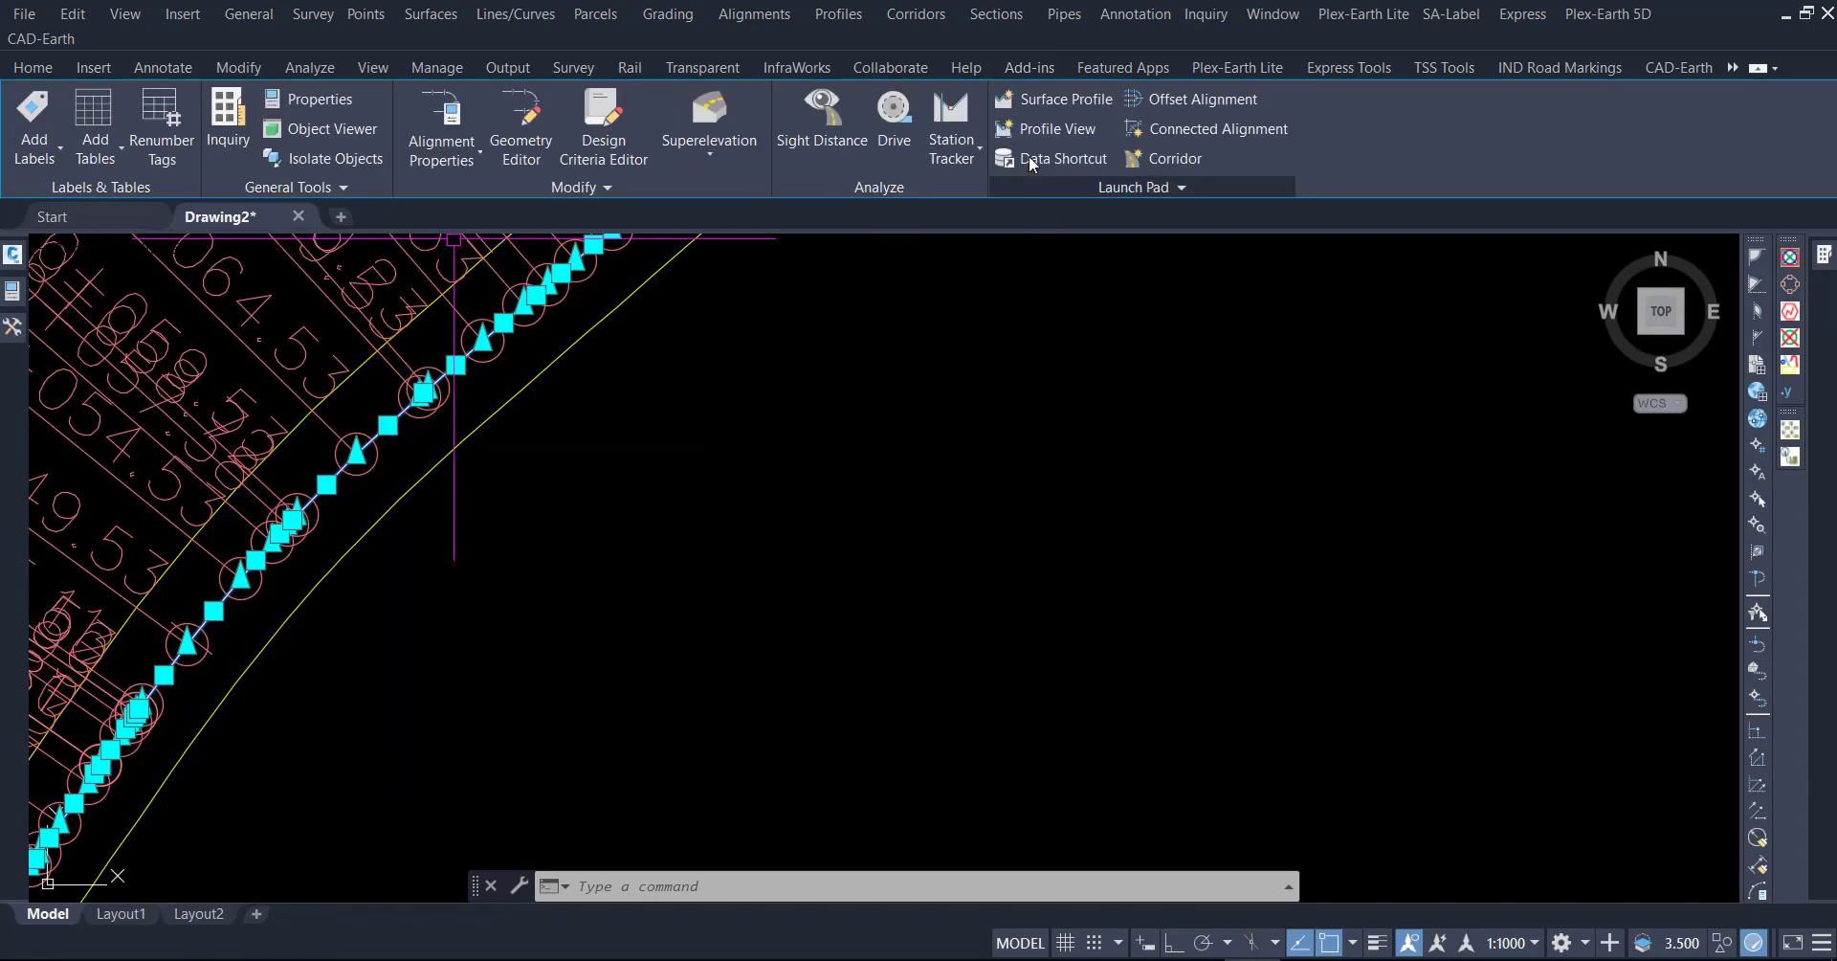
click(1030, 131)
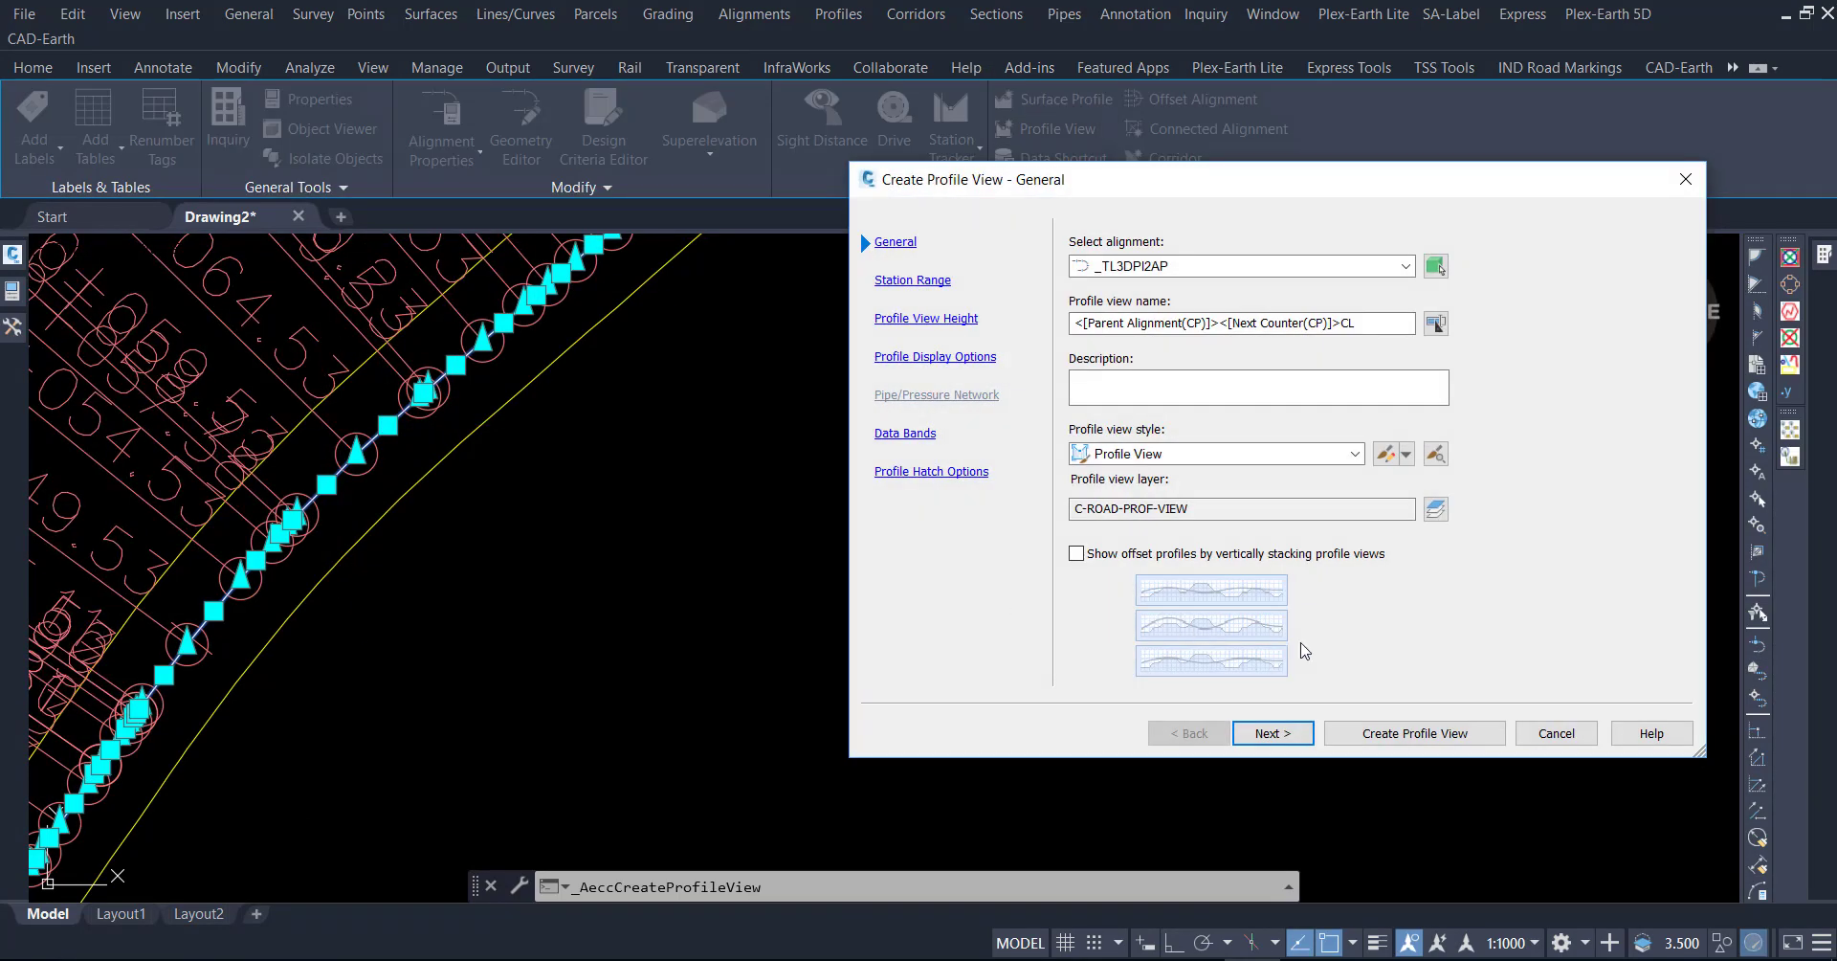
click(1397, 733)
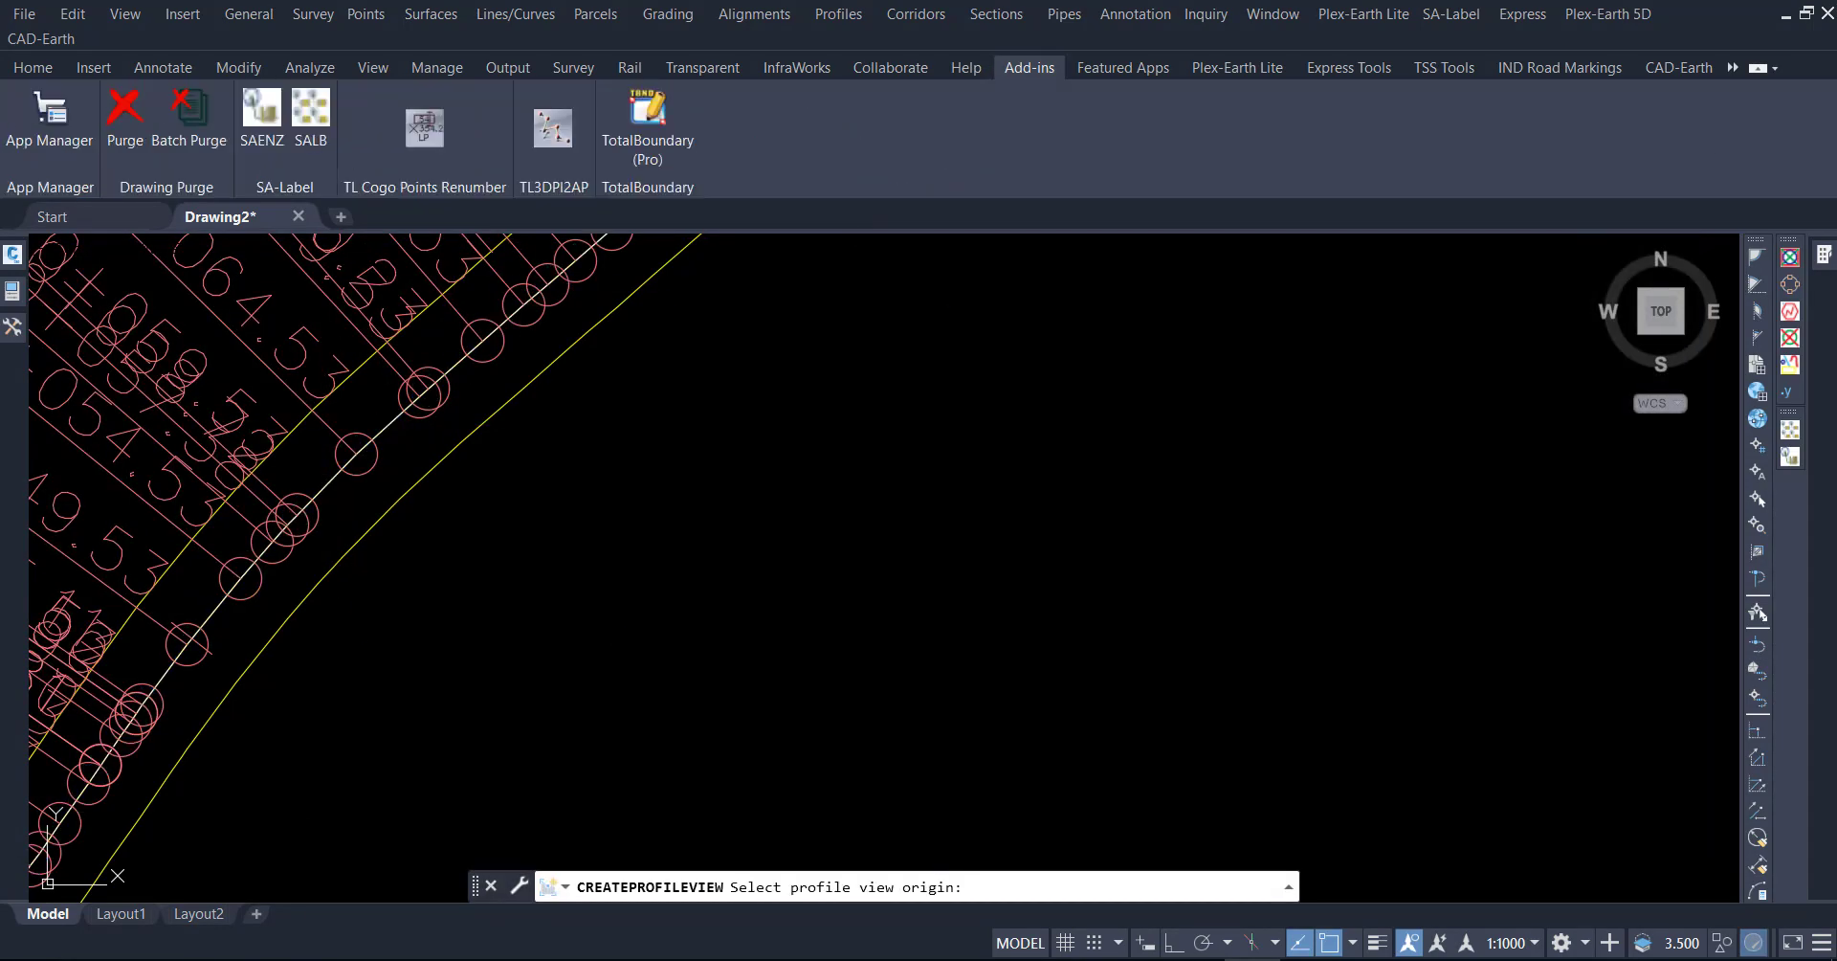
click(951, 595)
scroll(951, 594, down, 5)
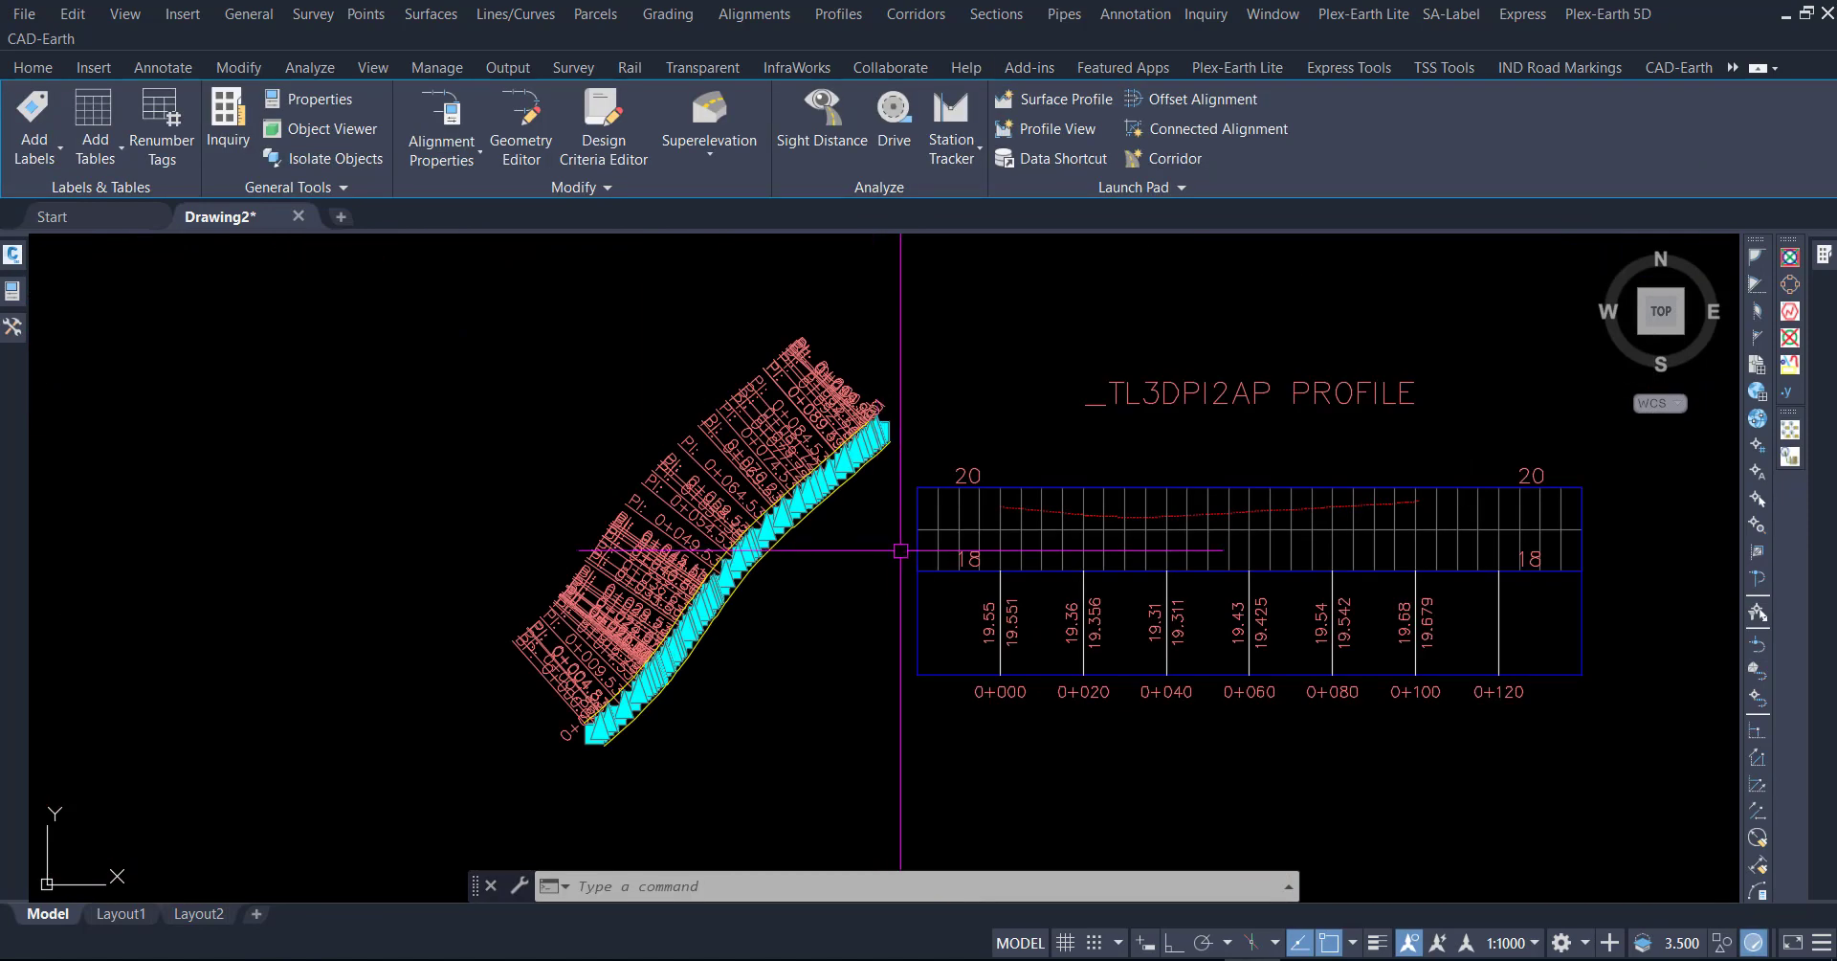
click(785, 418)
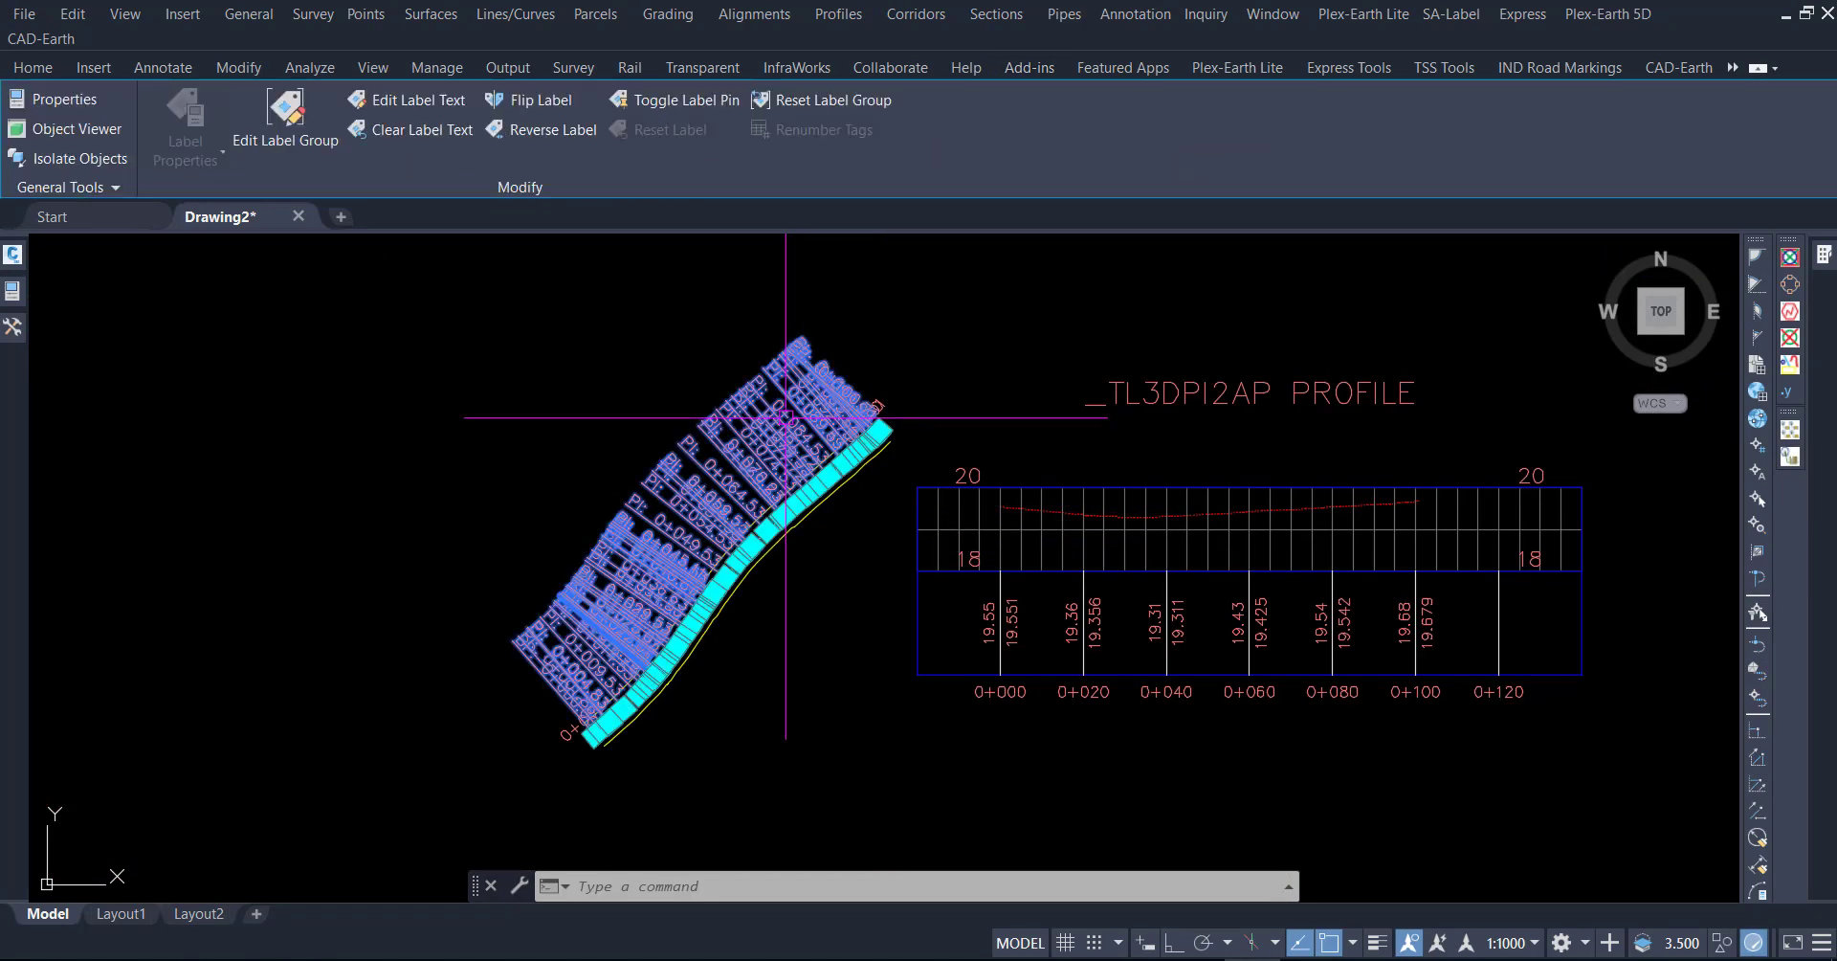
key(Delete)
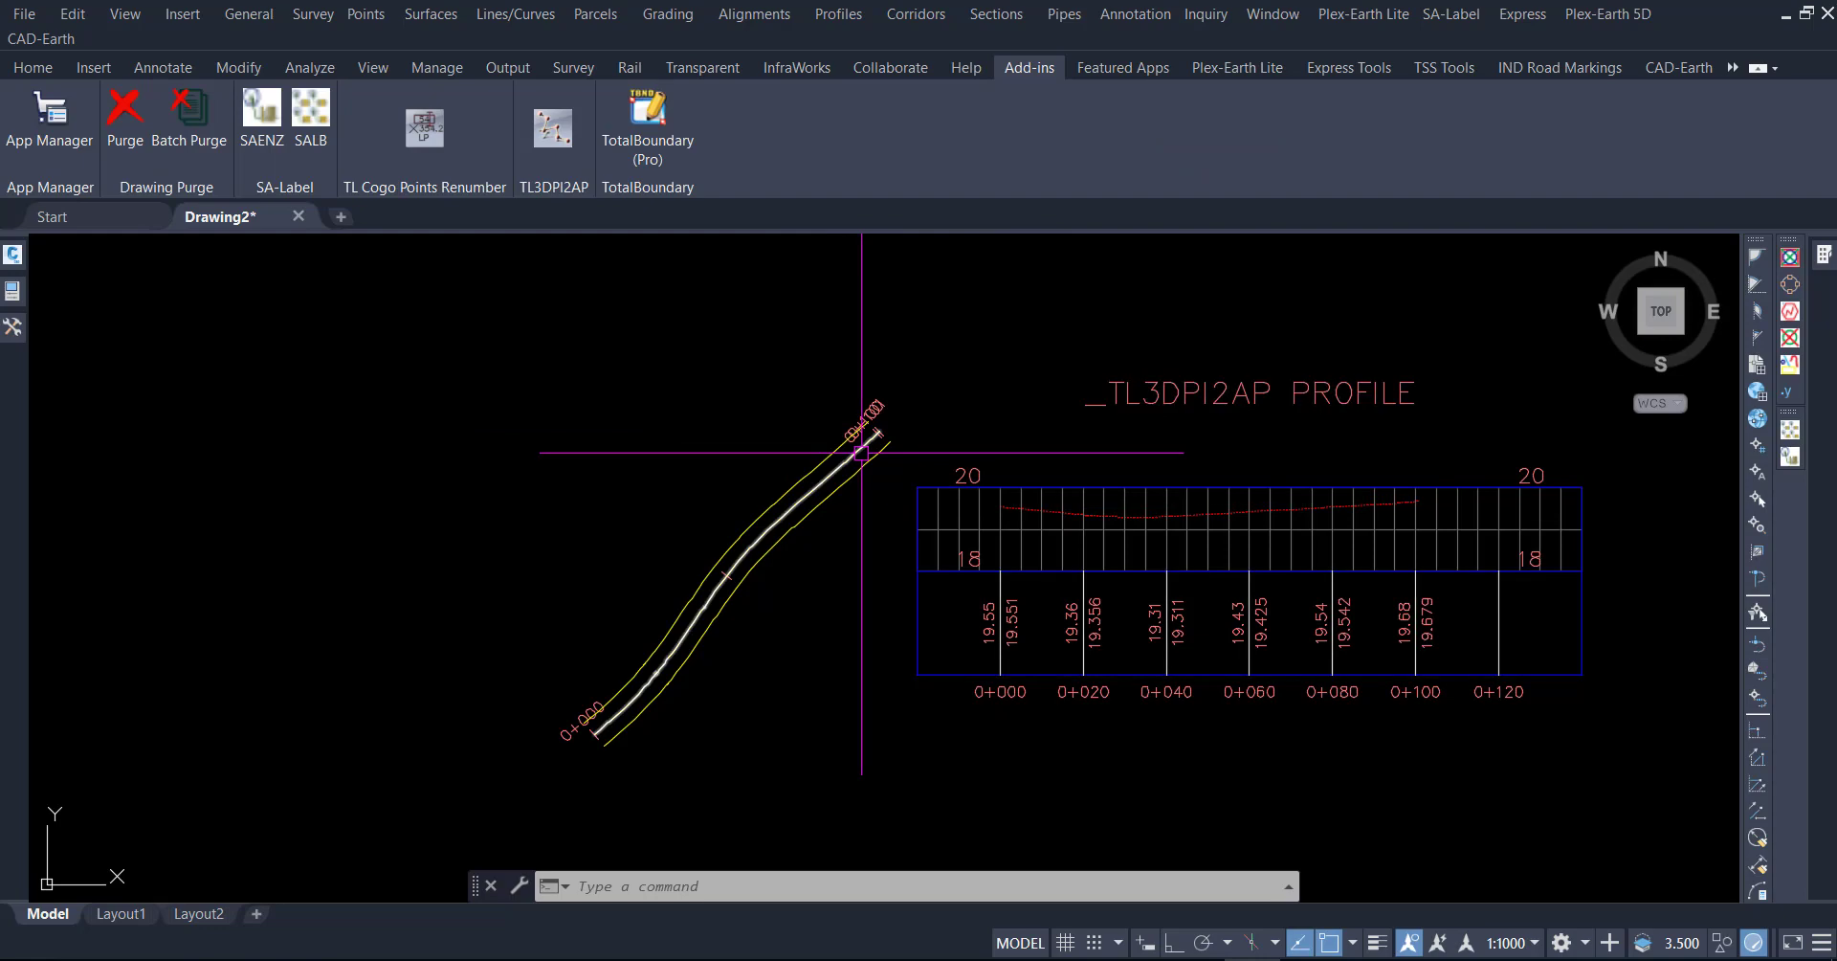
click(1056, 488)
Give the _TL3DPI2AP profile view a user-specified elevation range, minimum 17 and maximum 22.
right_click(1055, 488)
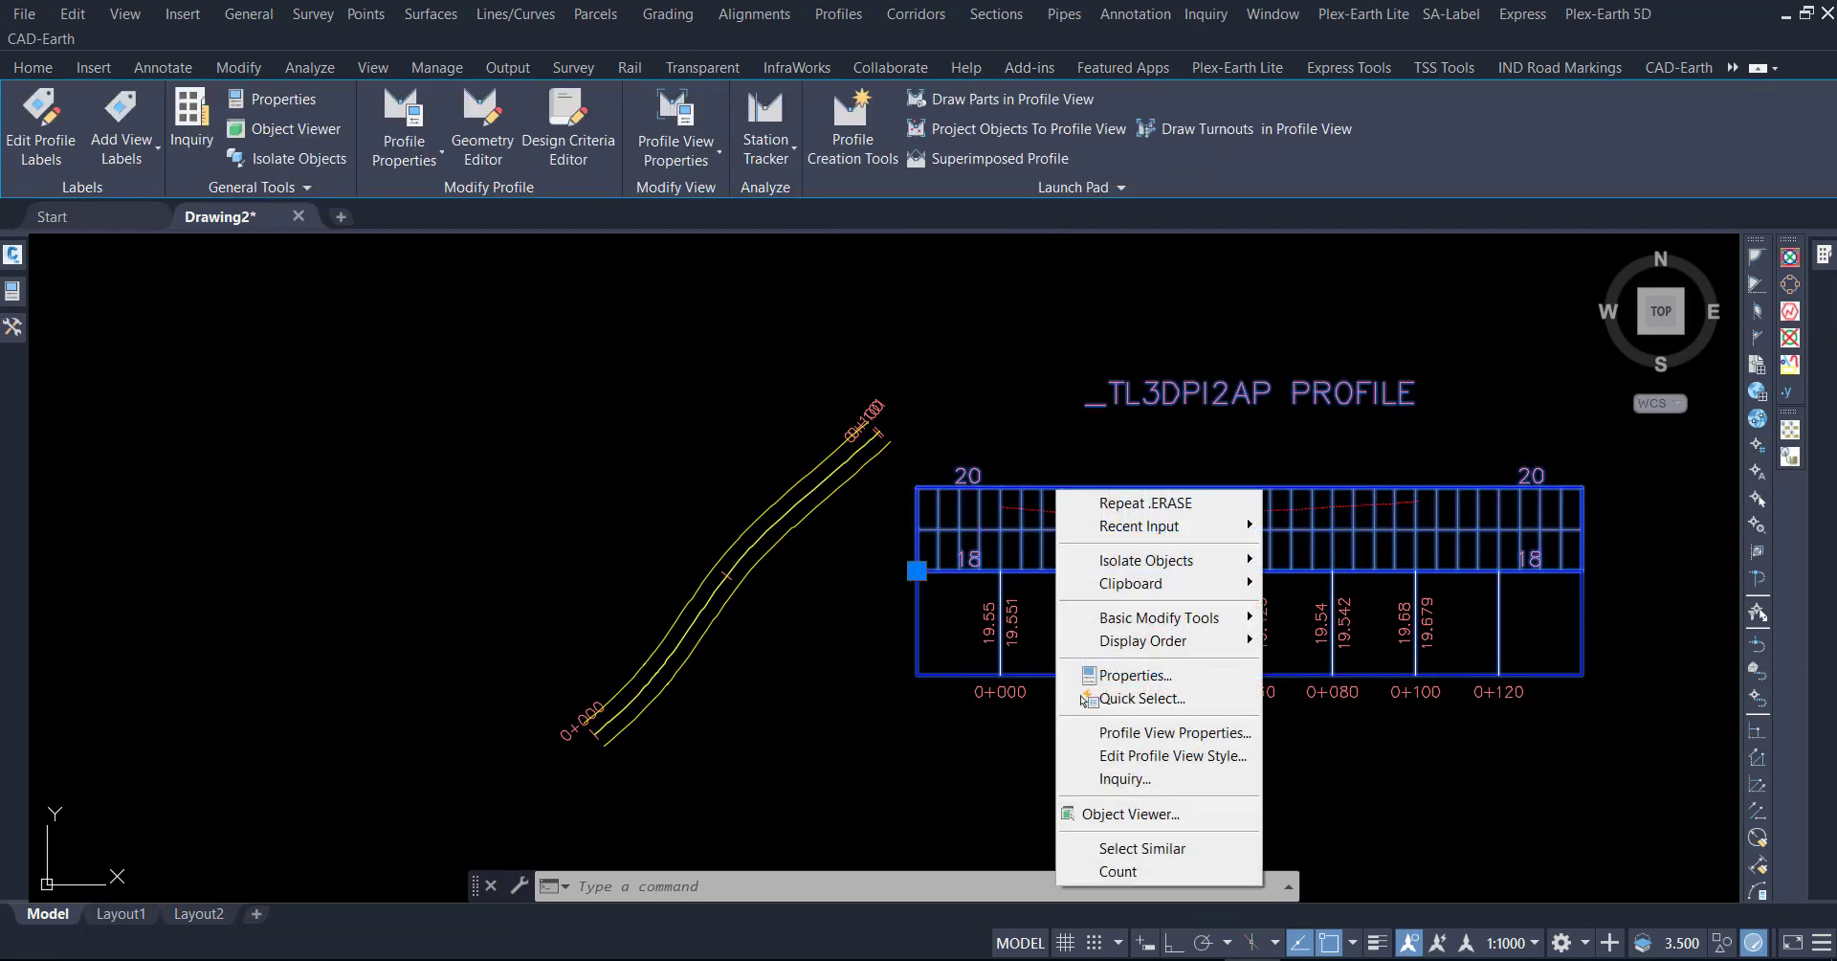
click(1137, 733)
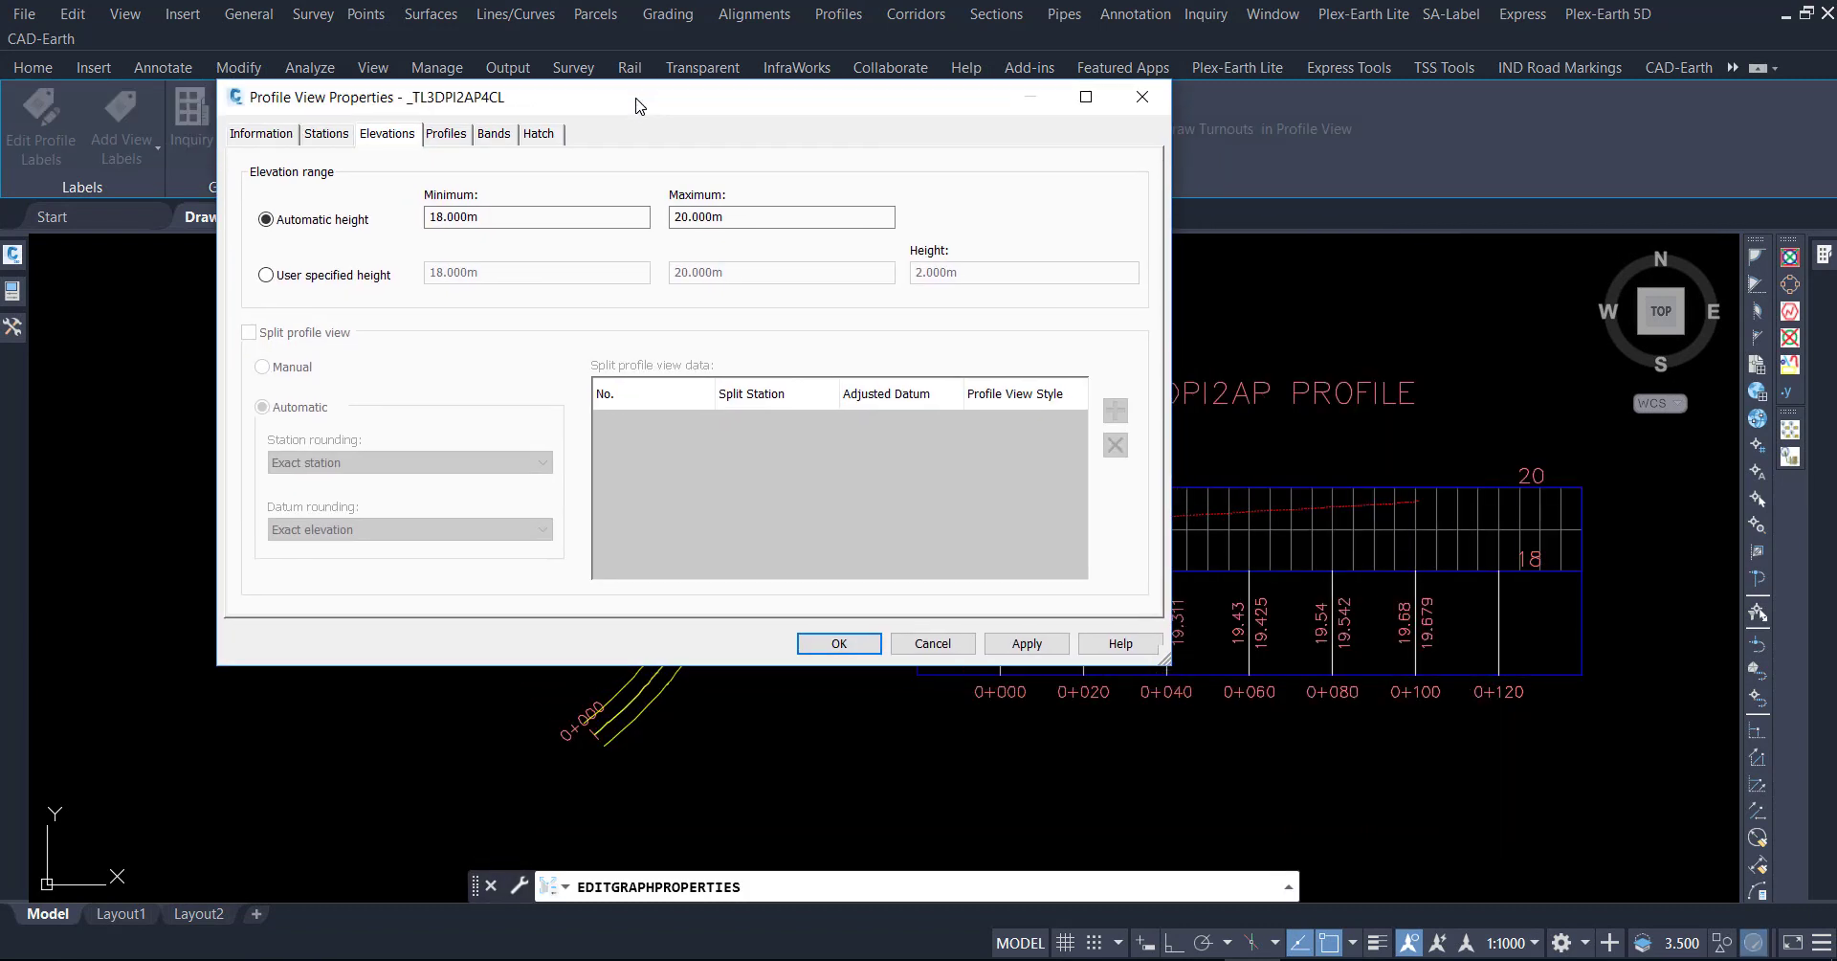
click(356, 276)
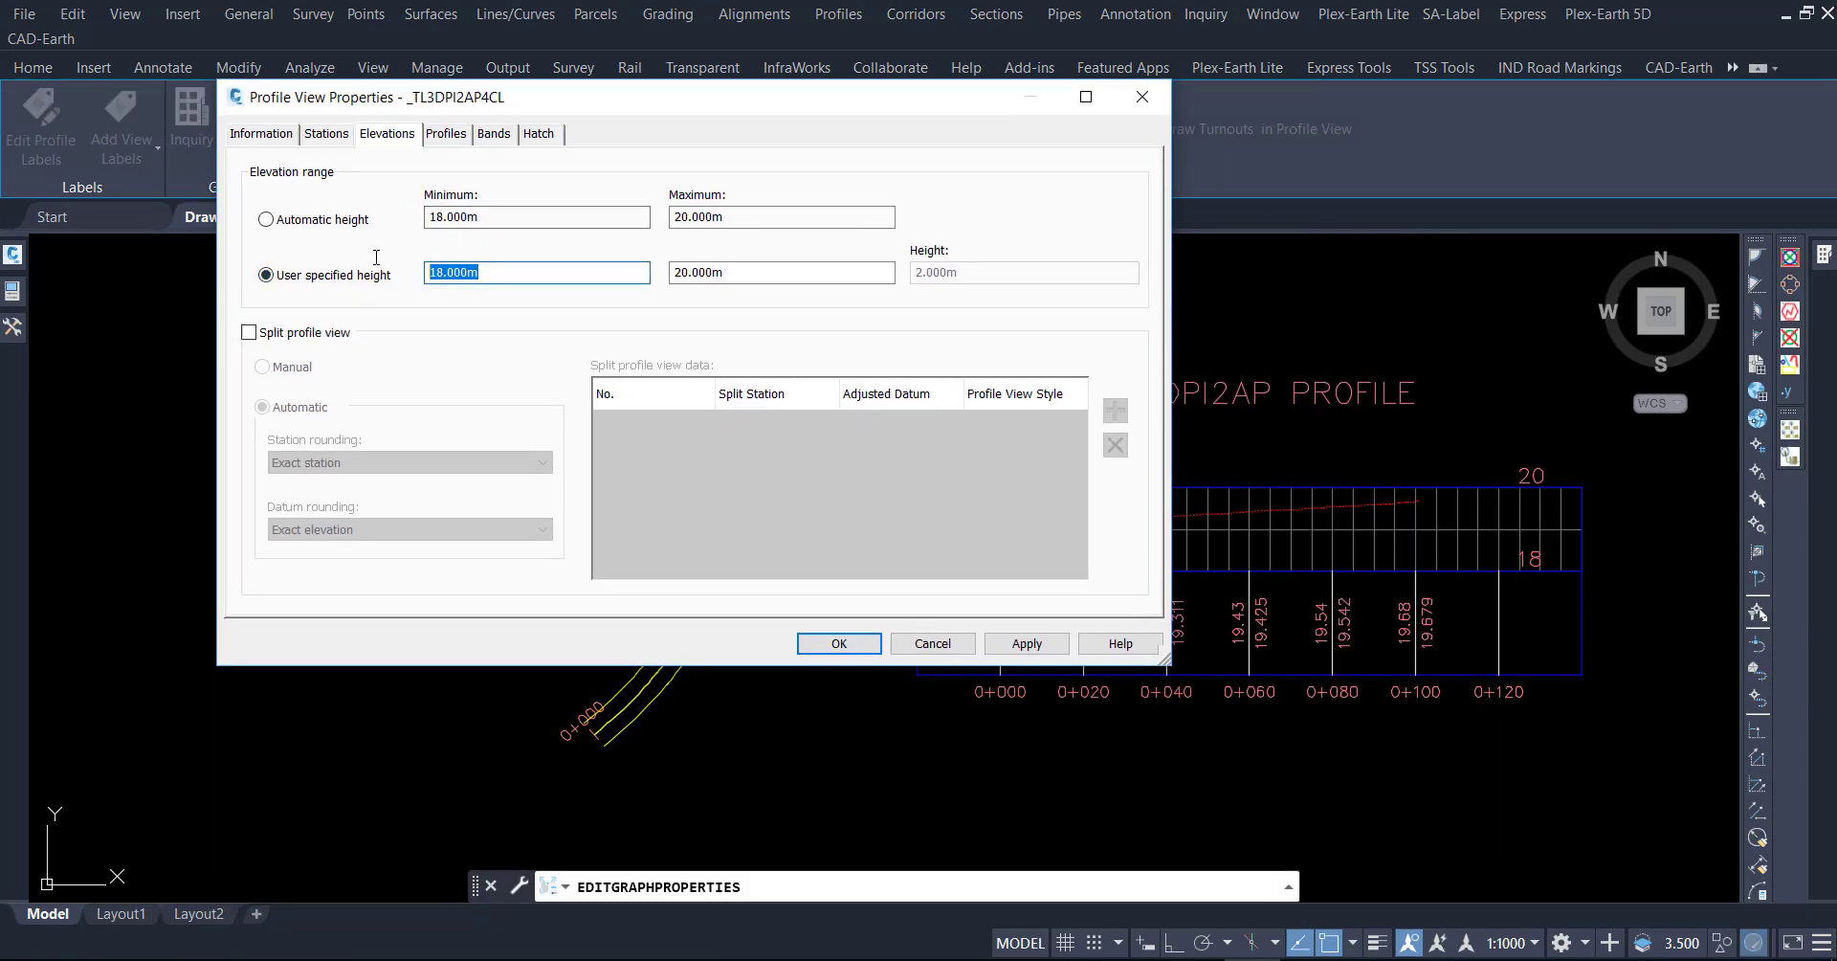
text(17)
drag(1176, 243, 797, 243)
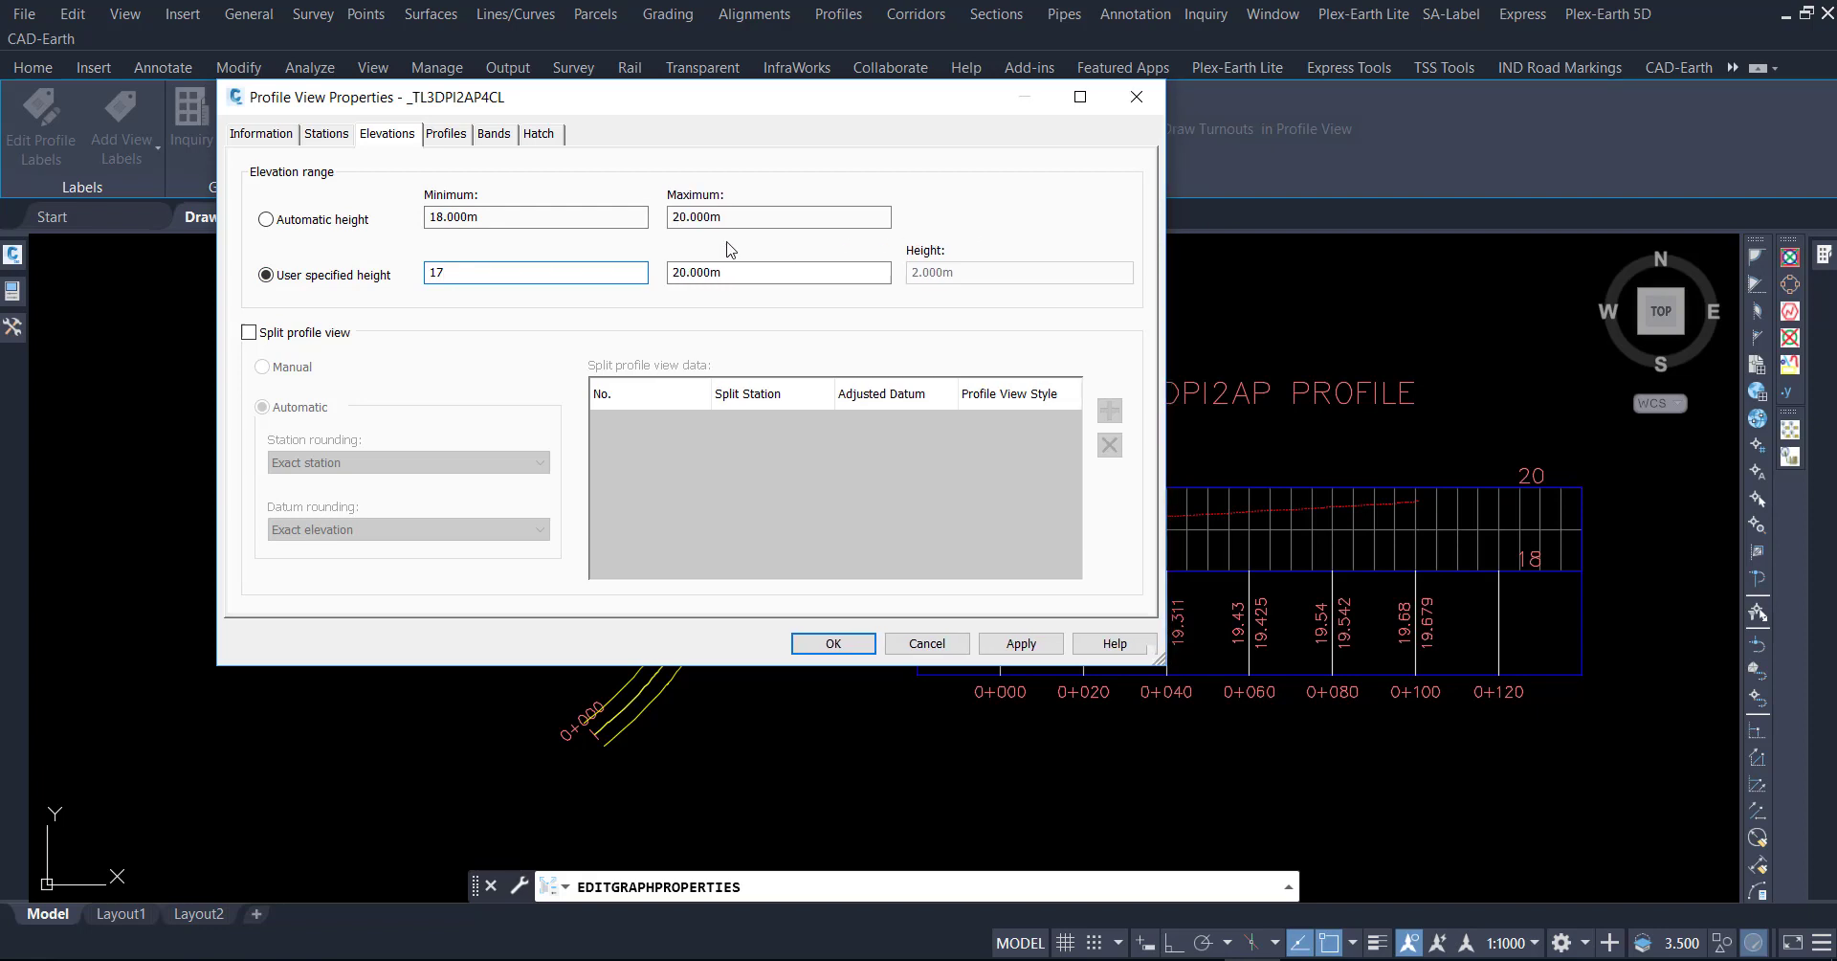
click(771, 274)
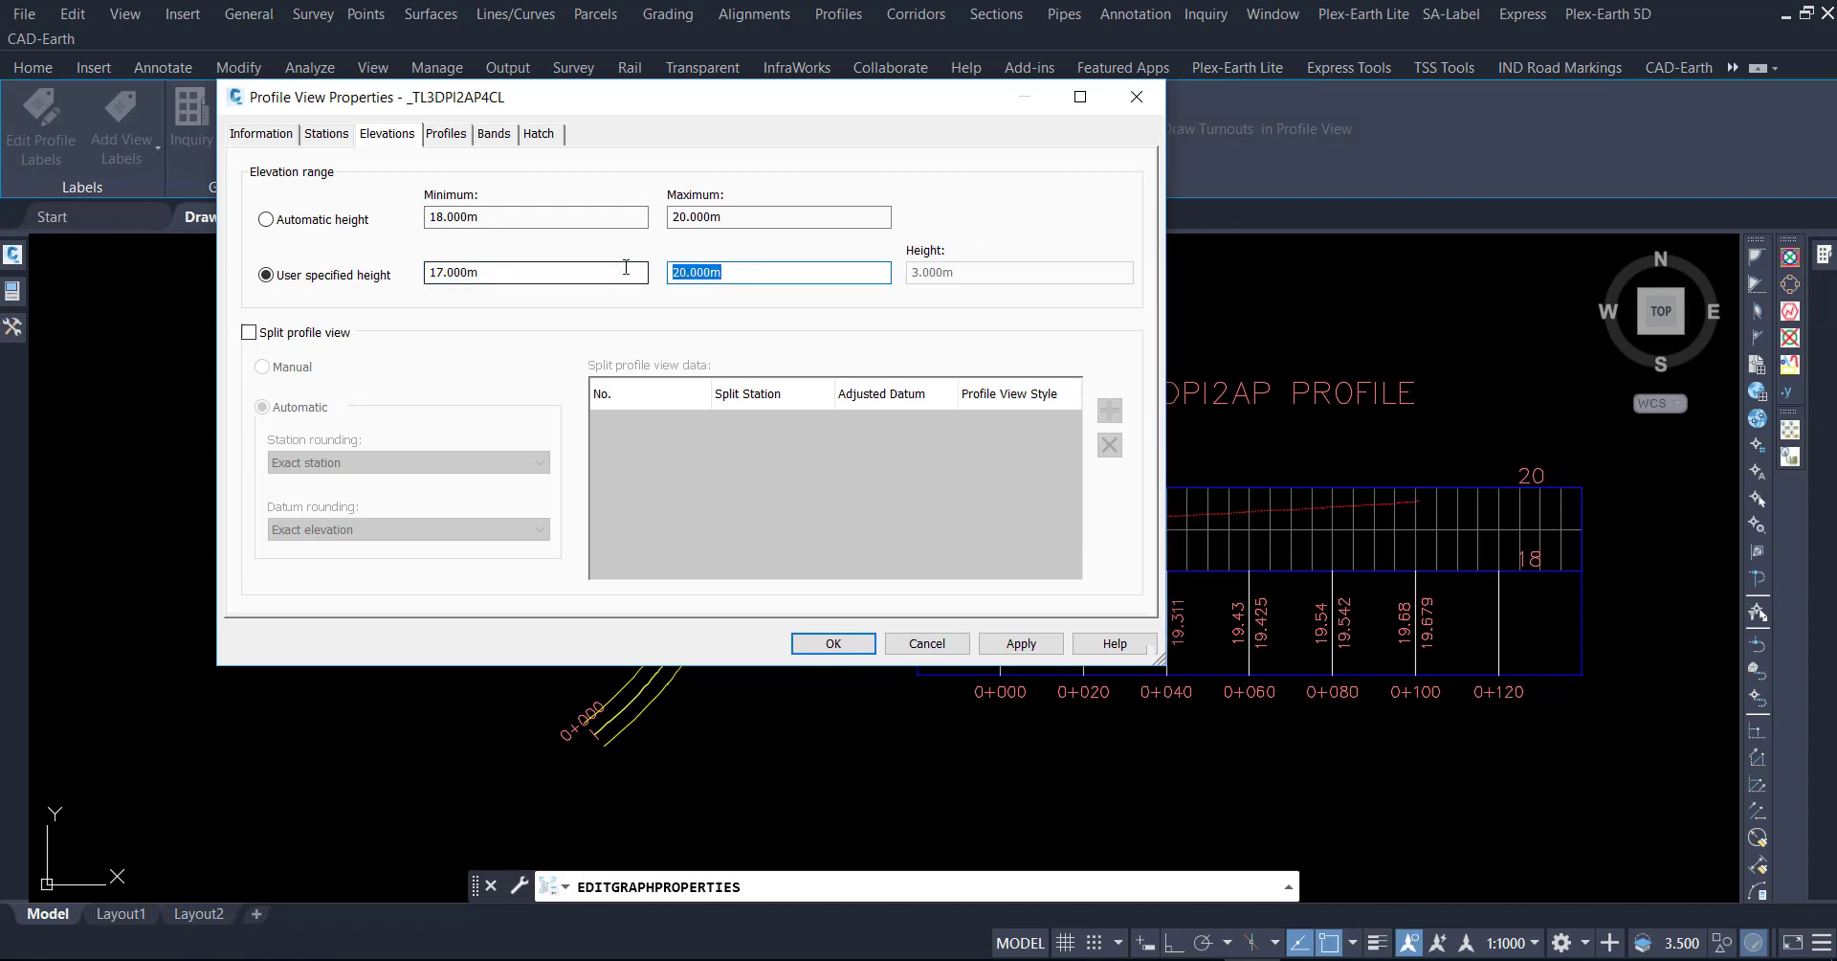
text(22)
key(Return)
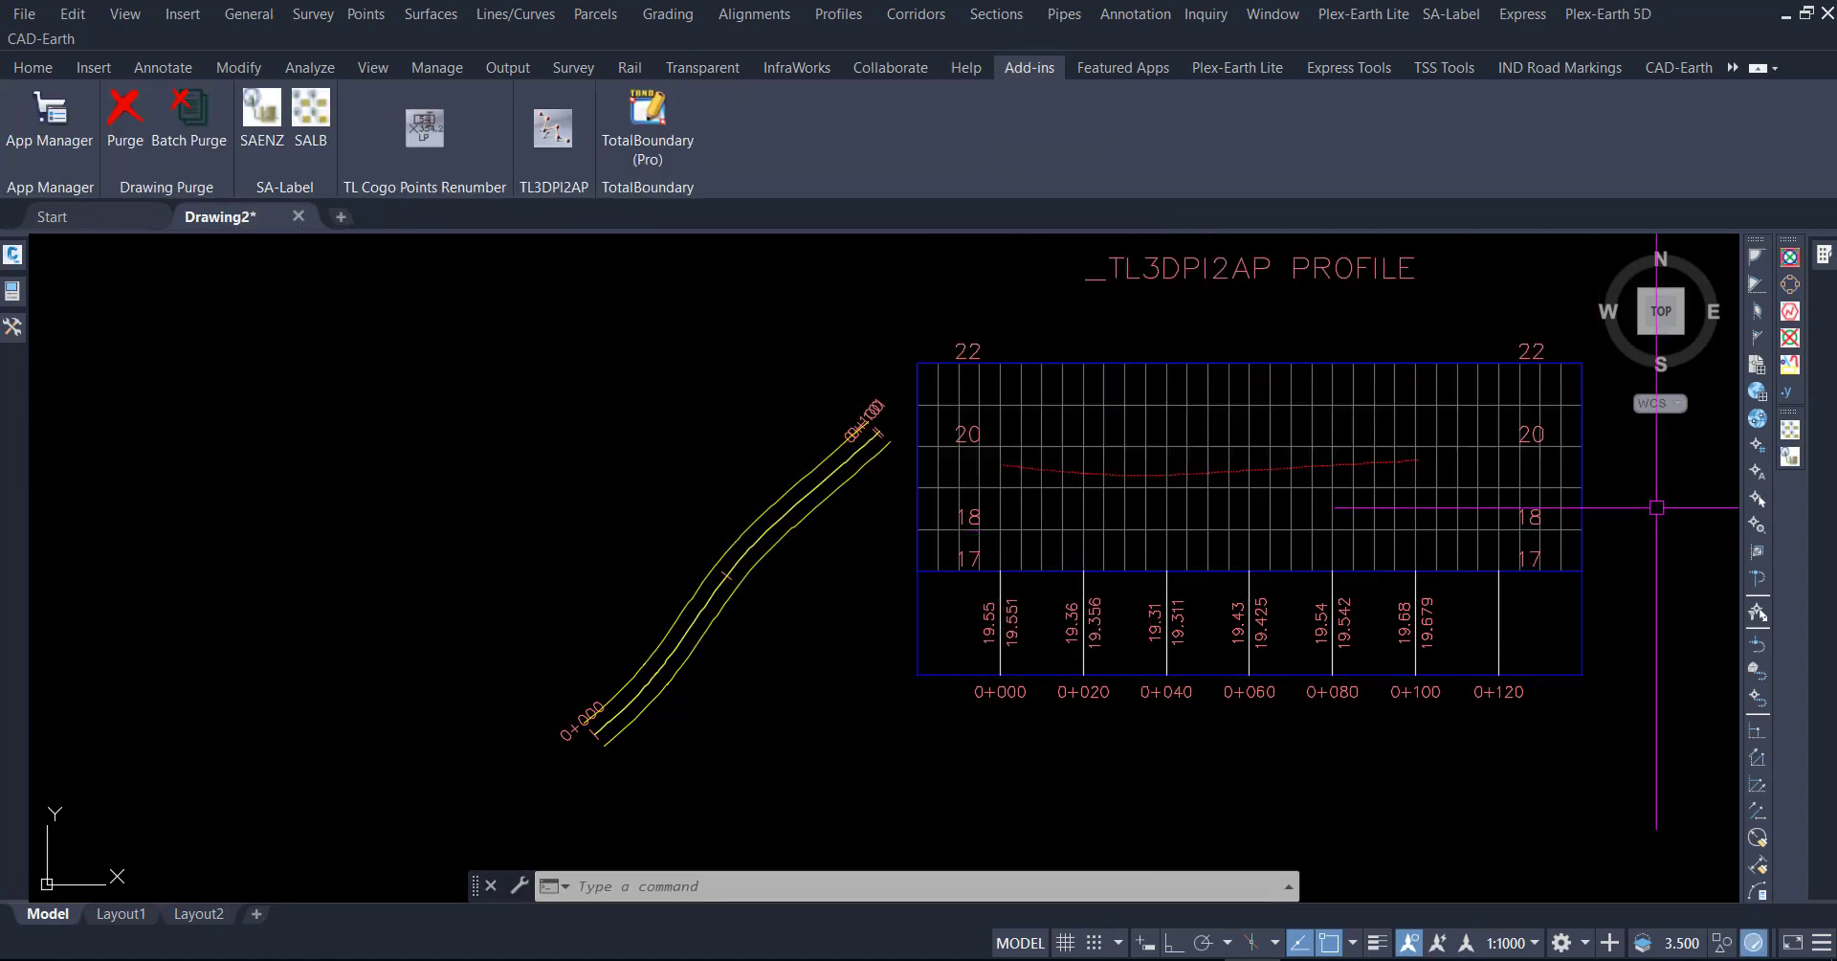
middle_drag(1645, 515, 1599, 529)
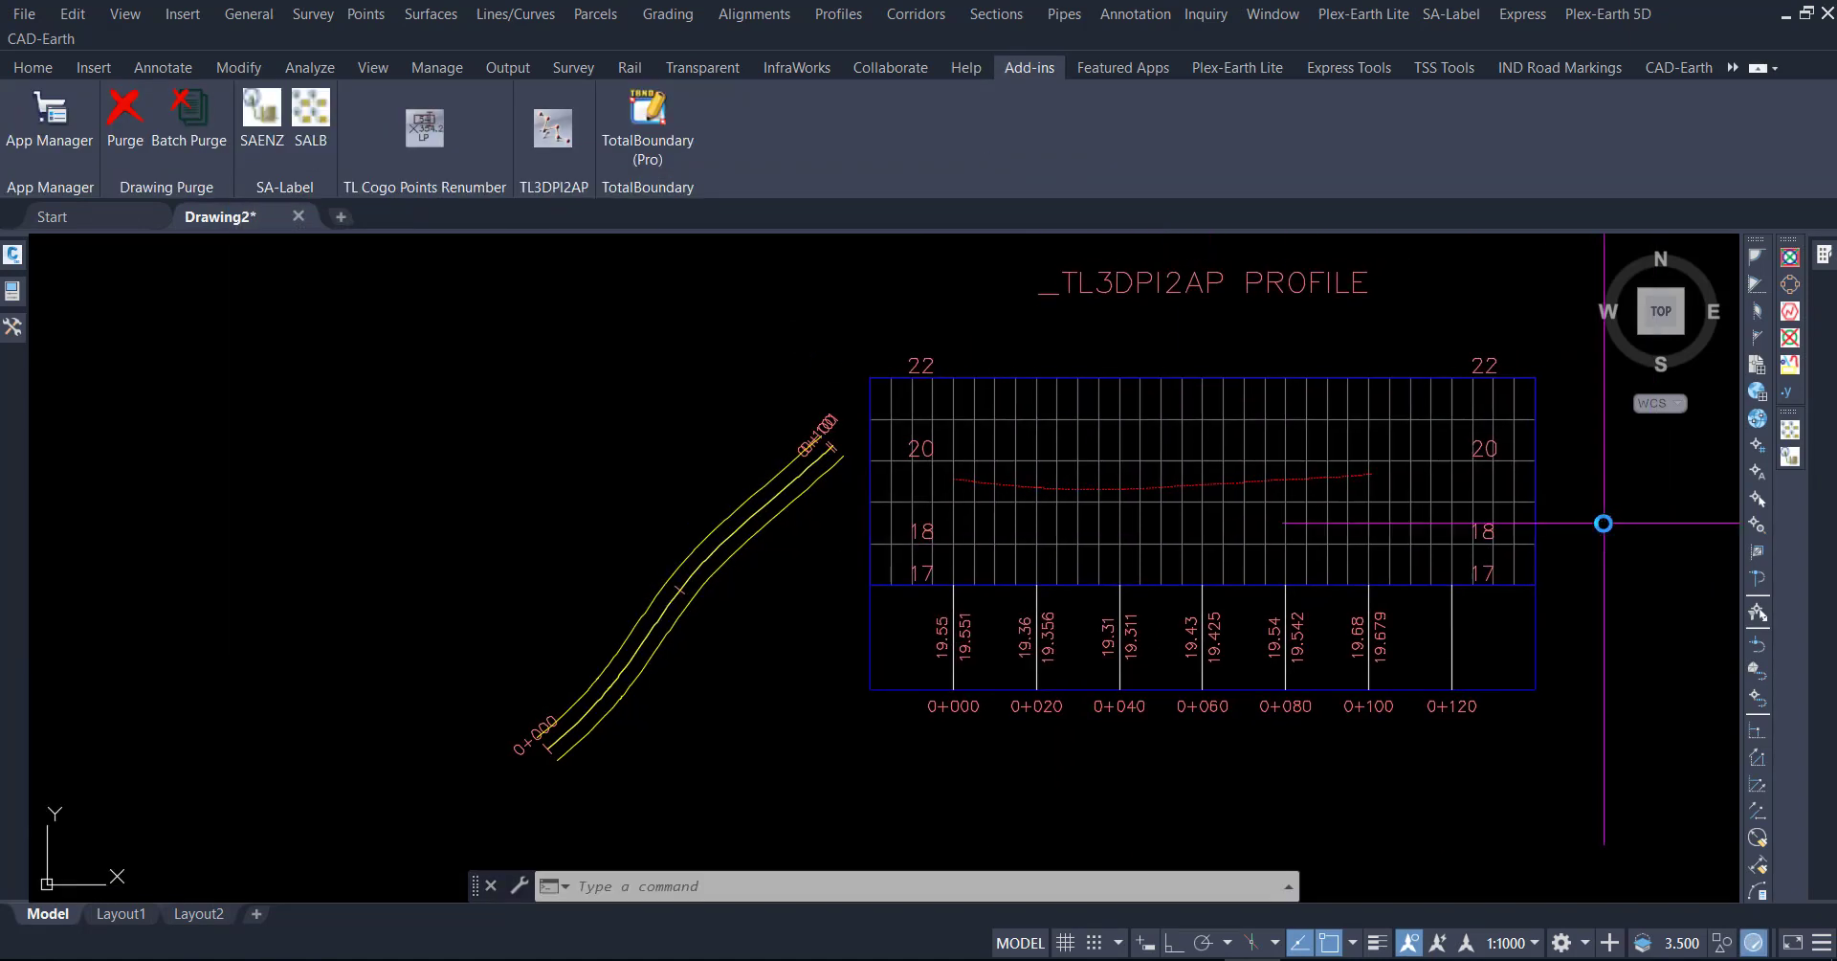